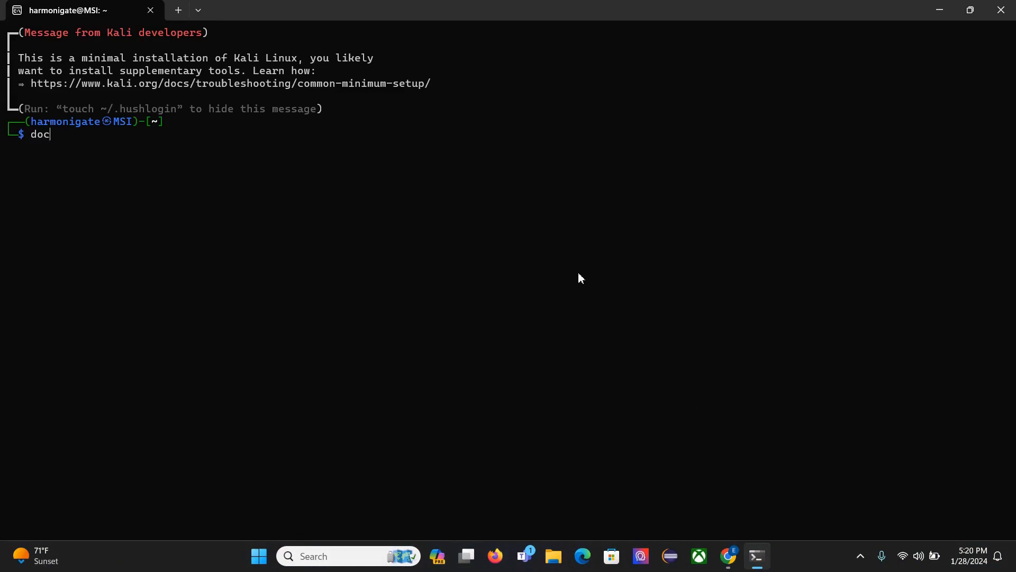
# List the local Docker images with docker images.
pyautogui.press('BackSpace')
pyautogui.press('BackSpace')
pyautogui.press('BackSpace')
pyautogui.write('docker image')
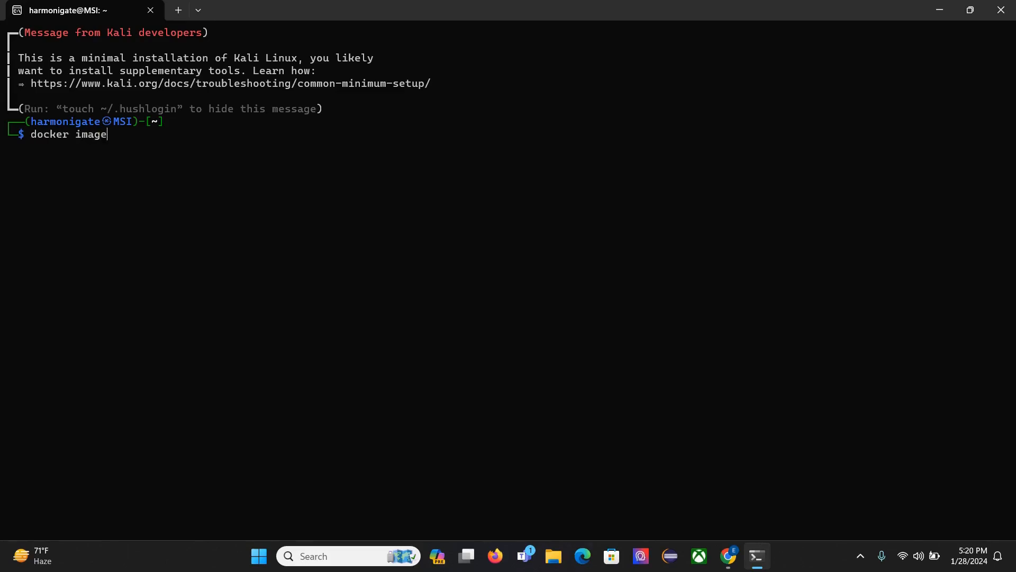
pyautogui.write('s')
pyautogui.press('Return')
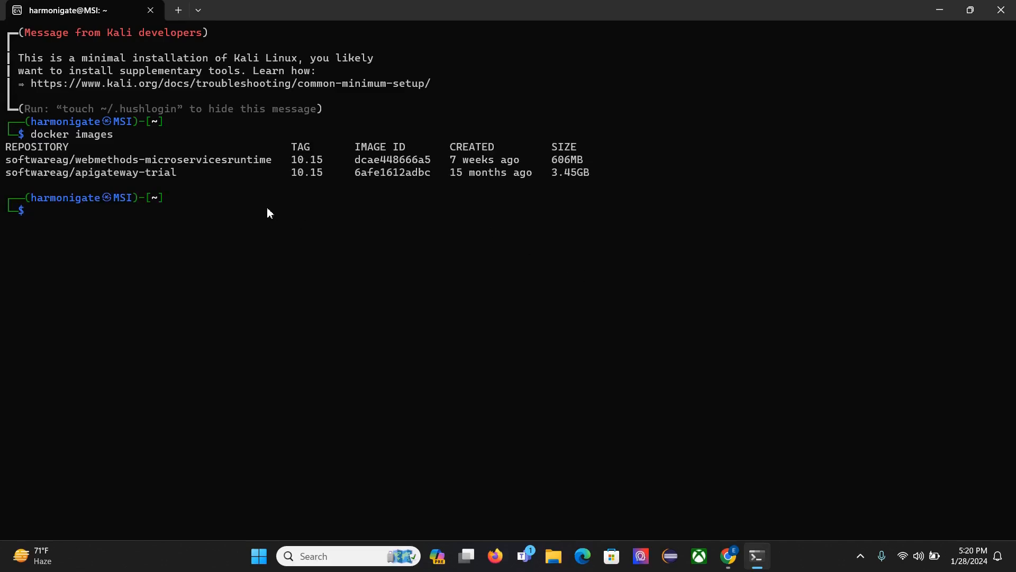
# Try to remove the image softwareag/apigateway-trial:10.15 with docker rmi.
pyautogui.moveTo(180, 171); pyautogui.dragTo(1, 176)
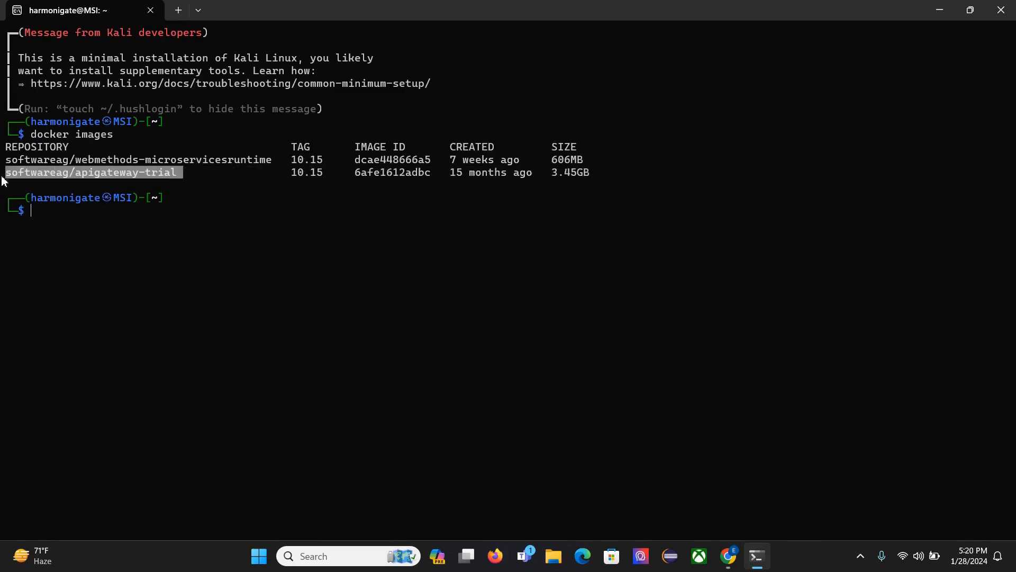
pyautogui.click(182, 262)
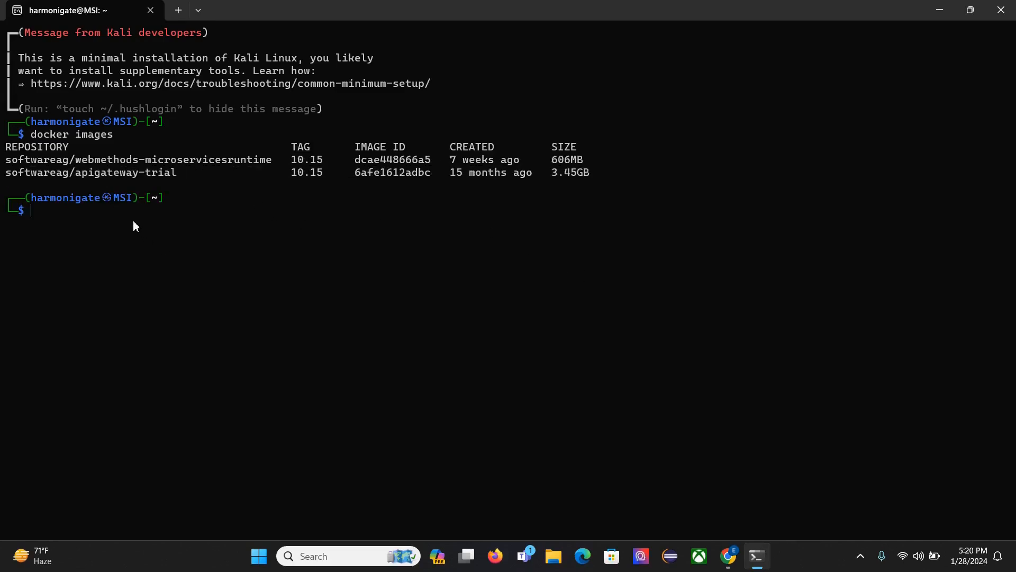
pyautogui.write('docker rmi')
pyautogui.write('softwareag/apigateway-trial')
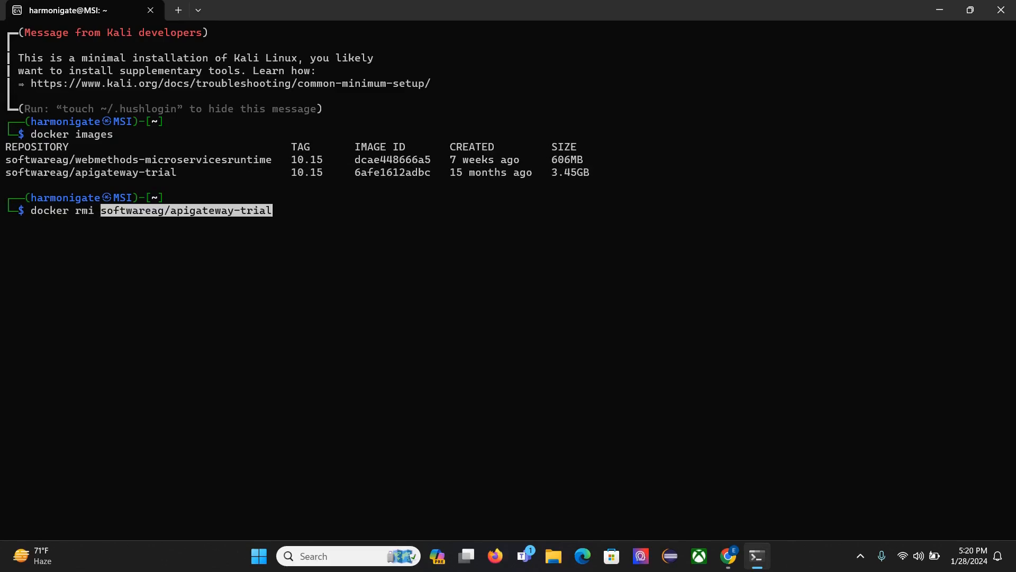
pyautogui.write(':10.1')
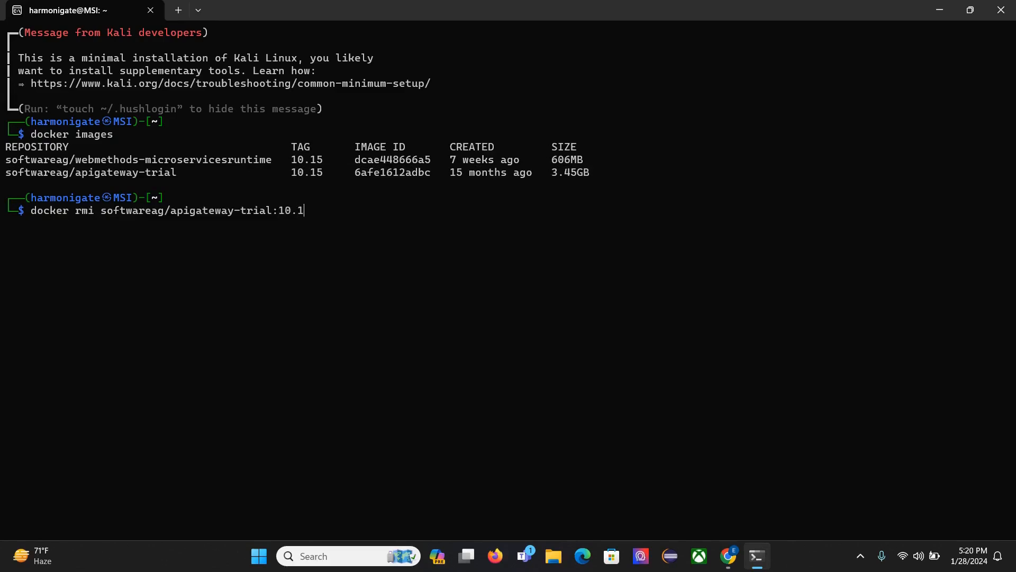
pyautogui.write('5')
pyautogui.press('Return')
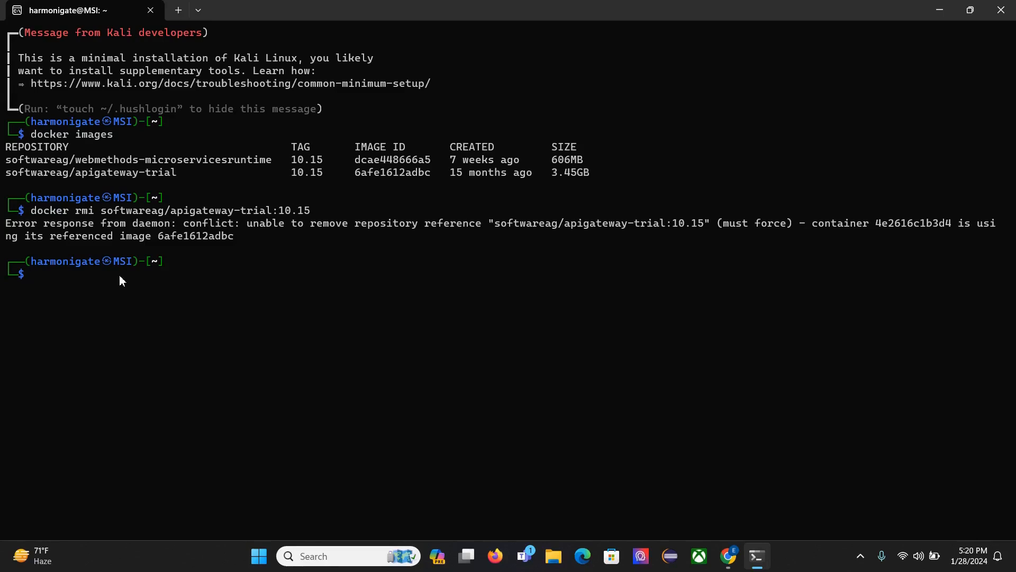
# Remove the container 4e2616c1b3d4 that uses the image, and rerun docker rmi for softwareag/apigateway-trial:10.15.
pyautogui.doubleClick(910, 225)
pyautogui.hotkey('ctrl', 'c')
pyautogui.rightClick(909, 225)
pyautogui.write('docker con')
pyautogui.press('BackSpace')
pyautogui.press('BackSpace')
pyautogui.press('BackSpace')
pyautogui.write('rm')
pyautogui.hotkey('ctrl', 'v')
pyautogui.press('Return')
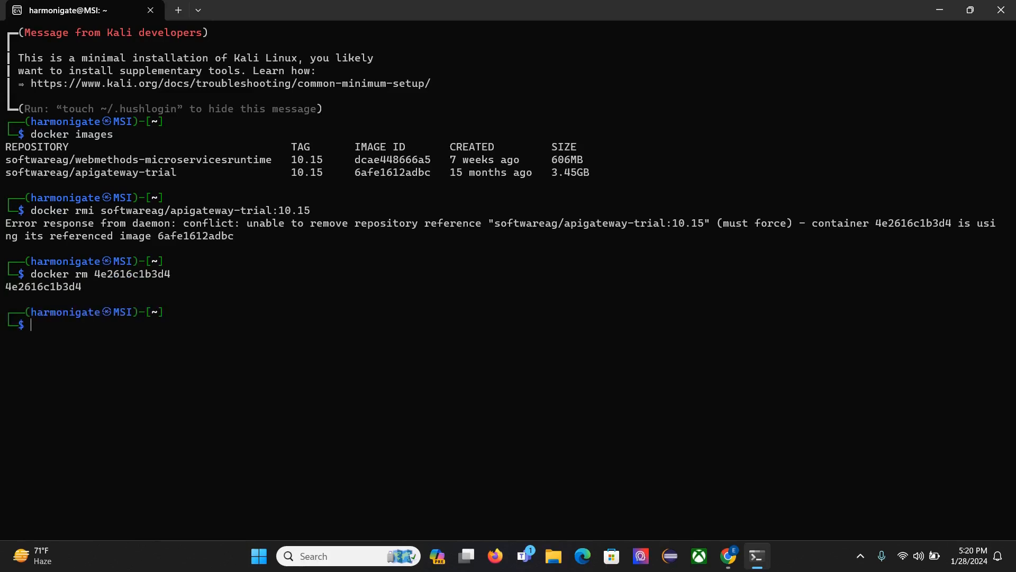
pyautogui.press('Up')
pyautogui.press('Up')
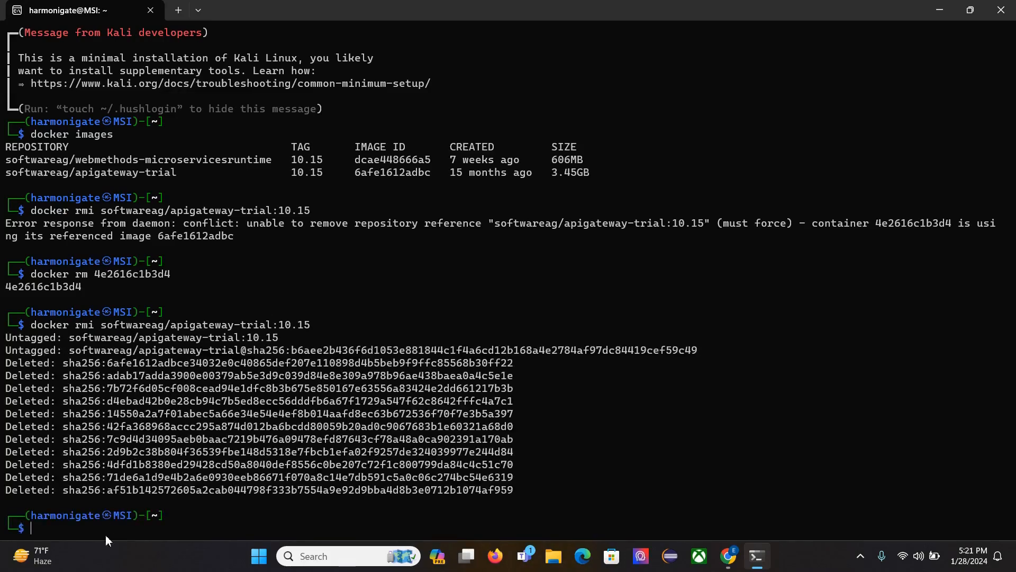
# List the local Docker images again to check that the API Gateway trial image is gone.
pyautogui.press('Up')
pyautogui.press('Up')
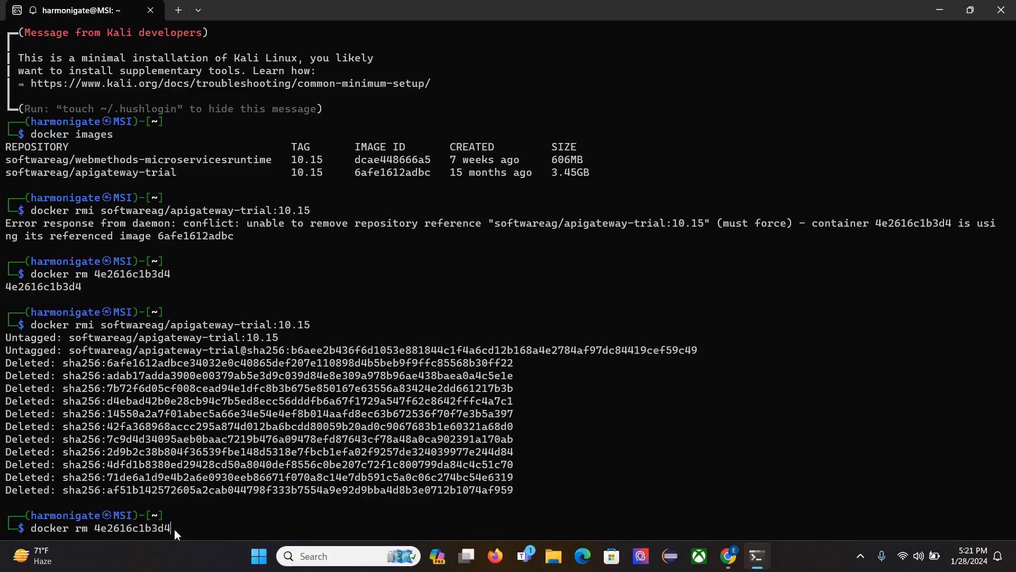
pyautogui.press('Down')
pyautogui.press('Up')
pyautogui.press('Up')
pyautogui.press('Up')
pyautogui.press('Return')
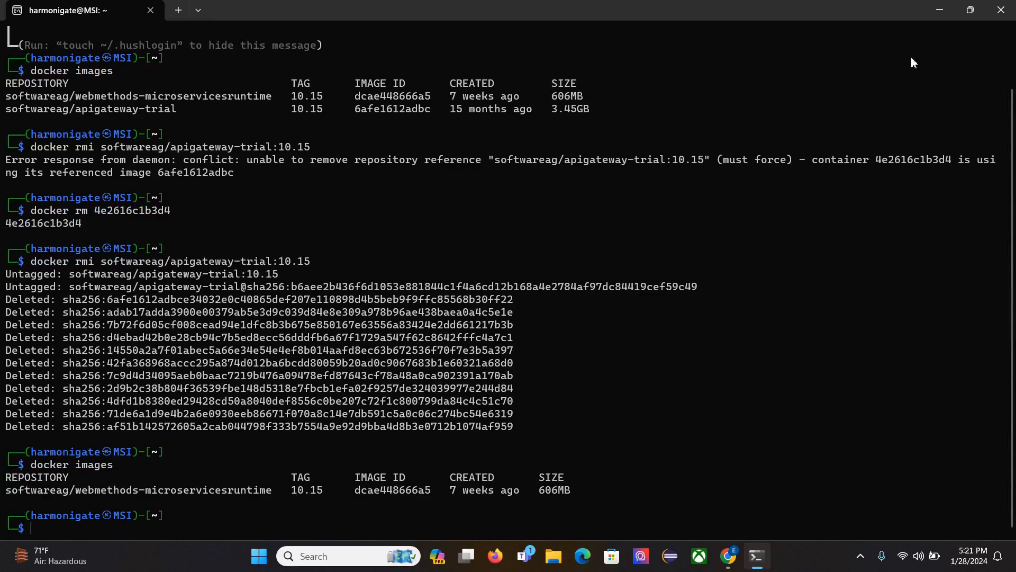
# Switch to Chrome, search for docker hub and open the Docker Hub site.
pyautogui.click(942, 13)
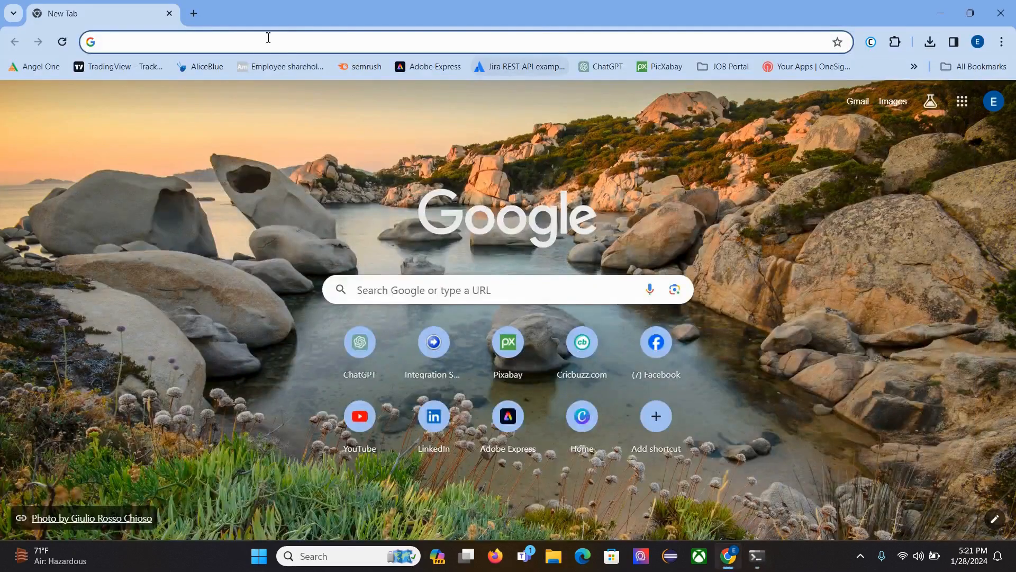
pyautogui.write('docker')
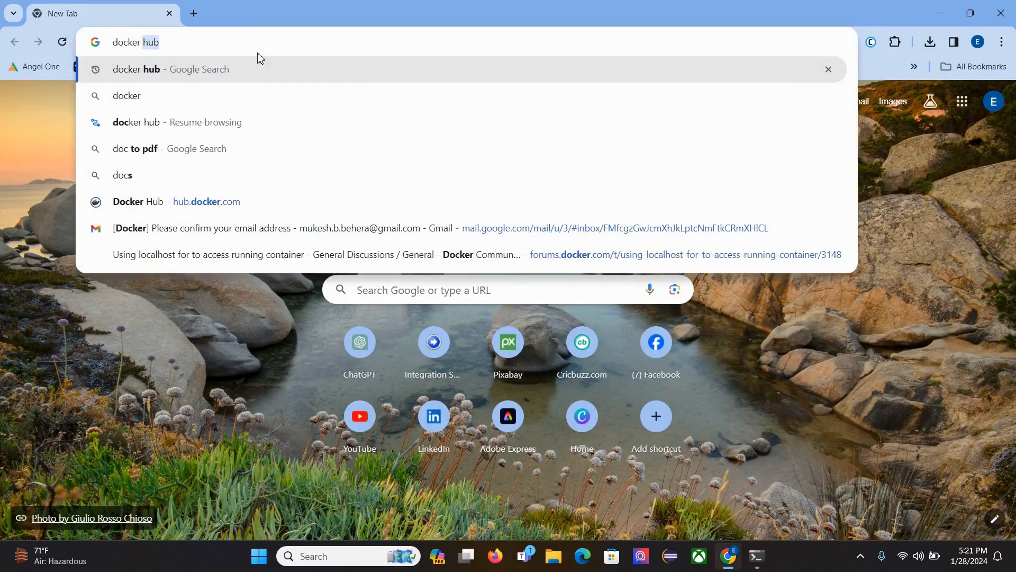
pyautogui.press('Return')
pyautogui.click(231, 210)
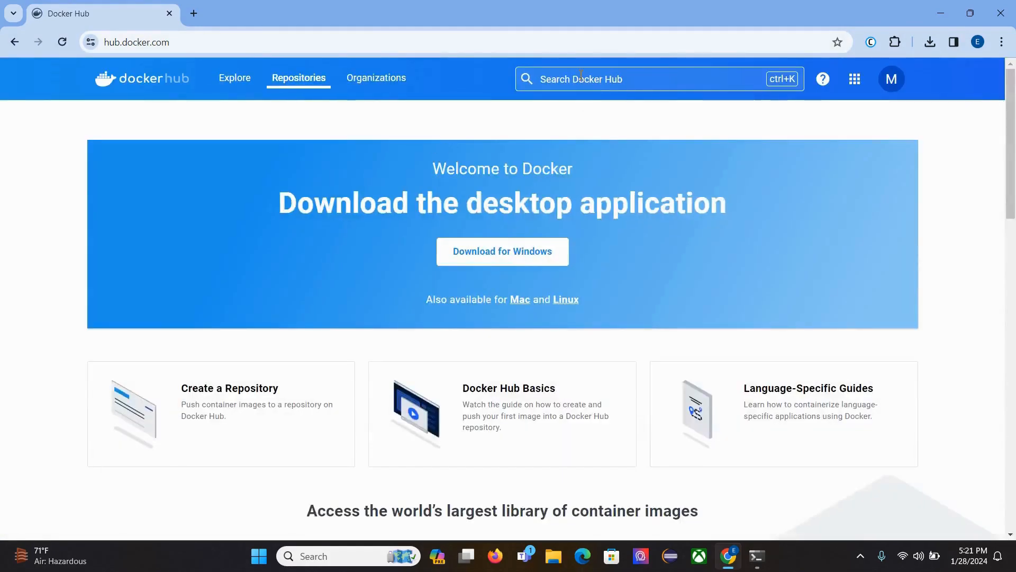
# Search Docker Hub for softwareag and open the softwareag/apigateway-trial repository.
pyautogui.click(580, 77)
pyautogui.write('soft')
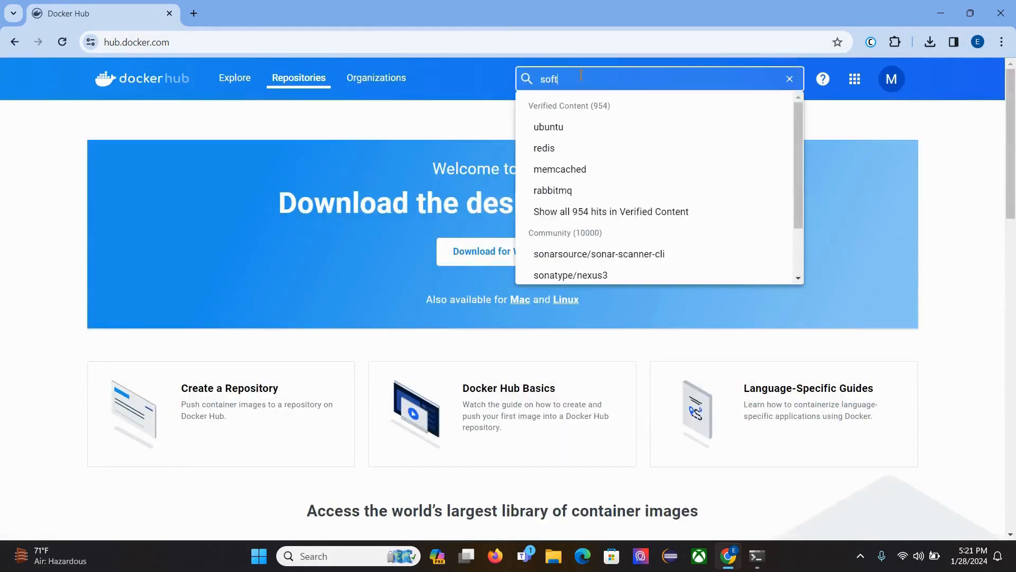
pyautogui.write('wat')
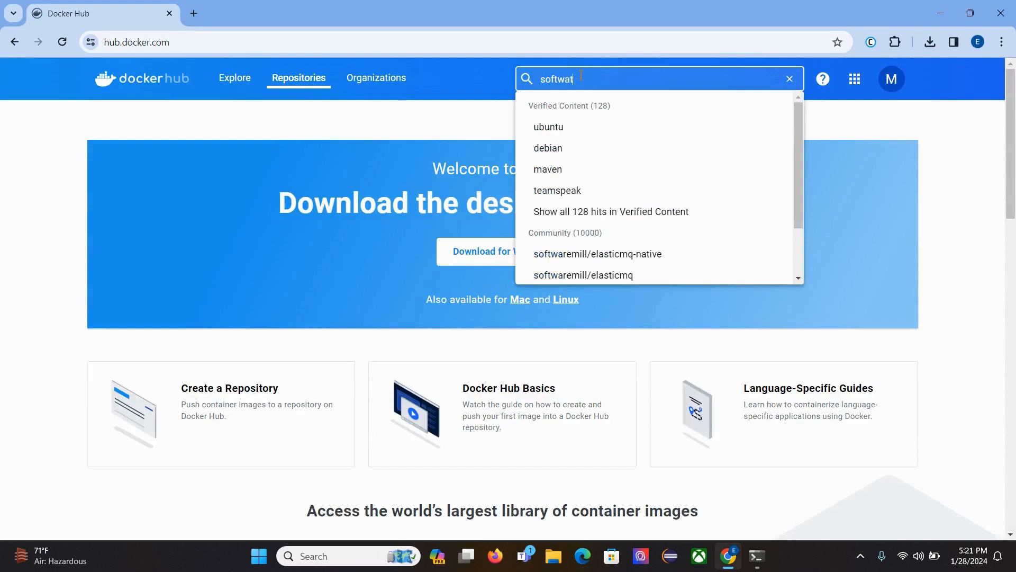
pyautogui.press('BackSpace')
pyautogui.write('reag')
pyautogui.press('Down')
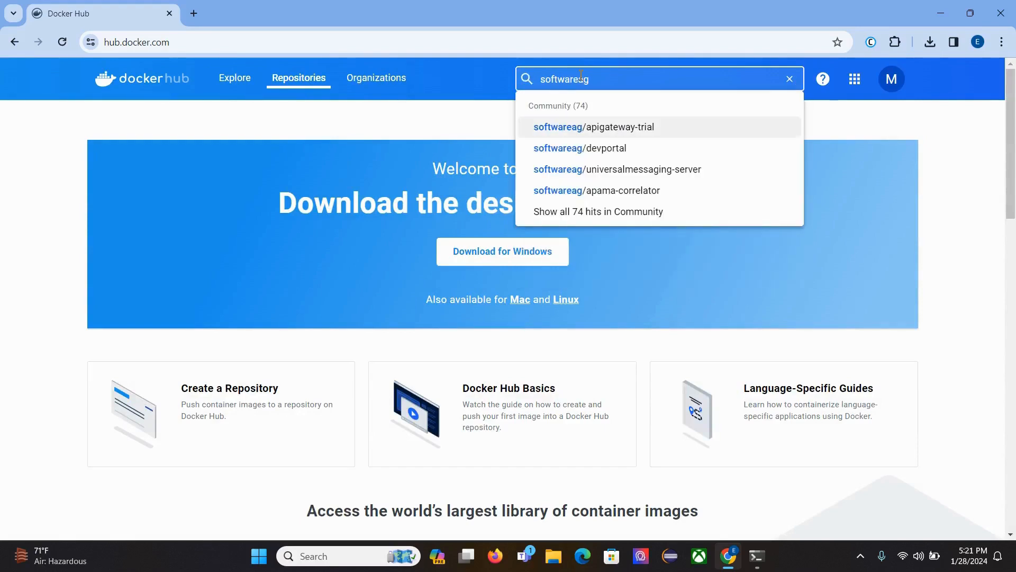
pyautogui.press('Return')
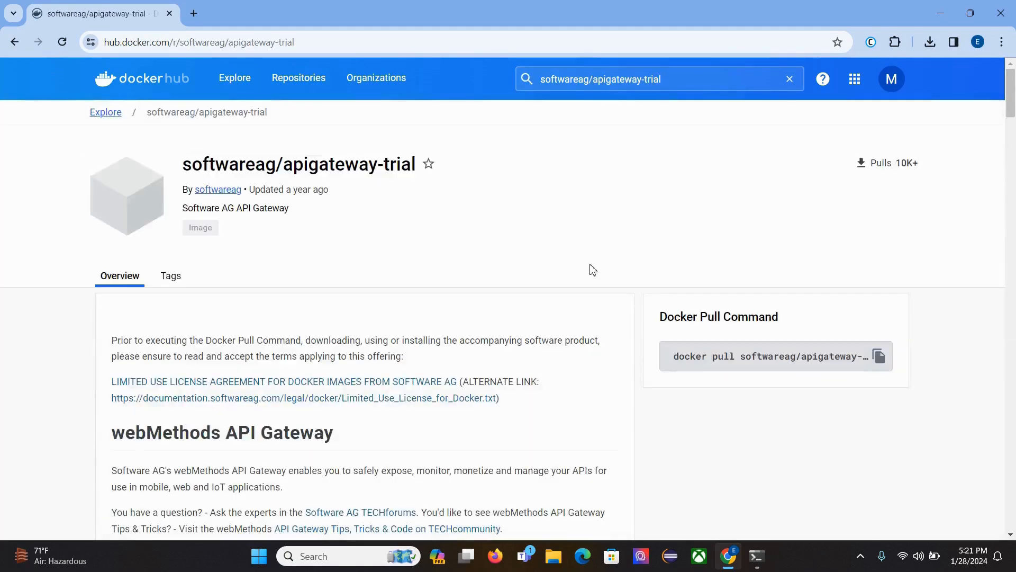
# Copy the quick start command docker pull softwareag/apigateway-trial:10.15 from the page and run it in the Kali terminal.
pyautogui.scroll(-2, 495, 293)
pyautogui.scroll(-3, 494, 294)
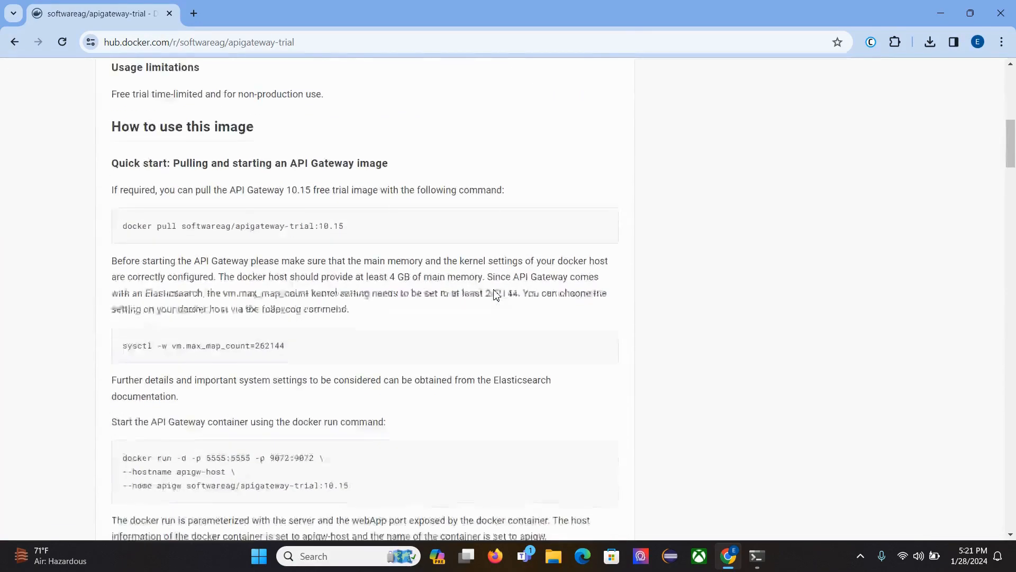
pyautogui.scroll(-4, 495, 293)
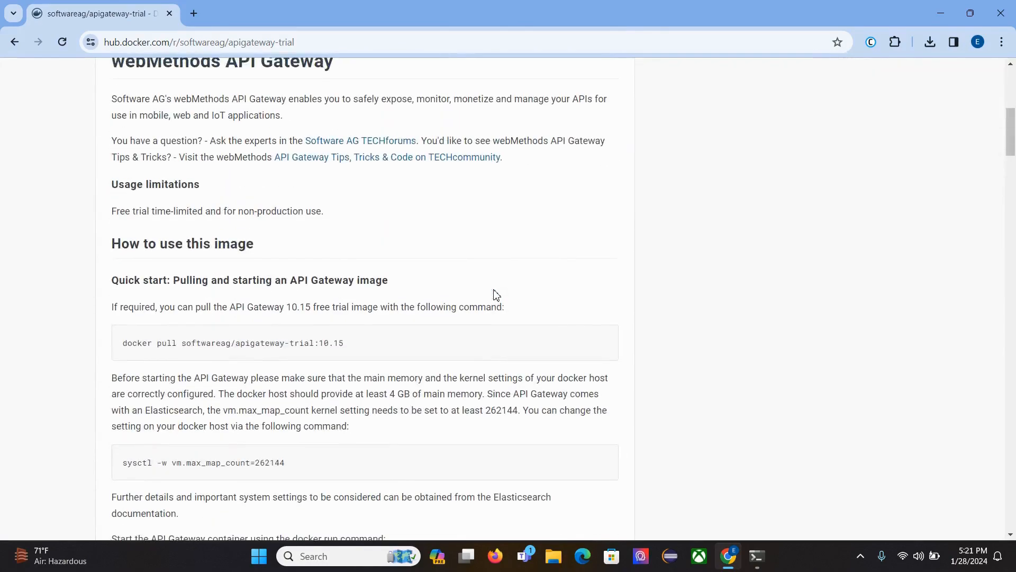
pyautogui.scroll(8, 408, 289)
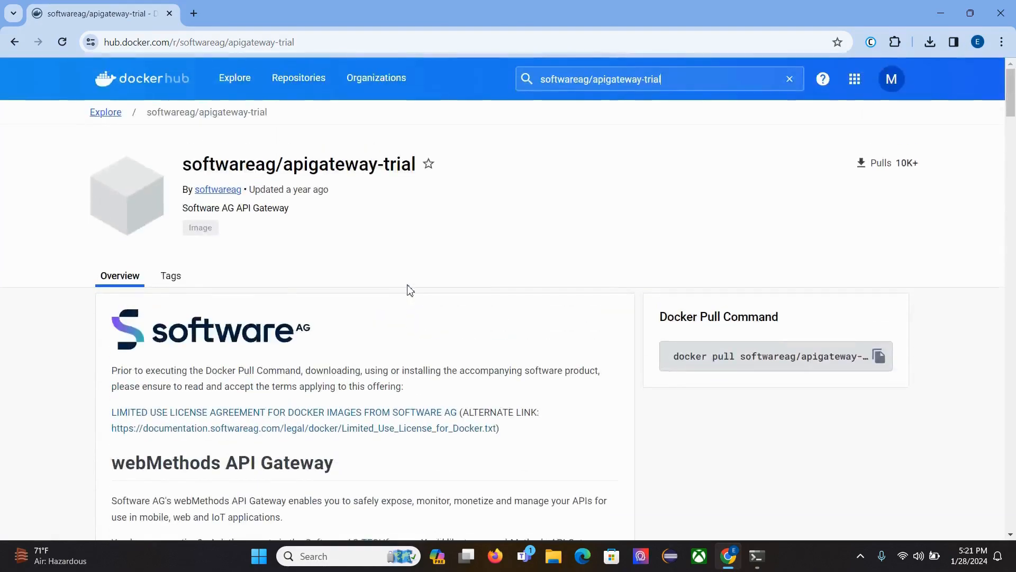
pyautogui.scroll(-4, 409, 289)
pyautogui.scroll(-3, 408, 290)
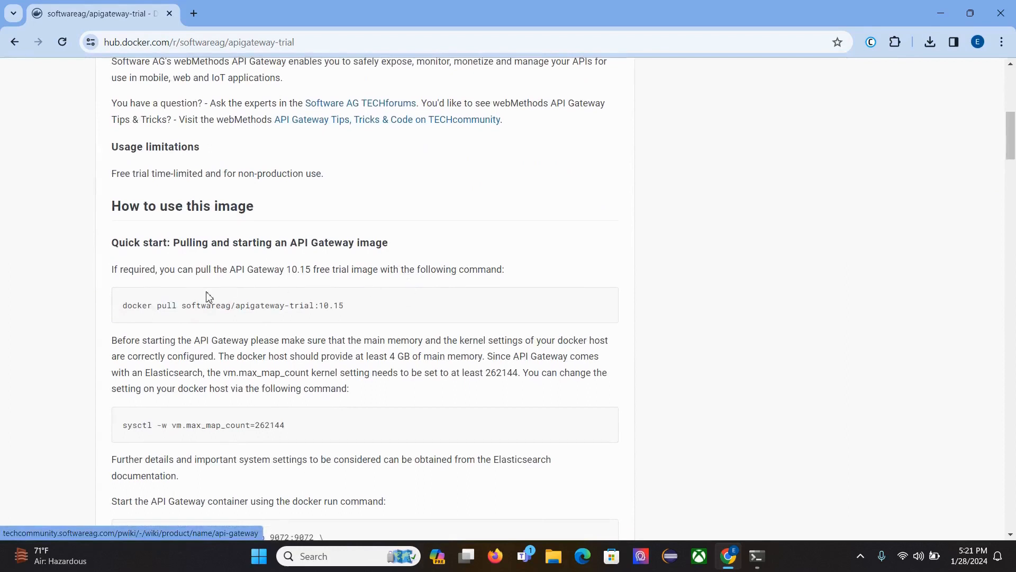
pyautogui.moveTo(121, 306); pyautogui.dragTo(418, 309)
pyautogui.hotkey('ctrl', 'c')
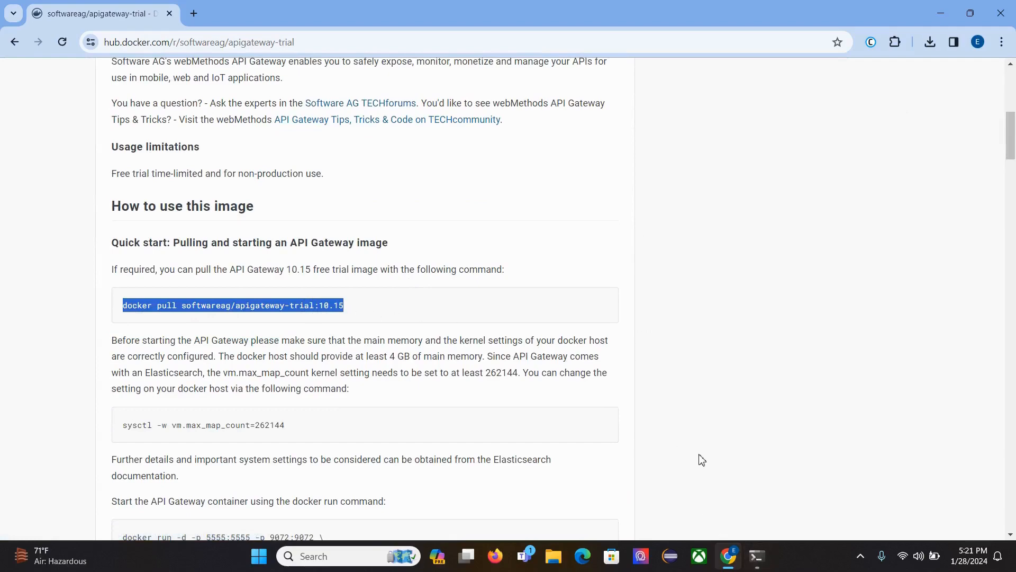
pyautogui.click(761, 556)
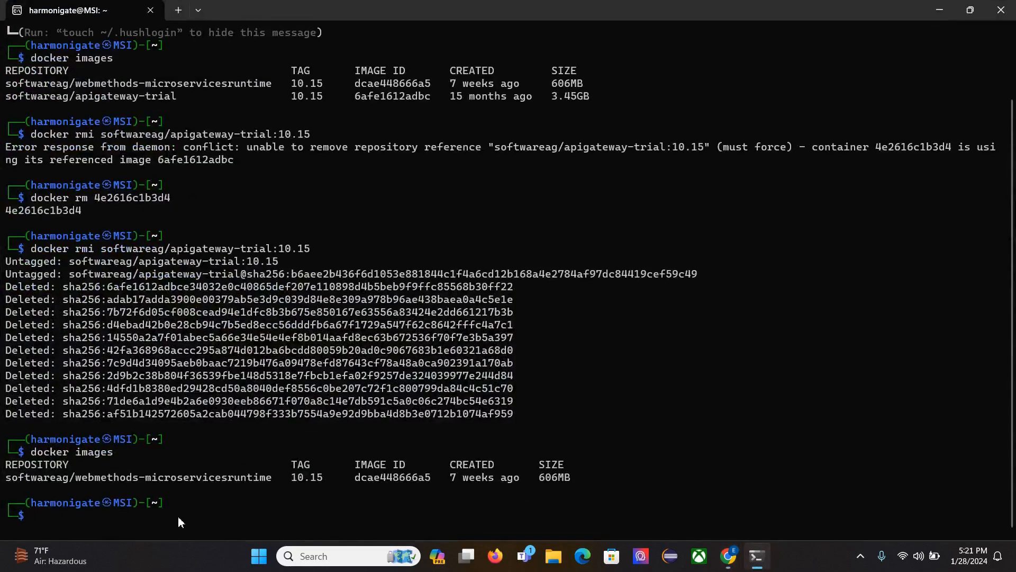
pyautogui.rightClick(174, 521)
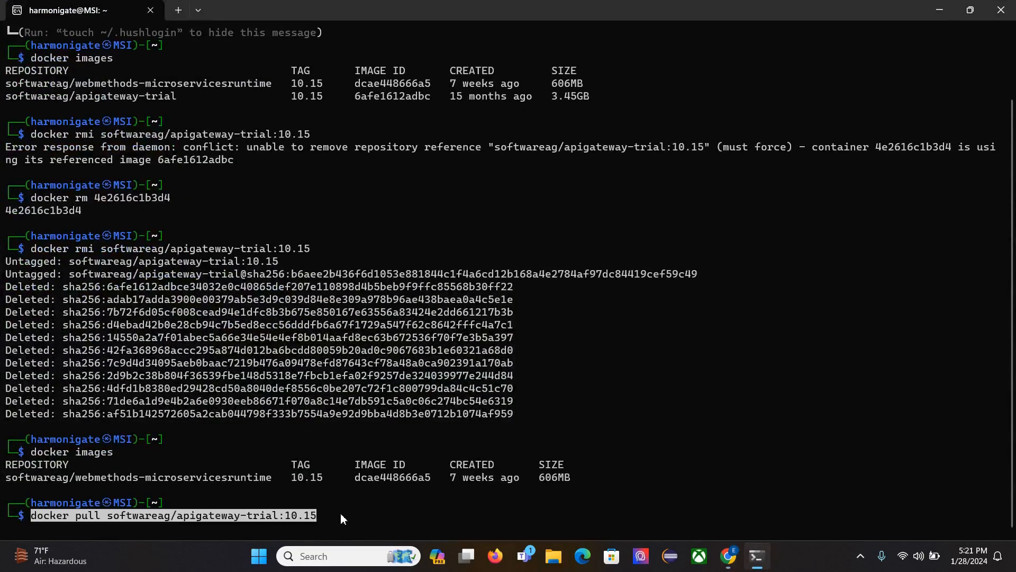
pyautogui.press('Return')
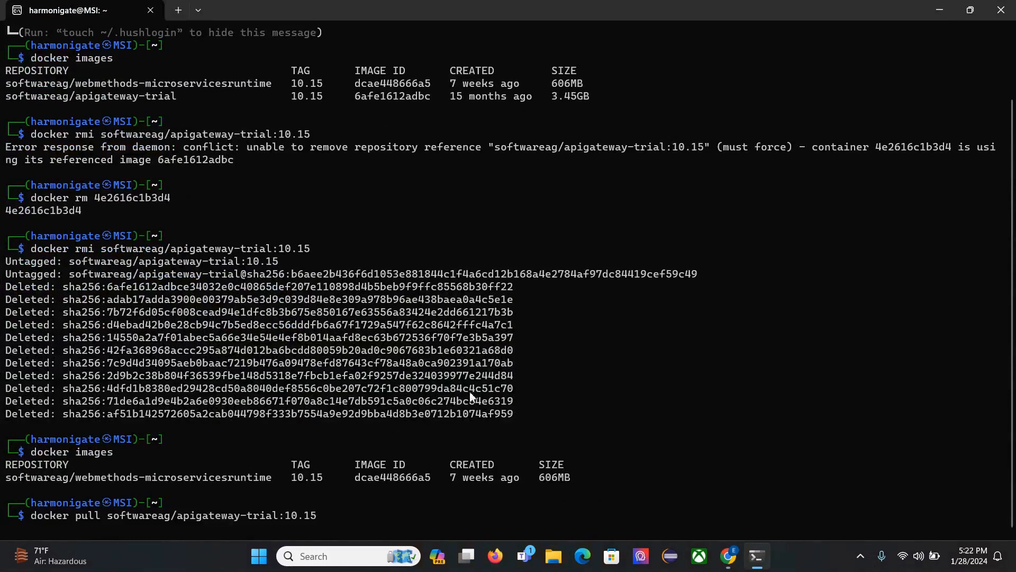
pyautogui.click(728, 556)
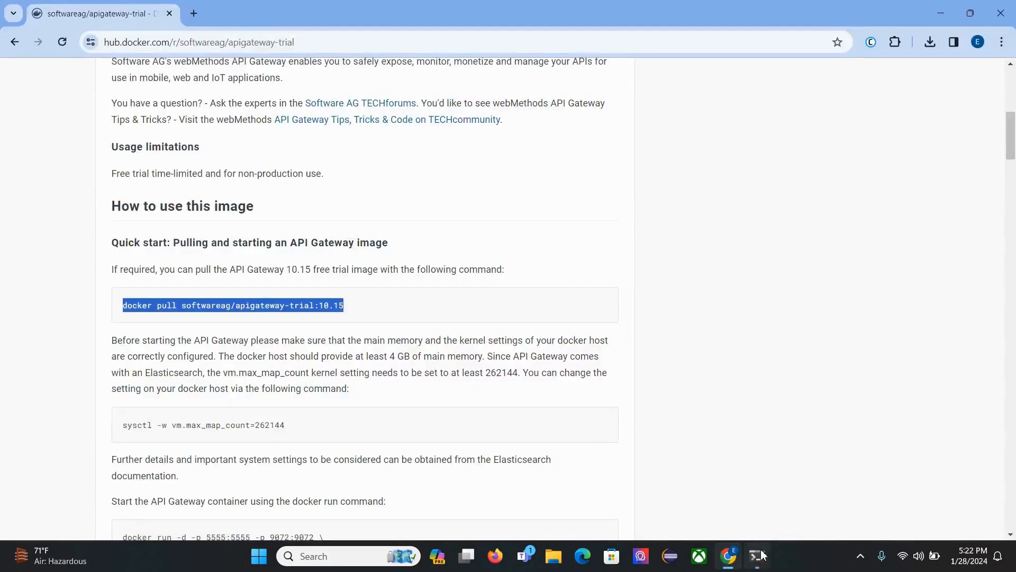
pyautogui.hotkey('alt', 'Tab')
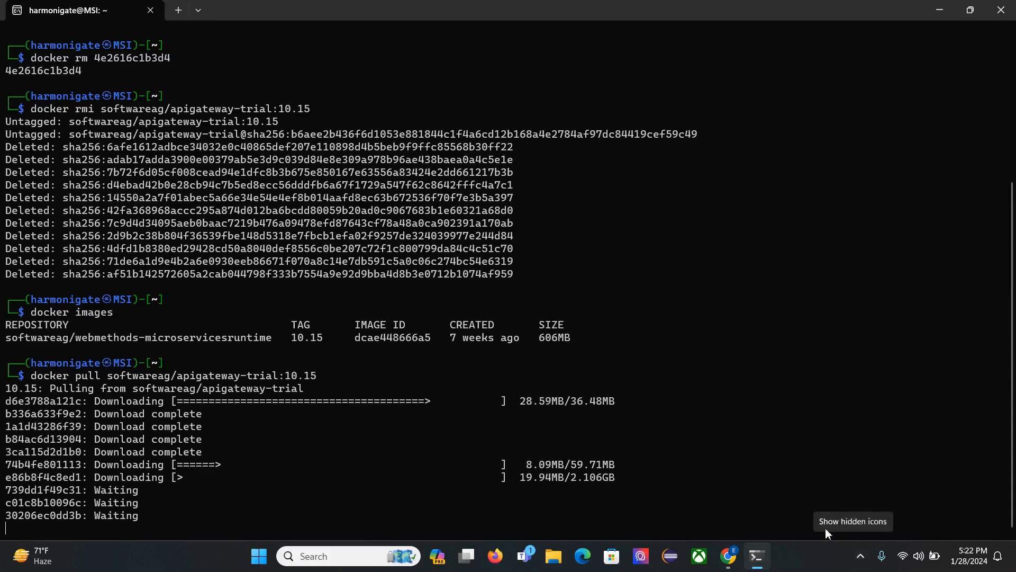
pyautogui.click(858, 558)
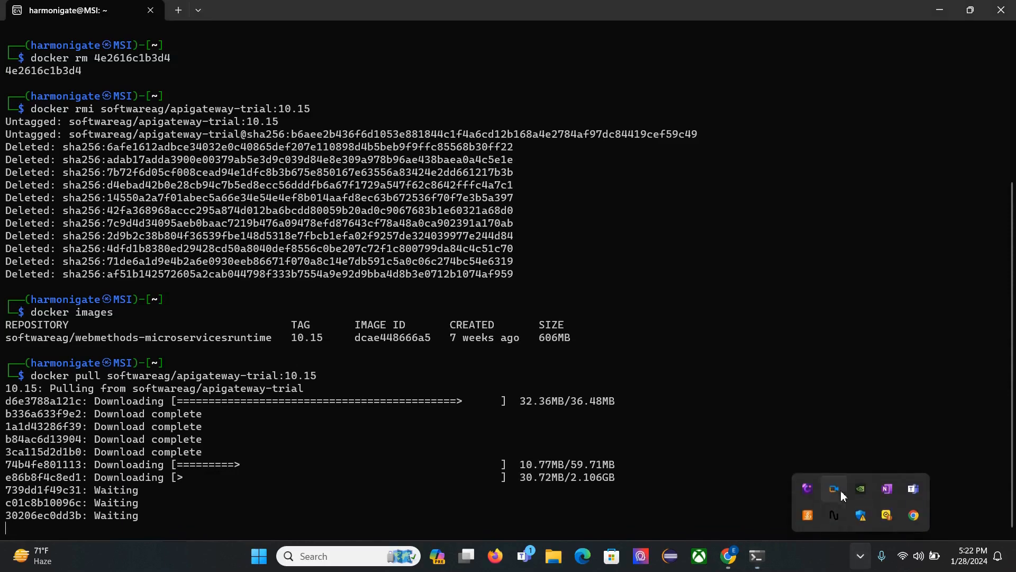
pyautogui.rightClick(833, 495)
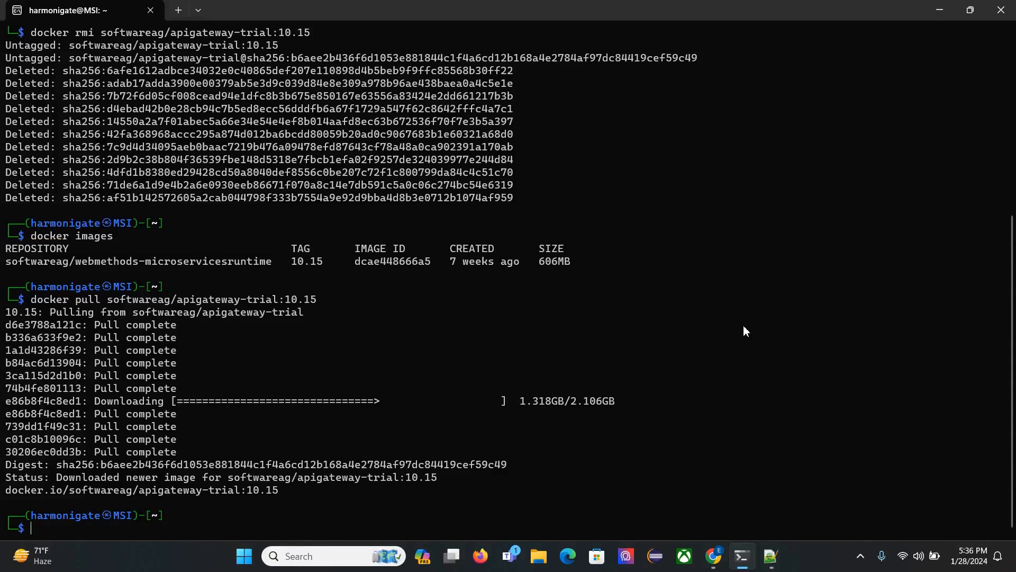
pyautogui.write('dcoker images')
pyautogui.press('Return')
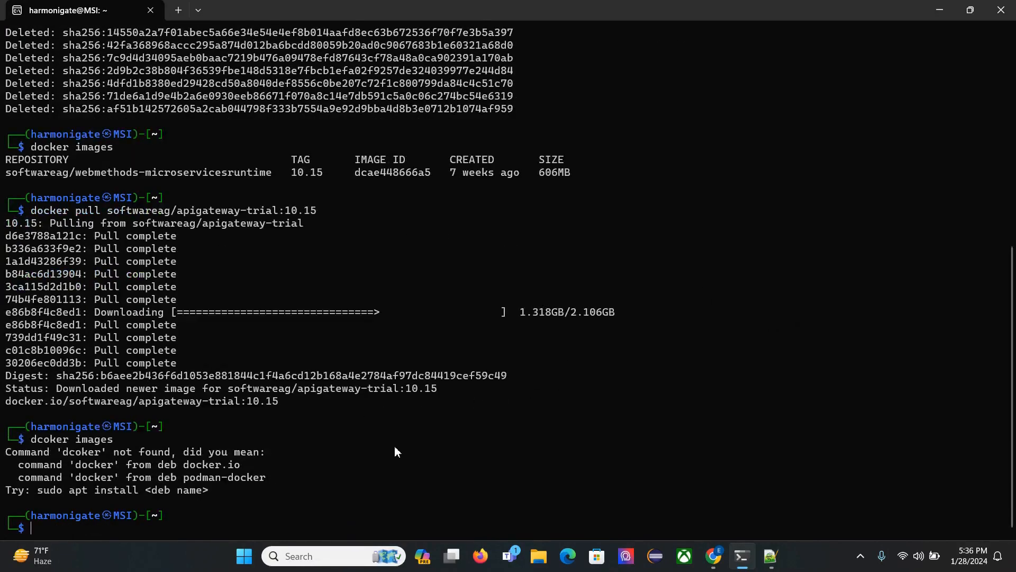
# List the local Docker images to check that softwareag/apigateway-trial is present after the pull.
pyautogui.write('docker images')
pyautogui.press('Return')
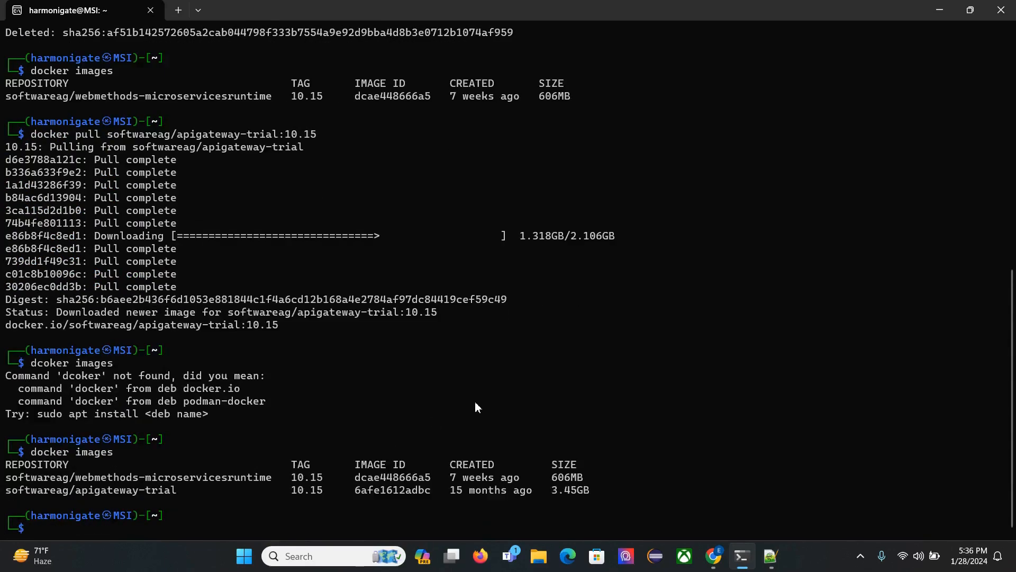
pyautogui.moveTo(181, 498); pyautogui.dragTo(23, 501)
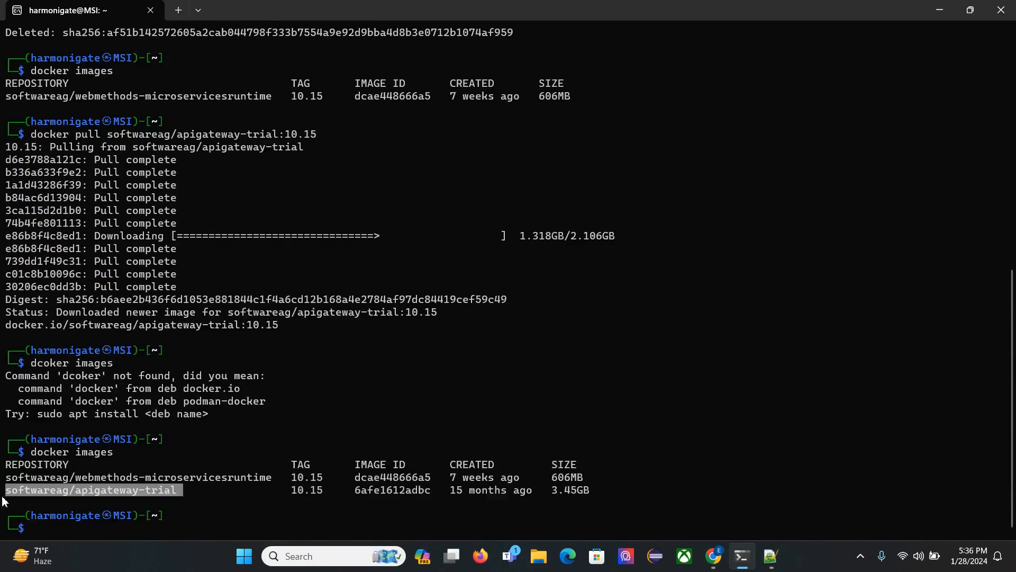
pyautogui.click(68, 524)
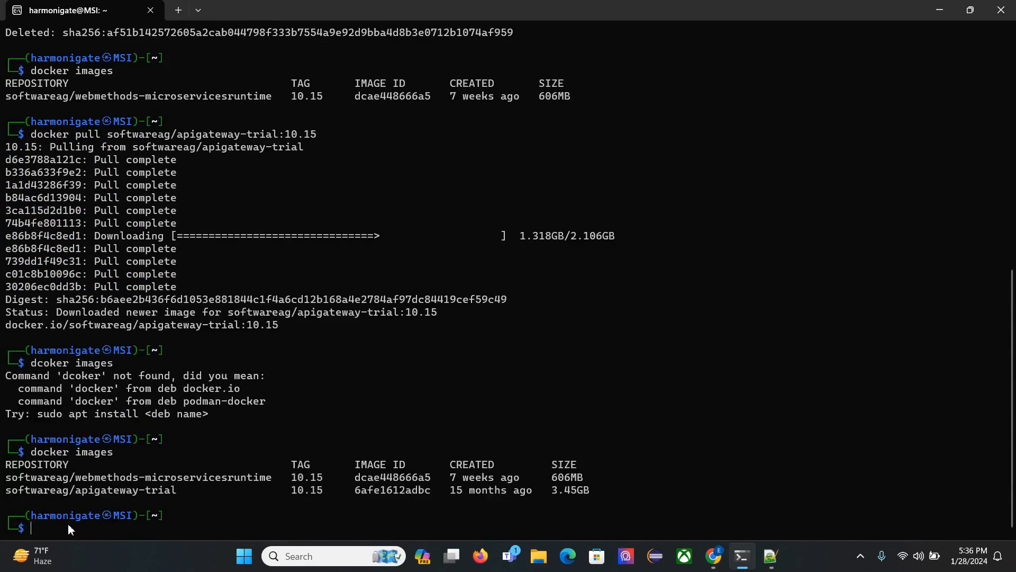
# Copy the command sysctl -w vm.max_map_count=262144 from the Docker Hub page in Chrome and run it in the Kali terminal.
pyautogui.click(713, 556)
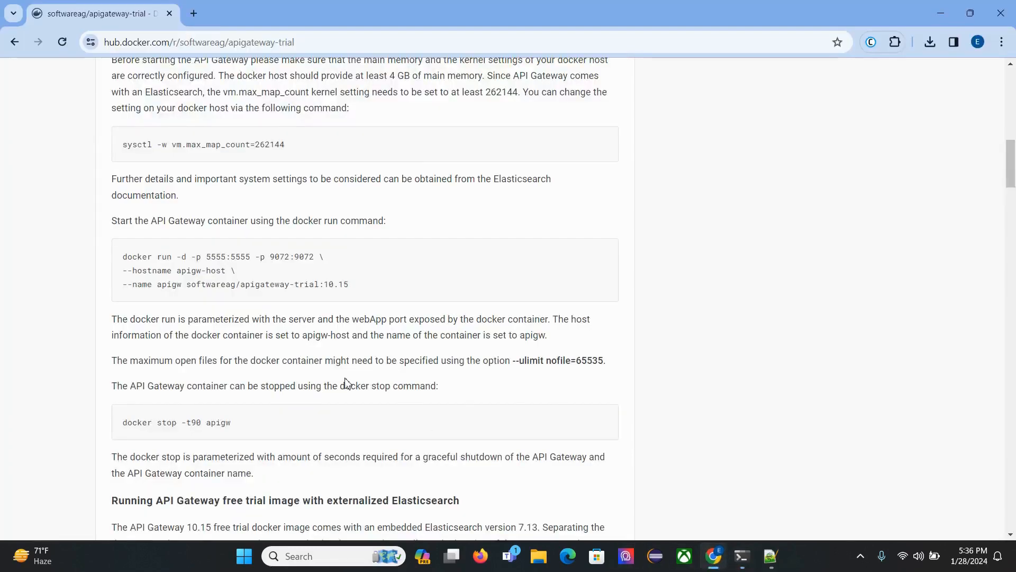
pyautogui.scroll(2, 345, 382)
pyautogui.moveTo(124, 255); pyautogui.dragTo(317, 264)
pyautogui.hotkey('ctrl', 'c')
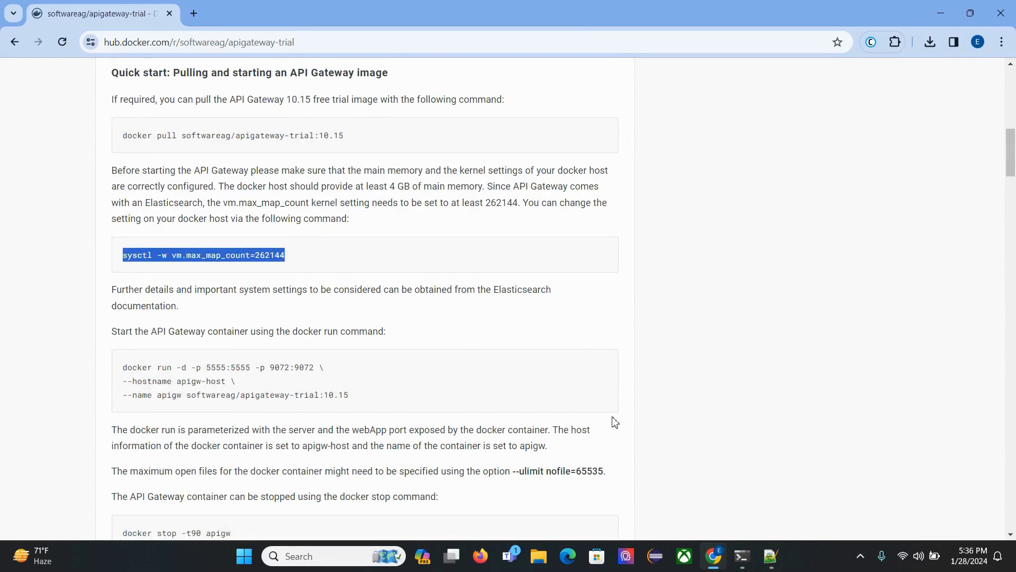
pyautogui.moveTo(743, 558)
pyautogui.click(758, 499)
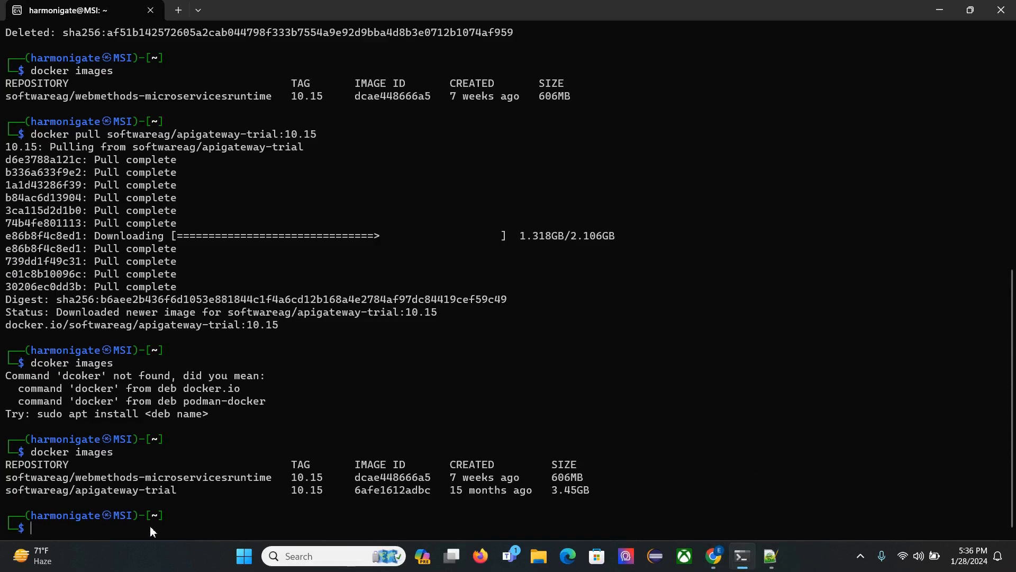
pyautogui.hotkey('ctrl', 'v')
pyautogui.press('Return')
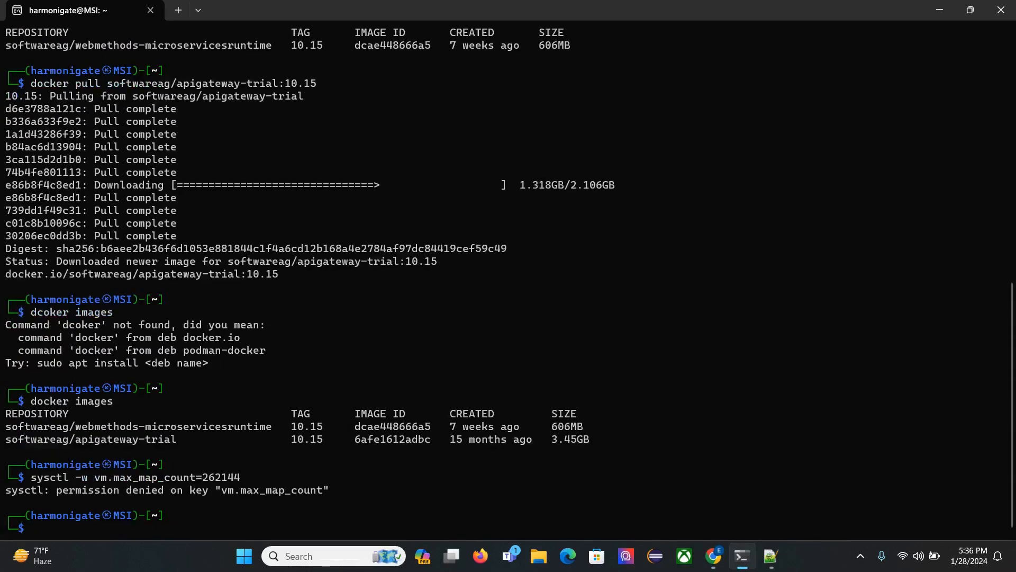
# Rerun sysctl -w vm.max_map_count=262144 with sudo and enter the account password.
pyautogui.press('Up')
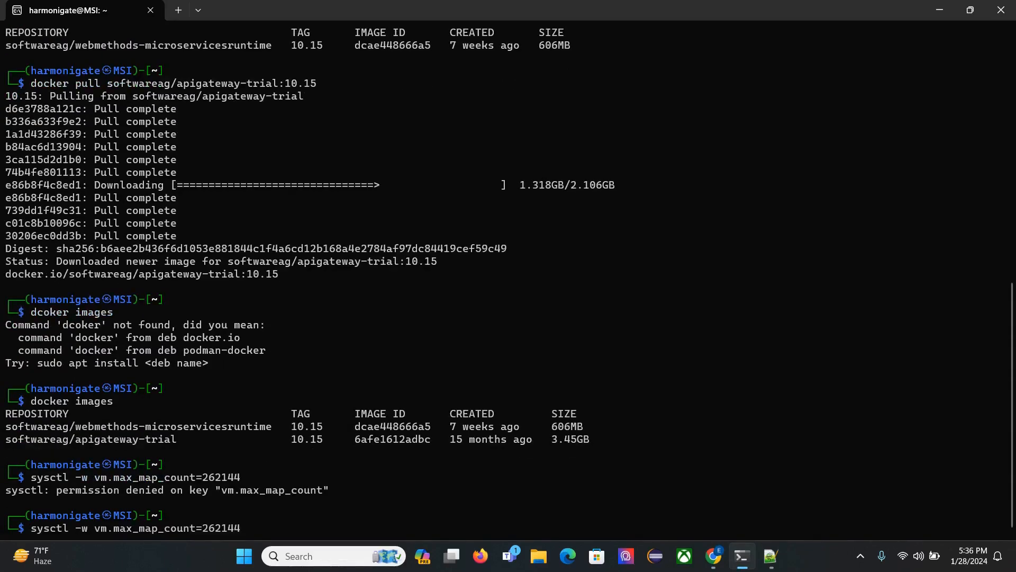
pyautogui.press('Home')
pyautogui.write('sudo')
pyautogui.press('Return')
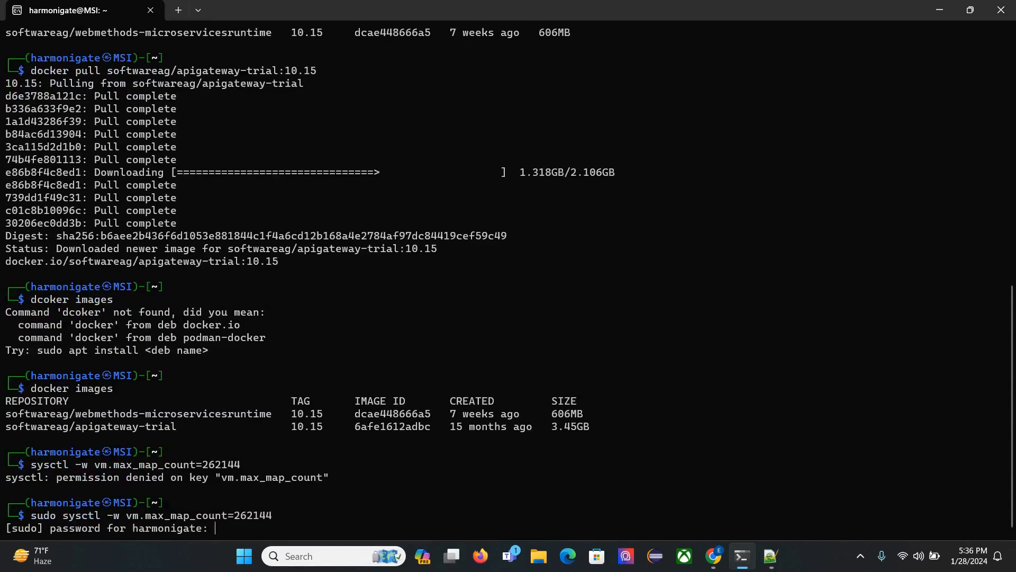
pyautogui.press('Return')
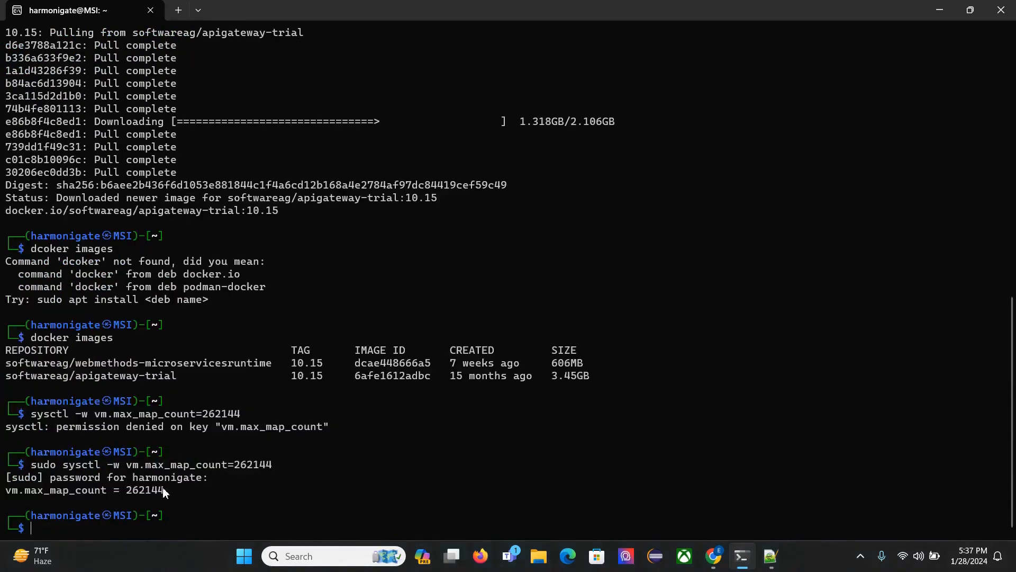
# Copy the three-line docker run command from the Docker Hub page into Notepad++ and examine its -d option and port mappings.
pyautogui.click(712, 556)
pyautogui.moveTo(122, 366); pyautogui.dragTo(356, 413)
pyautogui.hotkey('ctrl', 'c')
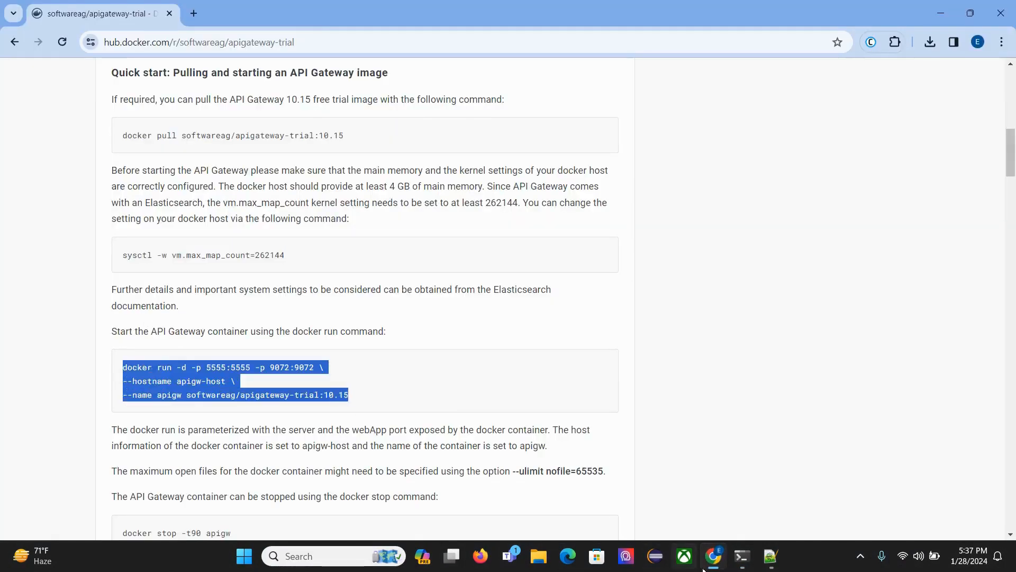
pyautogui.click(770, 556)
pyautogui.hotkey('ctrl', 'v')
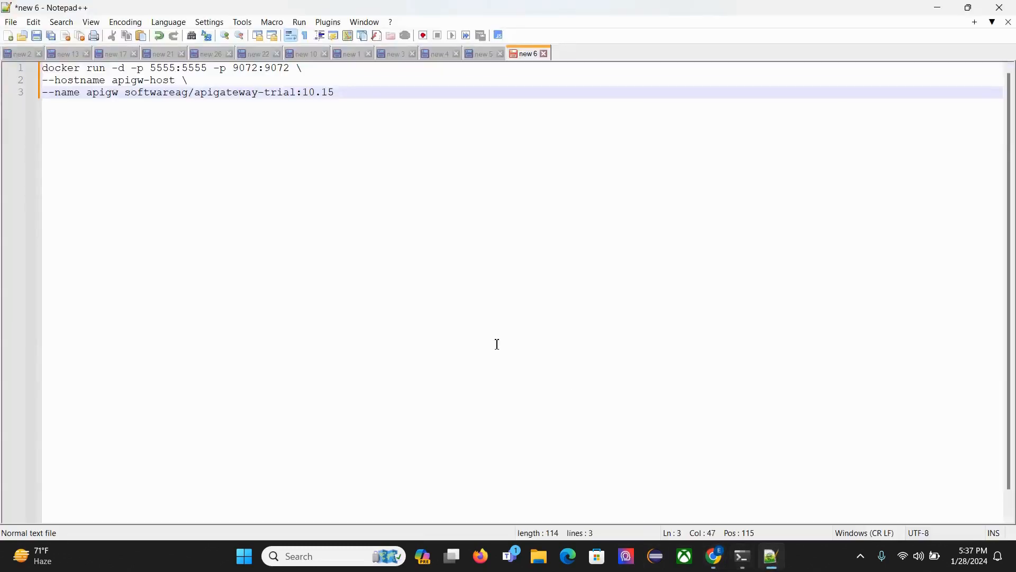
pyautogui.click(67, 69)
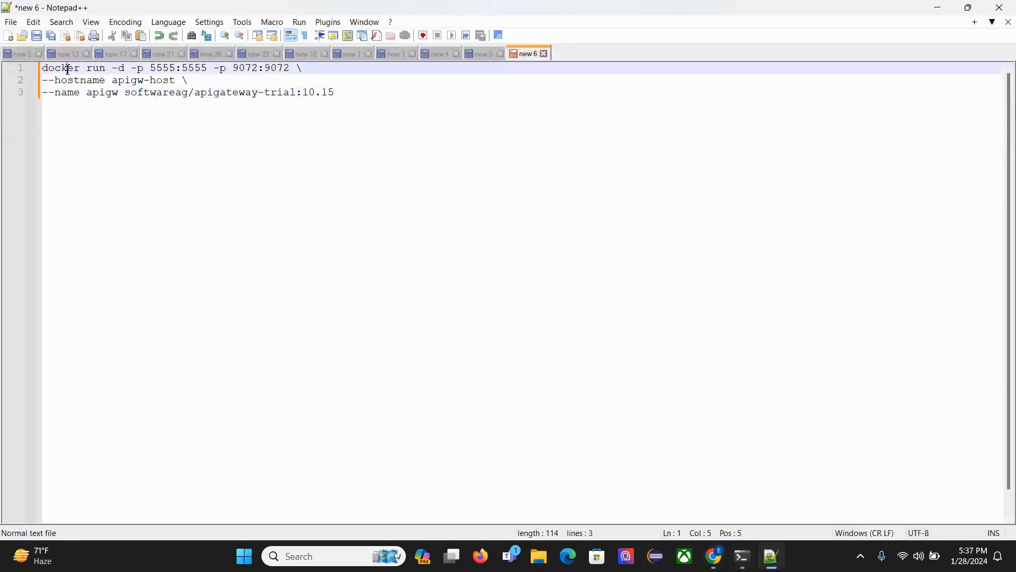
pyautogui.doubleClick(121, 69)
pyautogui.doubleClick(164, 69)
pyautogui.doubleClick(190, 70)
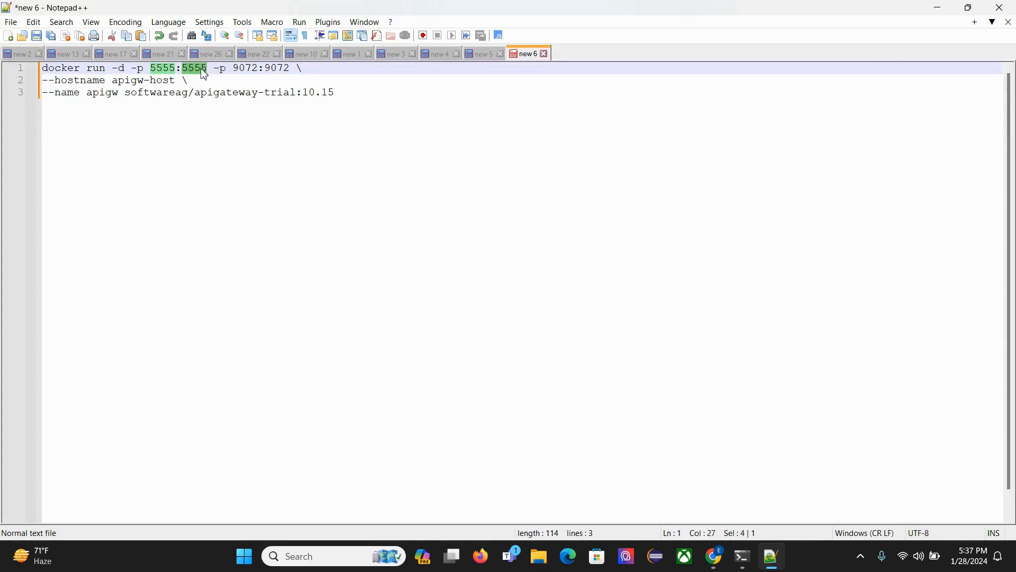
pyautogui.doubleClick(248, 68)
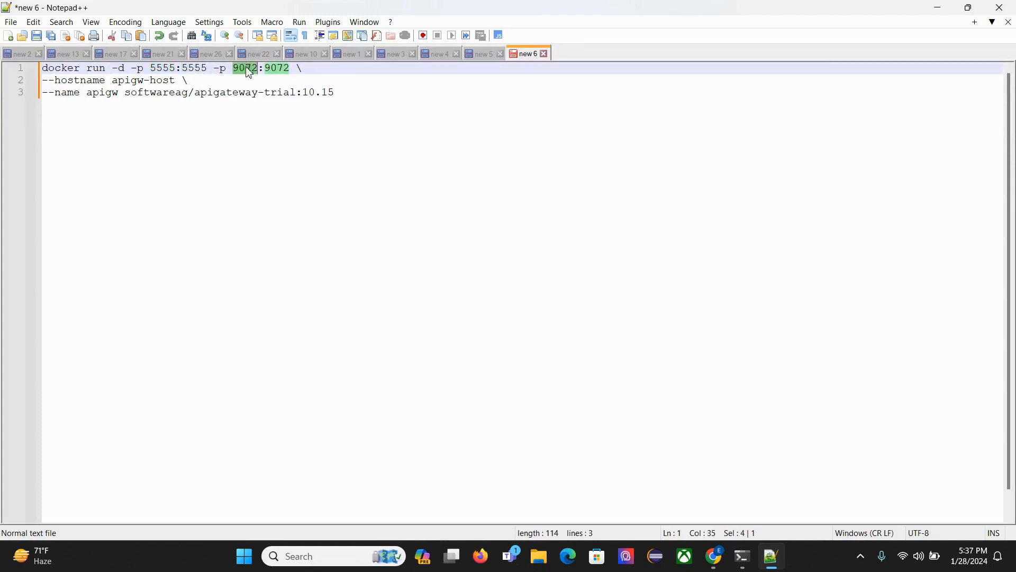
# Join the docker run command into one line without backslashes and change the hostname value to localhost.
pyautogui.click(309, 73)
pyautogui.press('BackSpace')
pyautogui.press('Delete')
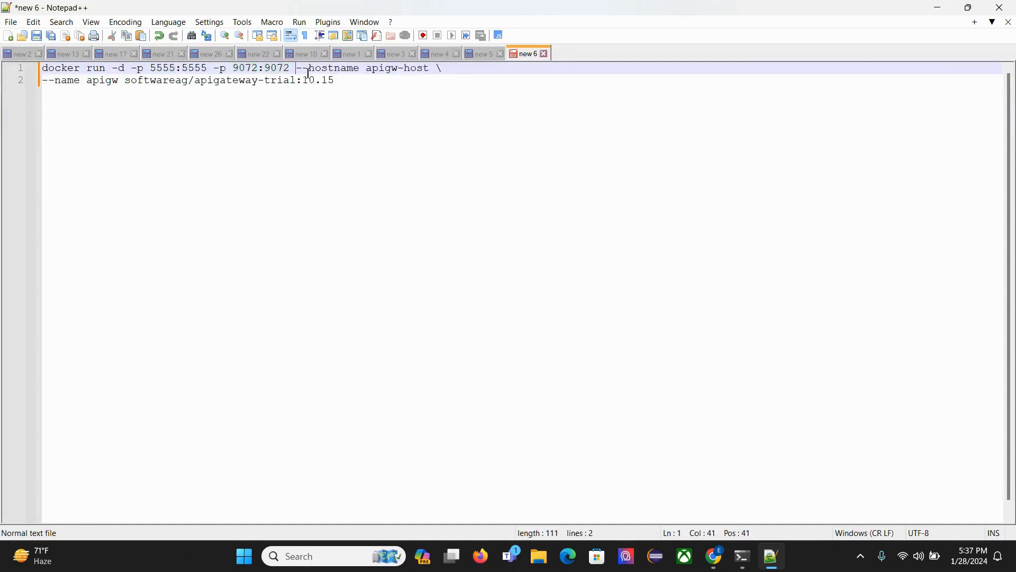
pyautogui.moveTo(367, 70); pyautogui.dragTo(431, 70)
pyautogui.write('localhost')
pyautogui.press('BackSpace')
pyautogui.press('Delete')
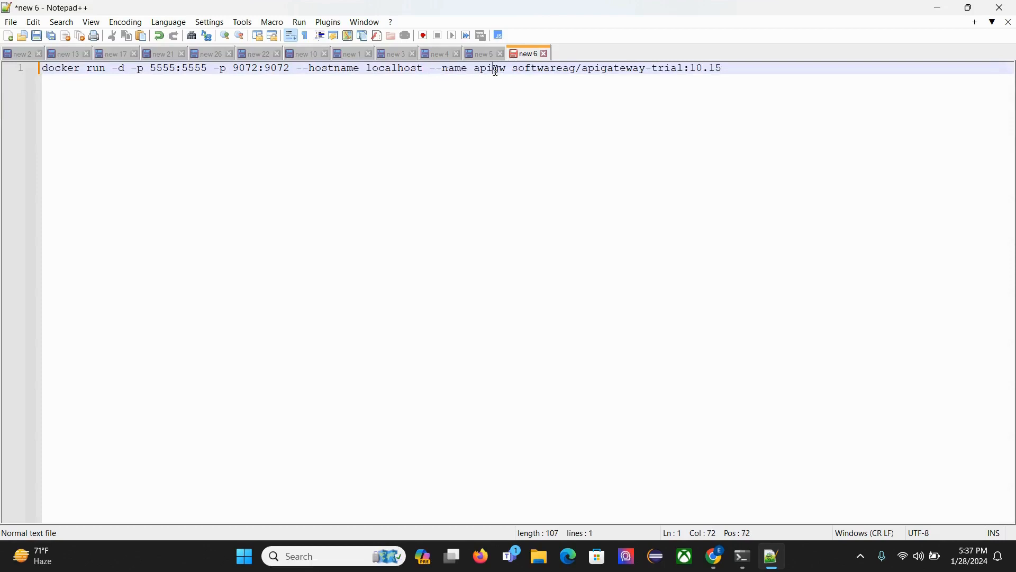
# Run the edited docker run command for softwareag/apigateway-trial:10.15 in the Kali terminal and list the running containers with docker ps.
pyautogui.doubleClick(496, 69)
pyautogui.click(738, 70)
pyautogui.hotkey('shift', 'Home')
pyautogui.hotkey('ctrl', 'c')
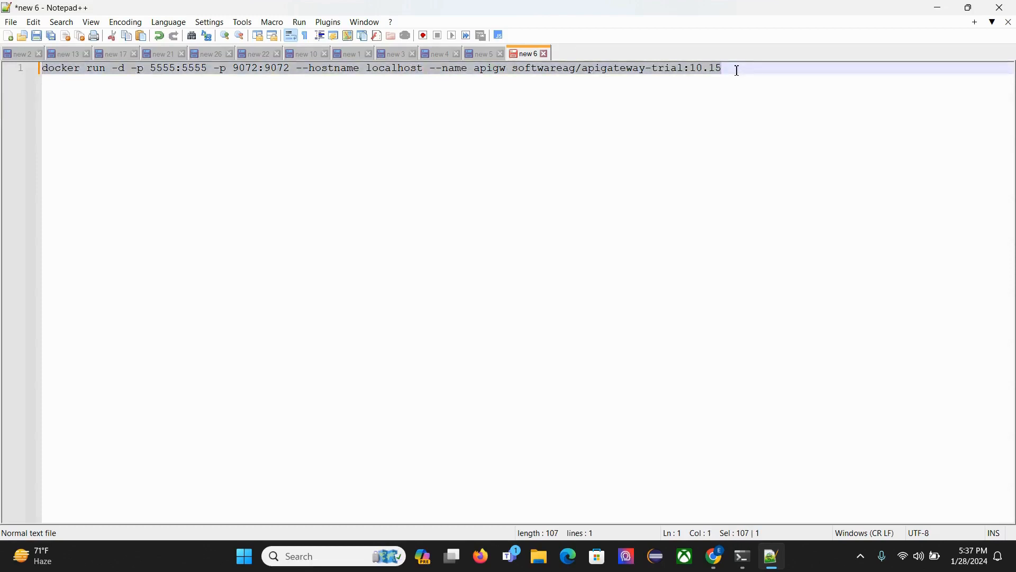
pyautogui.click(744, 558)
pyautogui.rightClick(244, 527)
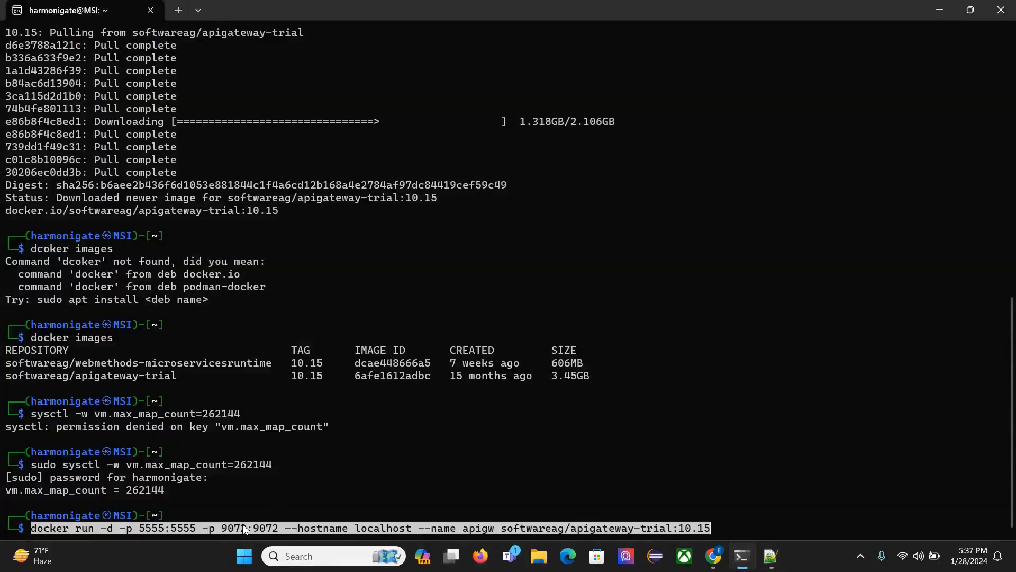
pyautogui.press('Return')
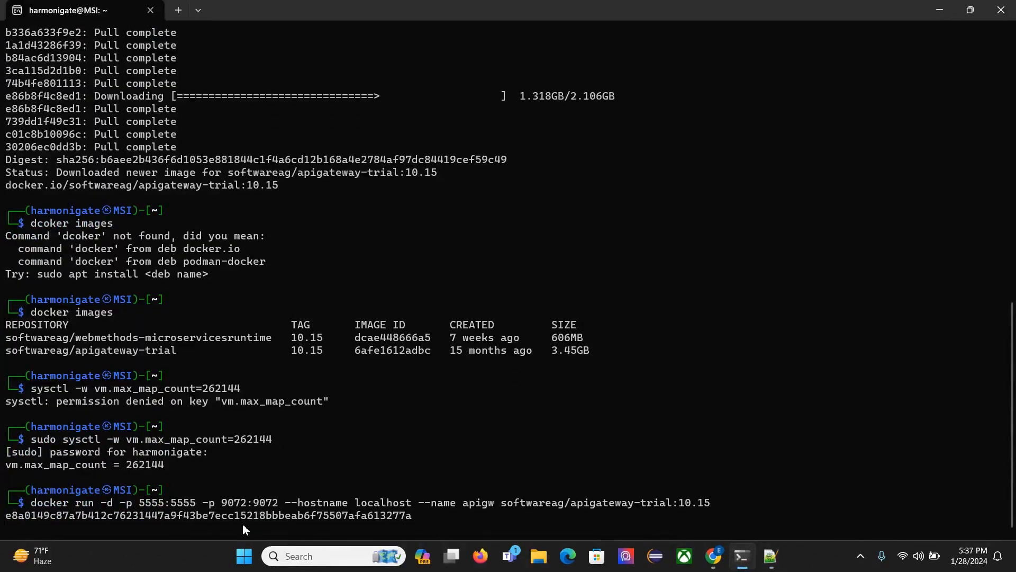
pyautogui.write('docker ps')
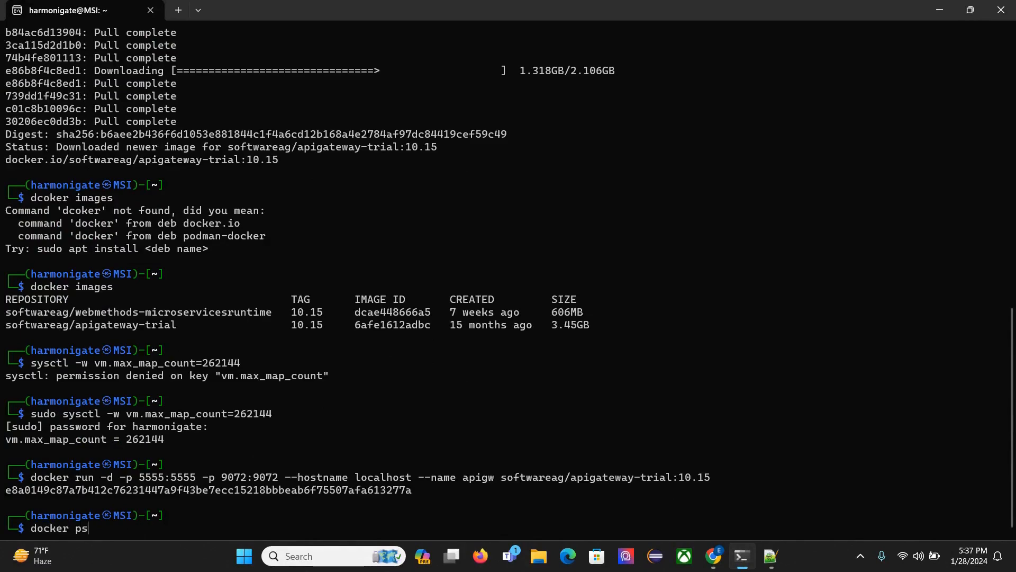
pyautogui.press('Return')
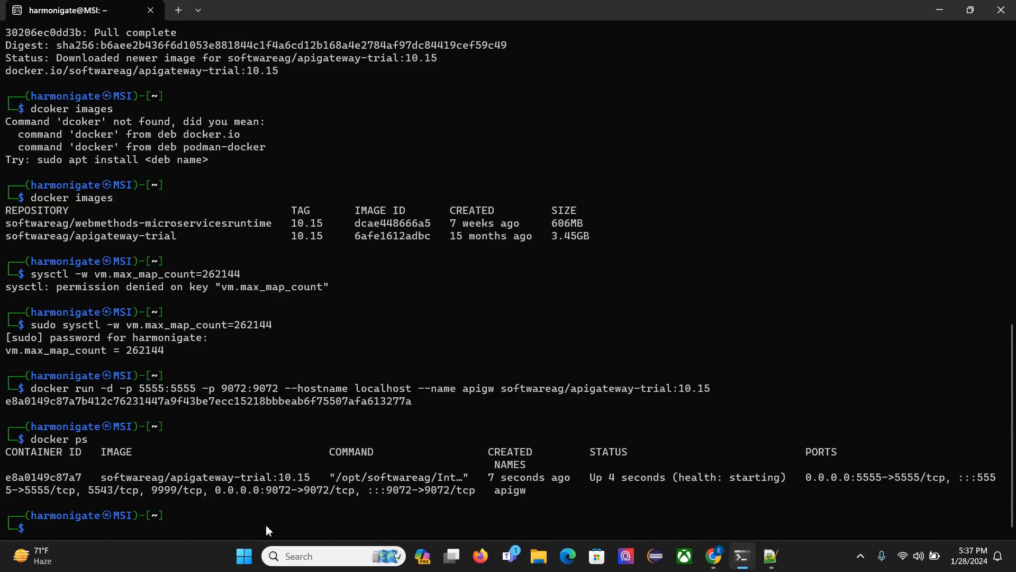
# Open localhost:5555 in a new Chrome tab to check which server answers, and close that tab.
pyautogui.click(714, 556)
pyautogui.click(194, 13)
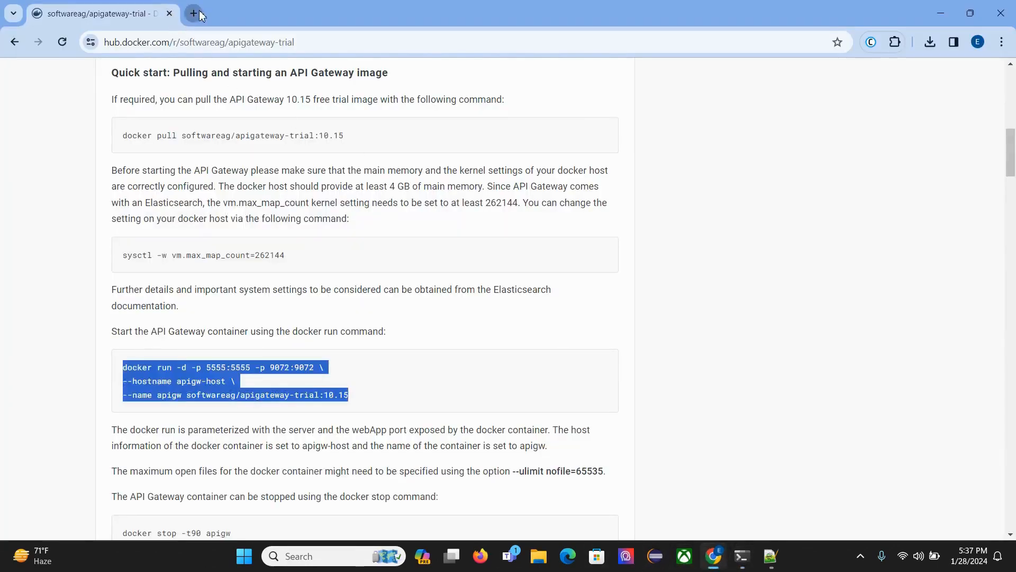
pyautogui.write('lo')
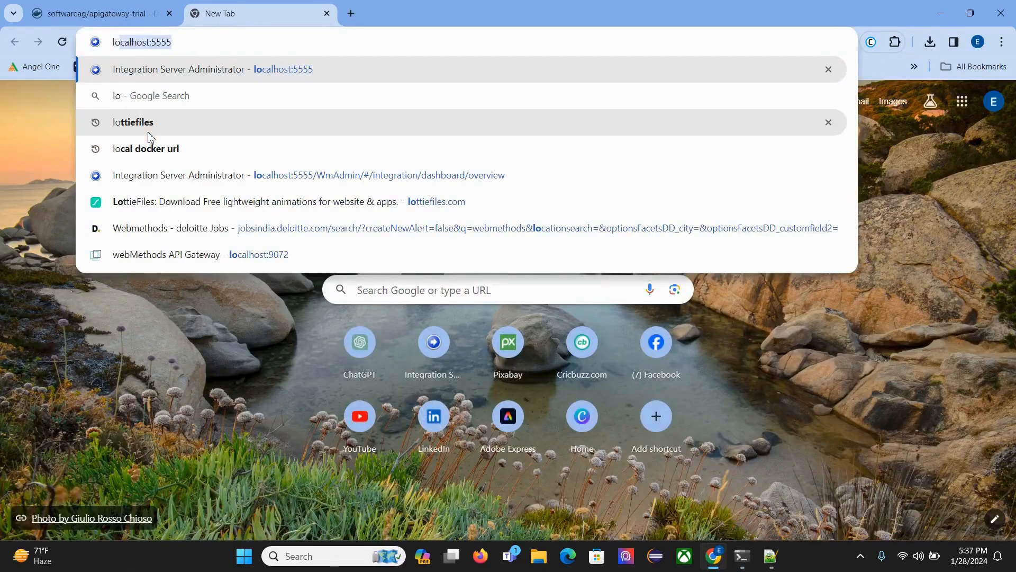
pyautogui.press('Return')
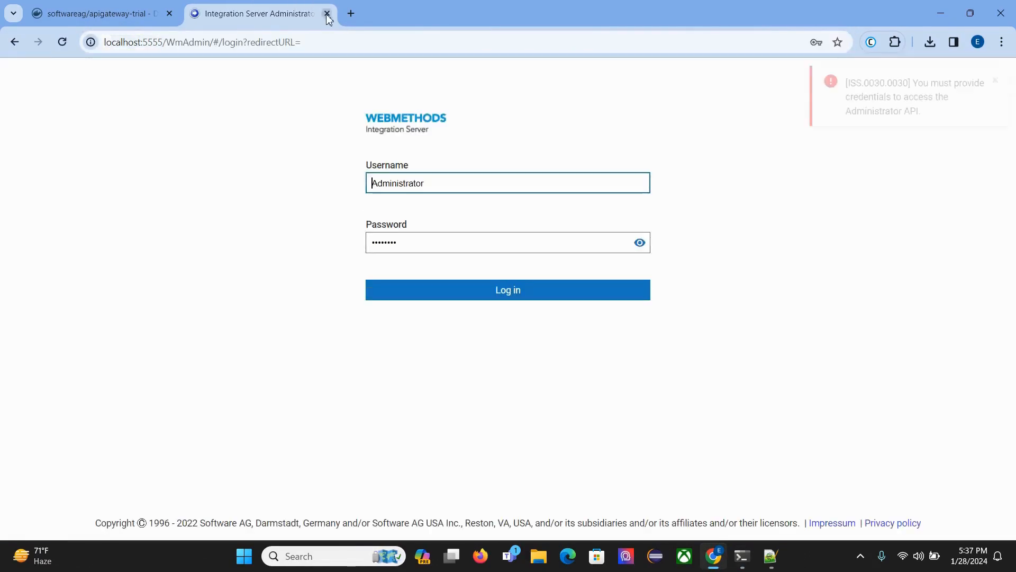
pyautogui.click(326, 14)
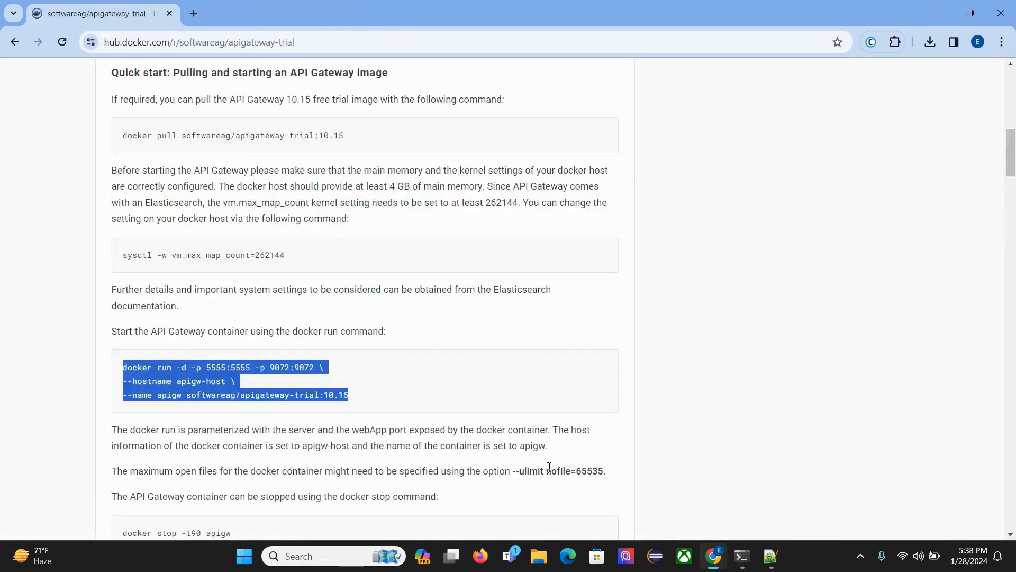
# Search Windows for Services and open the Services console.
pyautogui.click(354, 560)
pyautogui.write('er')
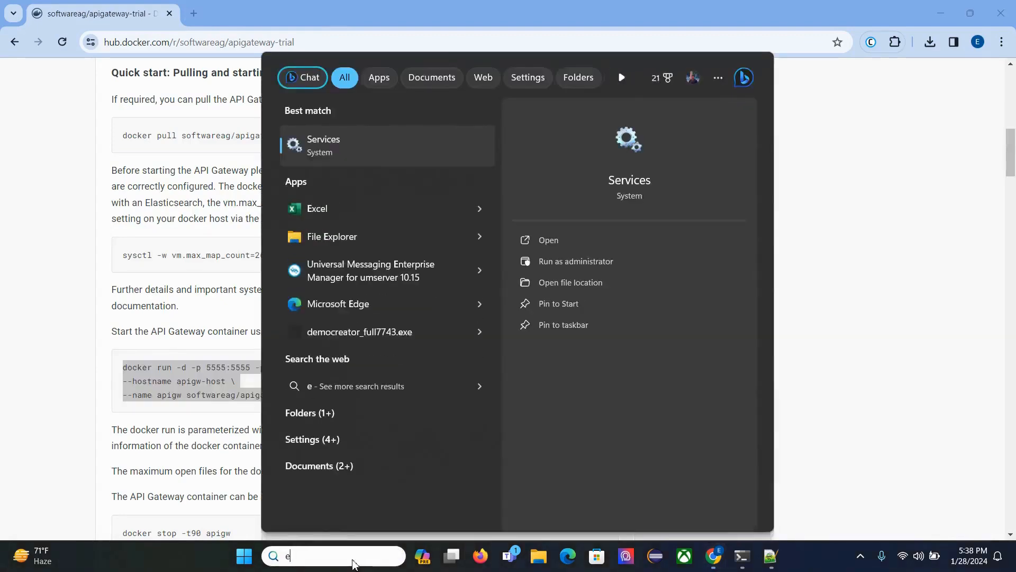
pyautogui.press('Escape')
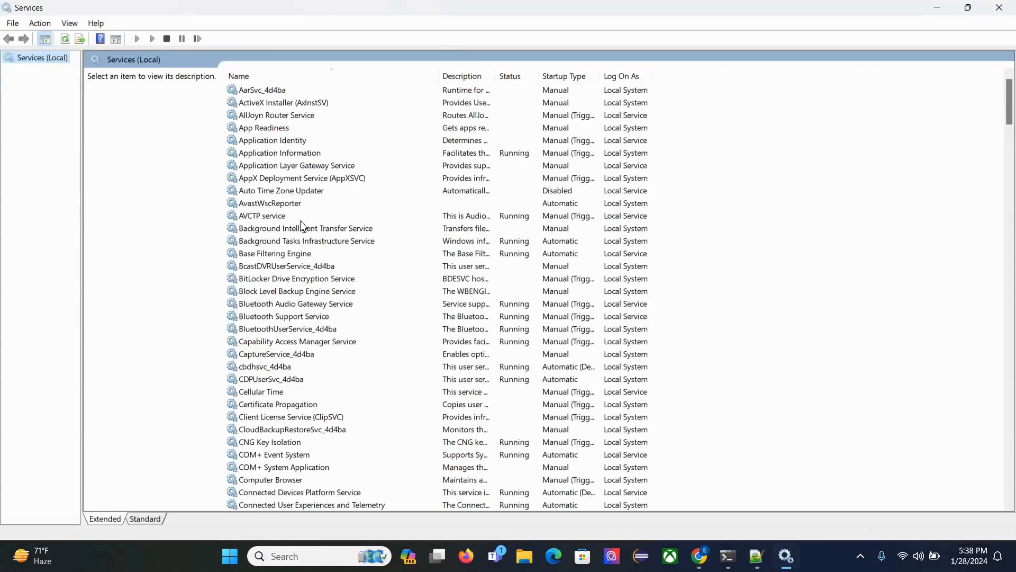
# Stop the Software AG Integration Server 10.15 (default) service and close the Services console.
pyautogui.scroll(-15, 356, 354)
pyautogui.scroll(-20, 359, 354)
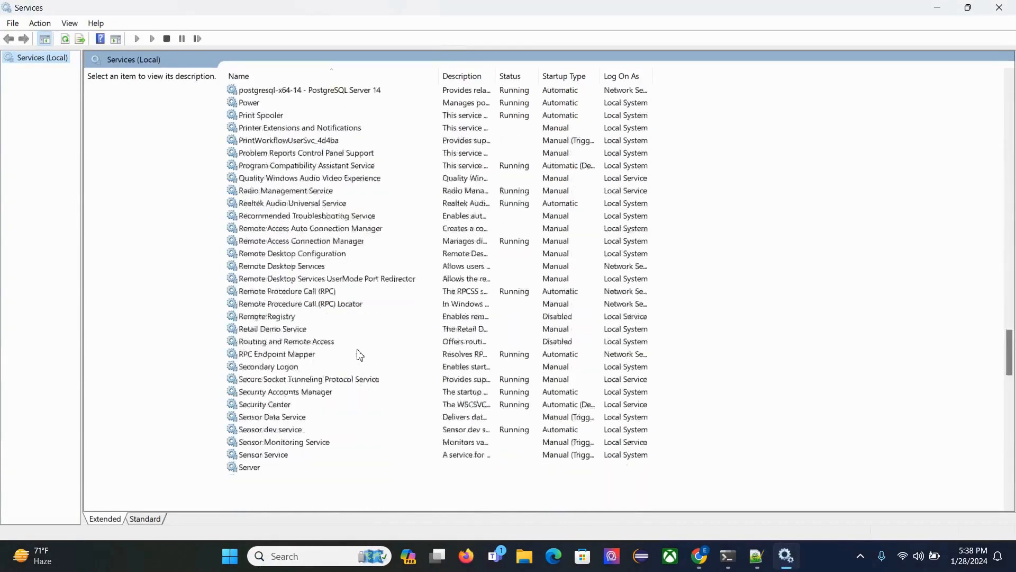
pyautogui.scroll(-12, 360, 354)
pyautogui.scroll(20, 359, 354)
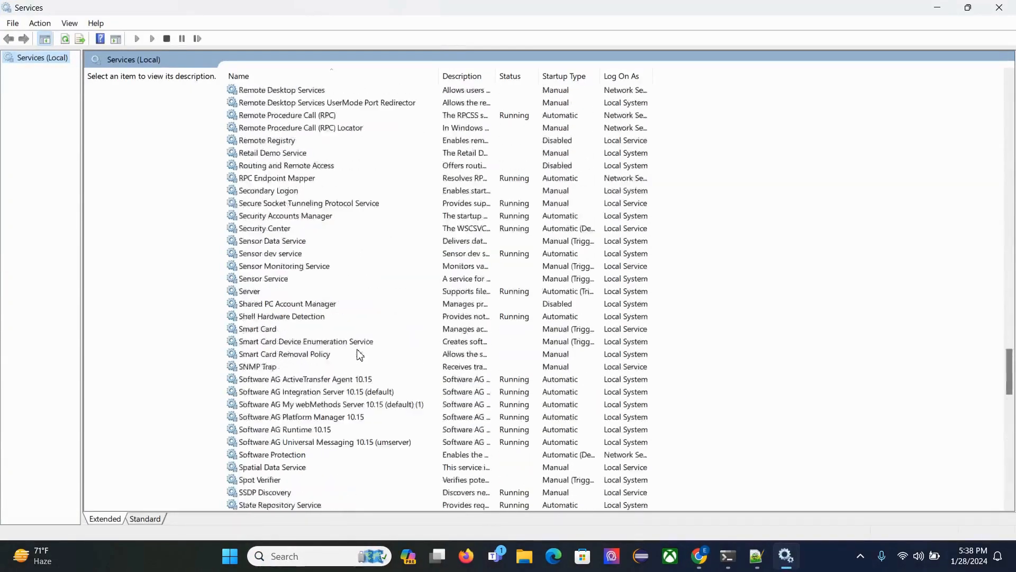
pyautogui.scroll(-12, 360, 354)
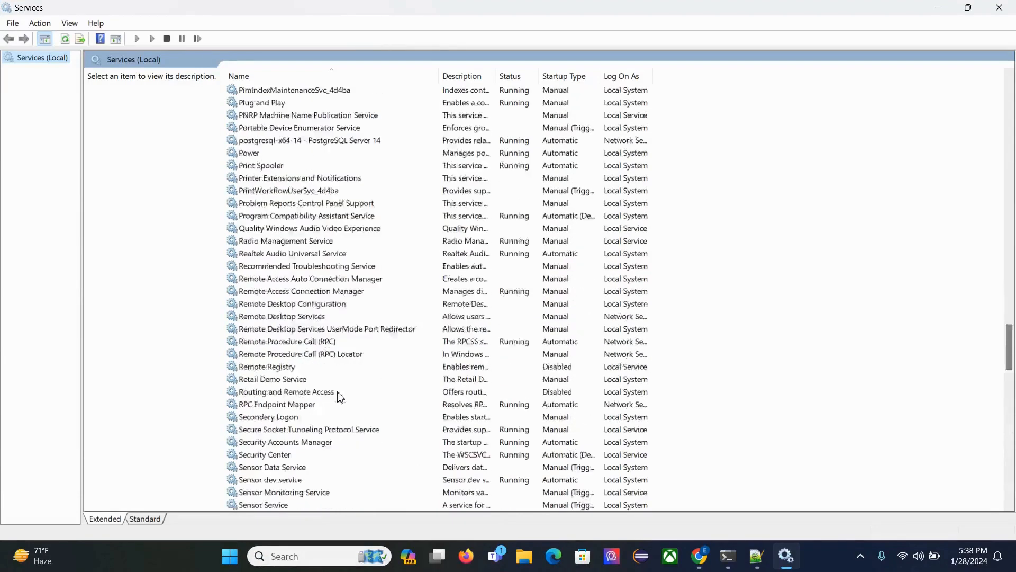
pyautogui.scroll(-5, 332, 436)
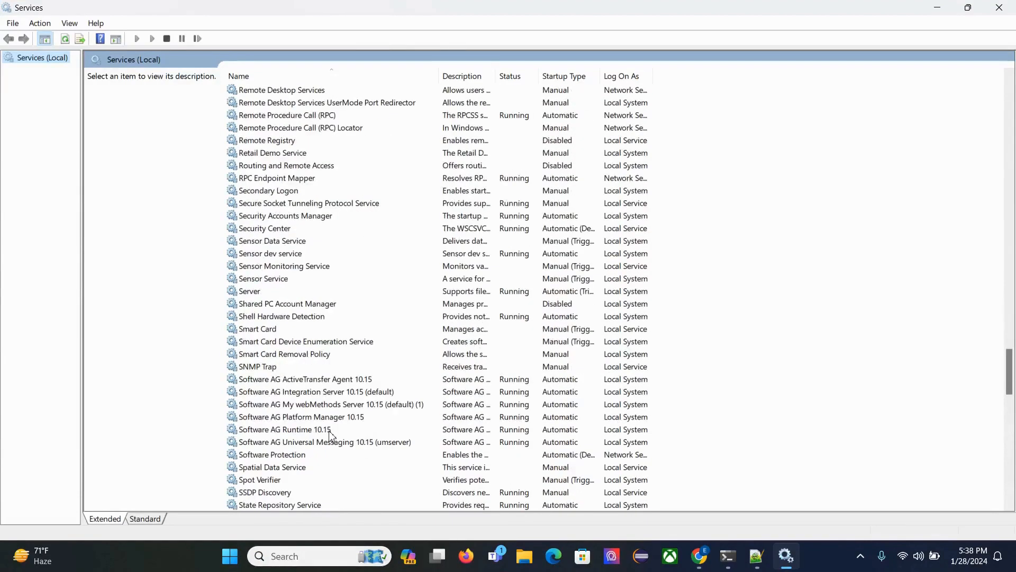
pyautogui.click(325, 380)
pyautogui.click(329, 392)
pyautogui.rightClick(334, 392)
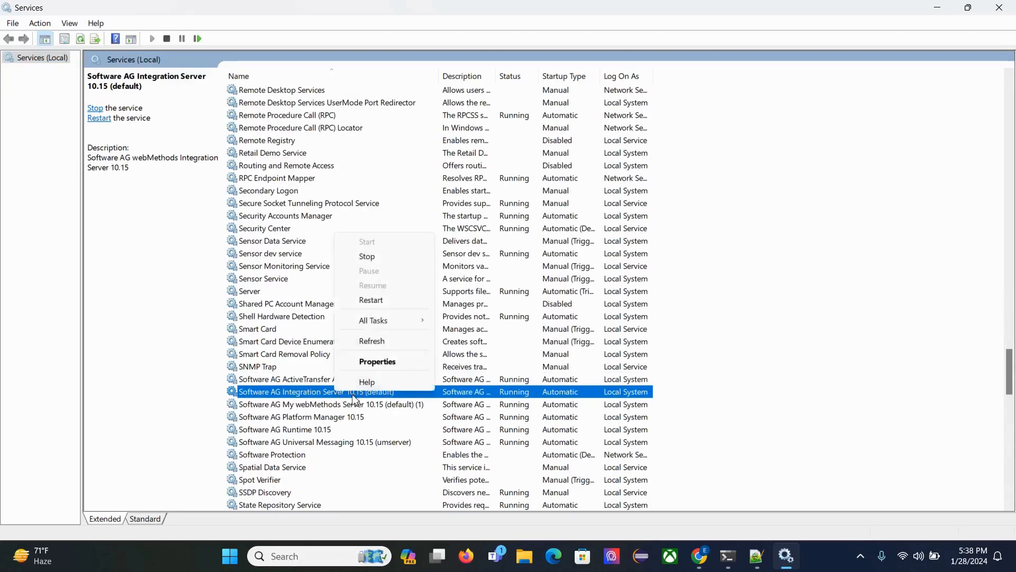
pyautogui.click(374, 257)
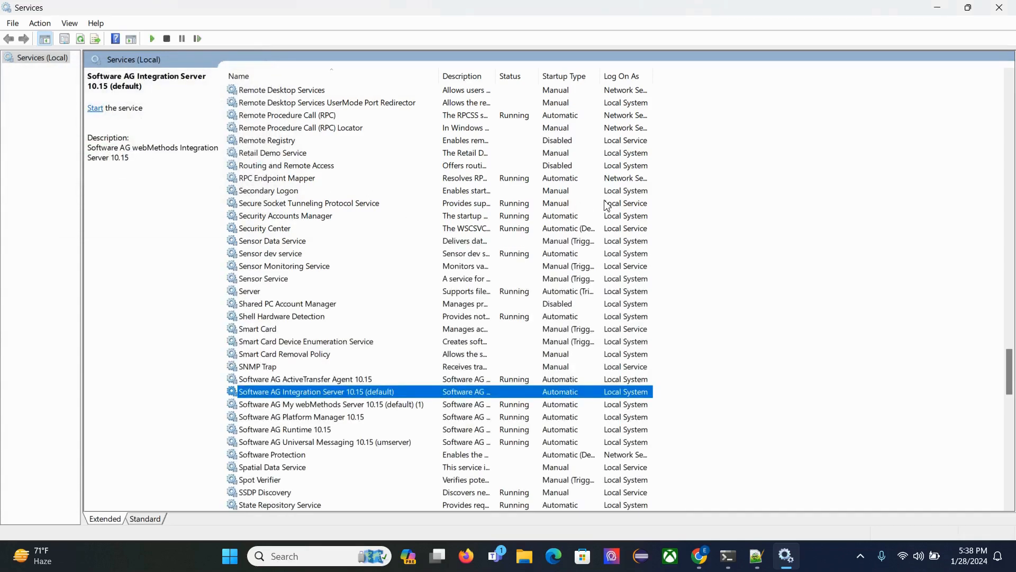
pyautogui.click(1002, 7)
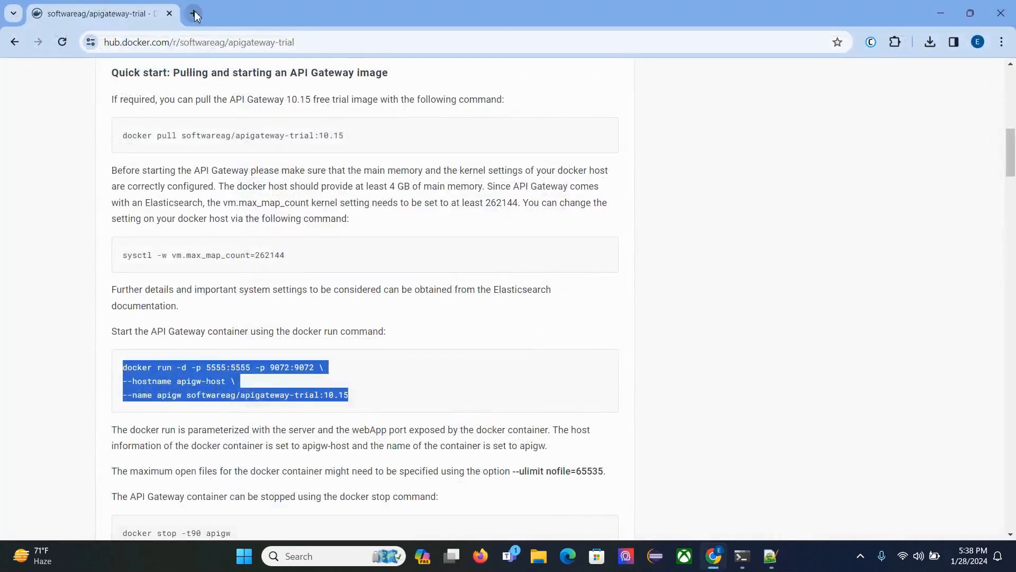
# Open localhost:5555 in a new Chrome tab, check the Kali terminal, and reload the address in Chrome.
pyautogui.click(194, 13)
pyautogui.write('localhost:5555')
pyautogui.press('Return')
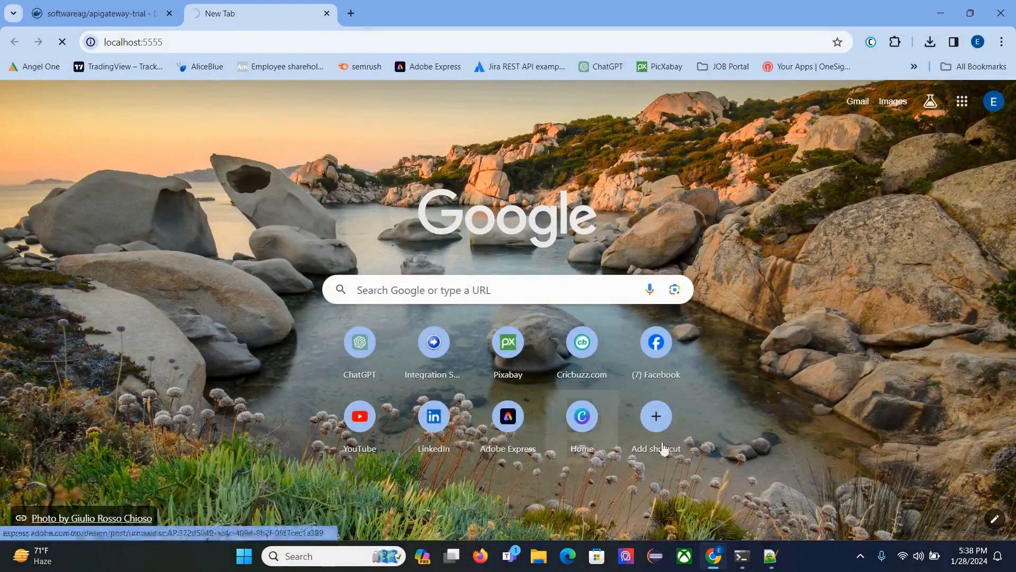
pyautogui.click(743, 559)
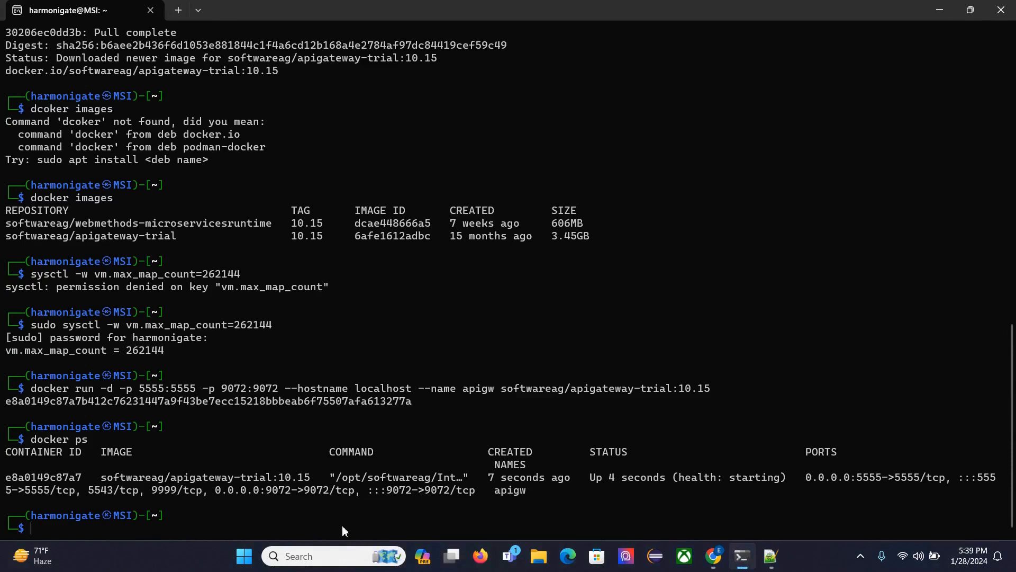
pyautogui.click(707, 566)
pyautogui.click(210, 40)
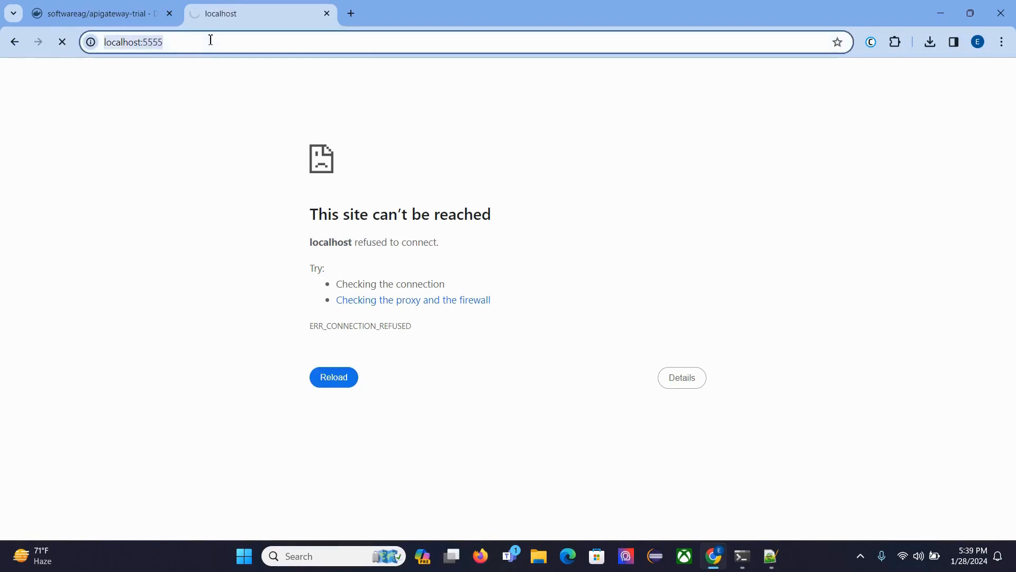
pyautogui.press('Return')
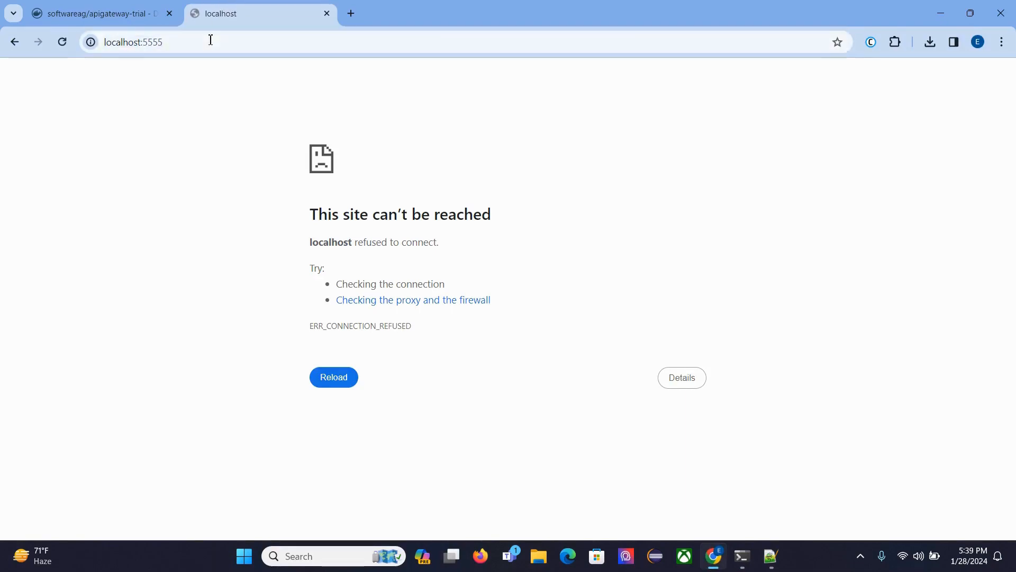
# Switch to the Kali terminal and check the apigw container's status with docker ps.
pyautogui.click(743, 556)
pyautogui.write('dock')
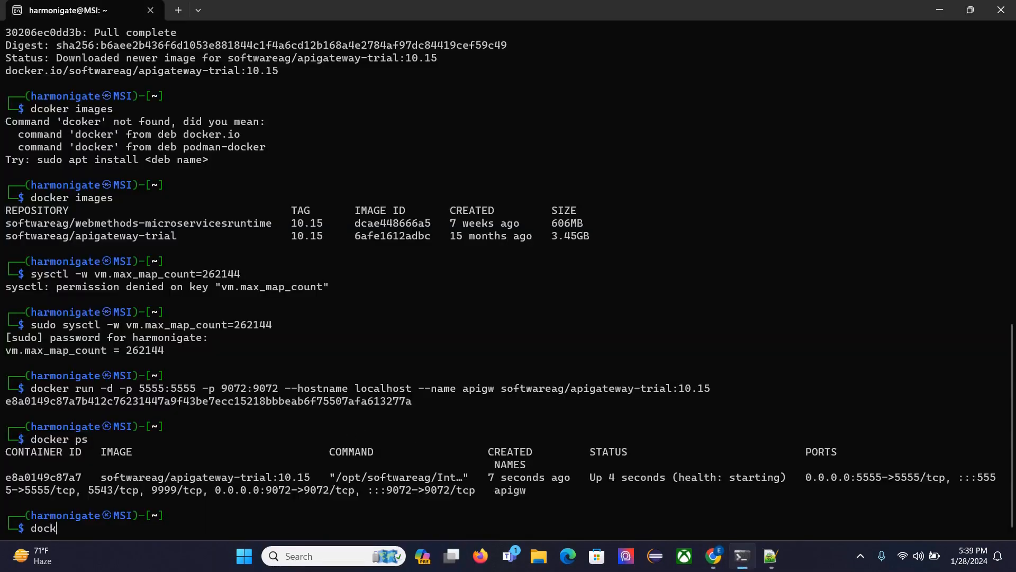
pyautogui.write('er ps')
pyautogui.press('Return')
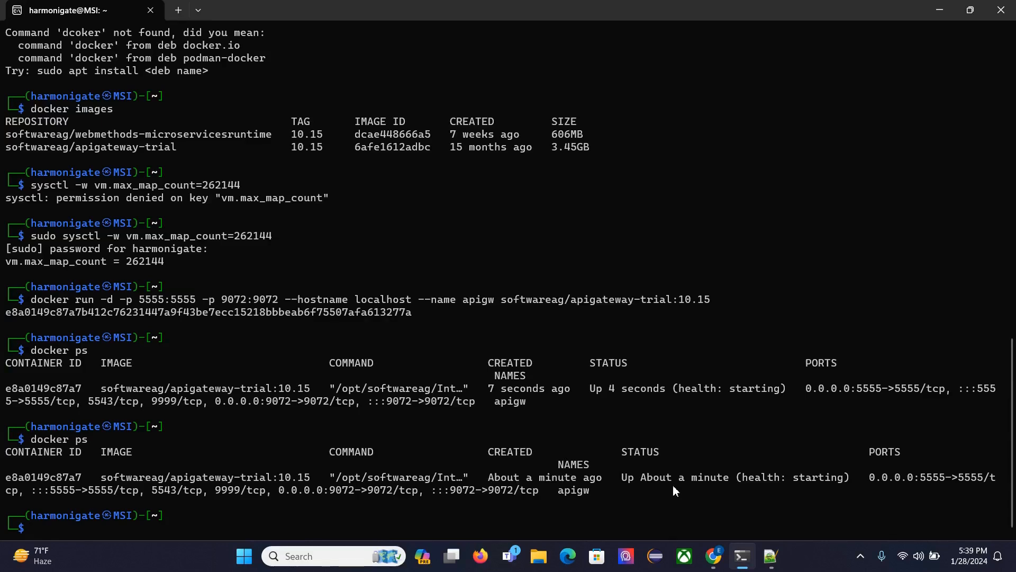
# Return to Chrome and retry localhost:5555 to check whether the server responds.
pyautogui.click(713, 562)
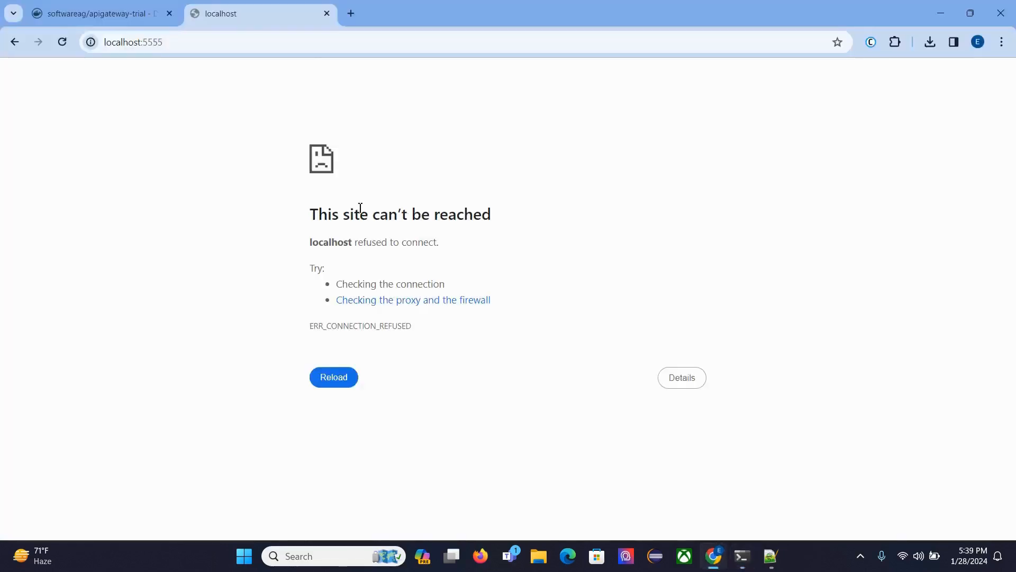
pyautogui.click(311, 44)
pyautogui.press('Return')
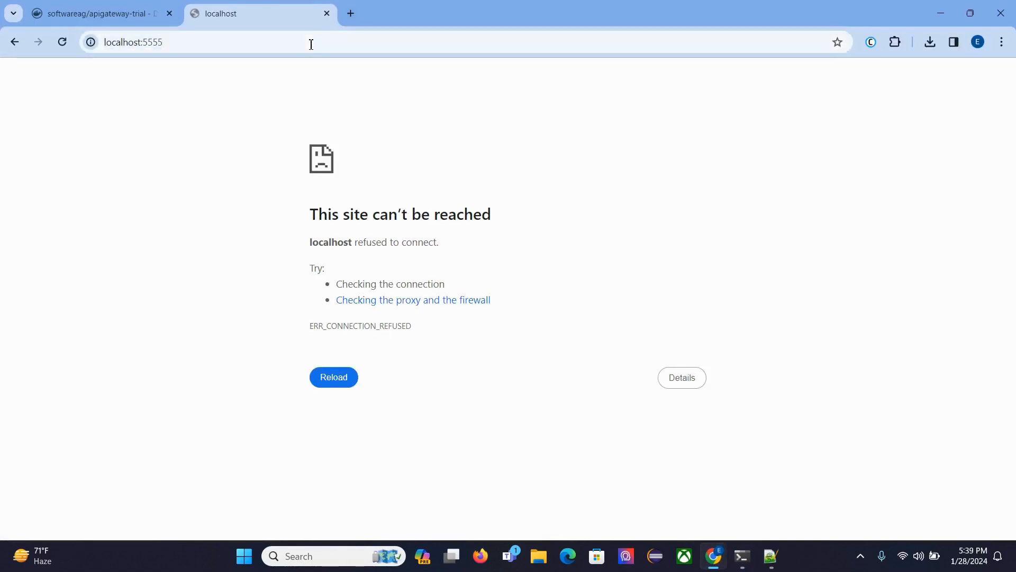
pyautogui.click(311, 44)
pyautogui.press('Return')
pyautogui.click(865, 559)
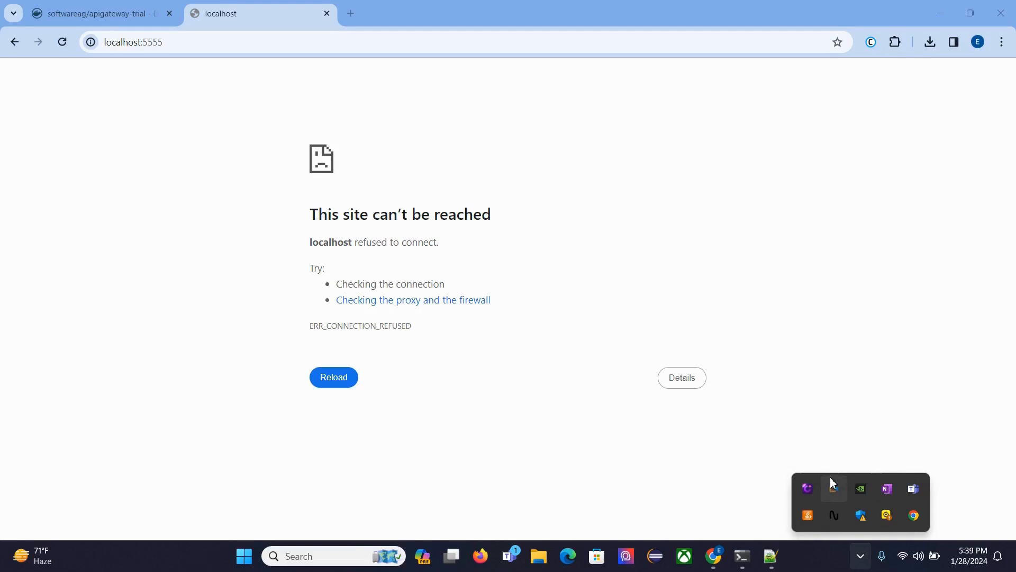
pyautogui.rightClick(832, 489)
pyautogui.click(815, 475)
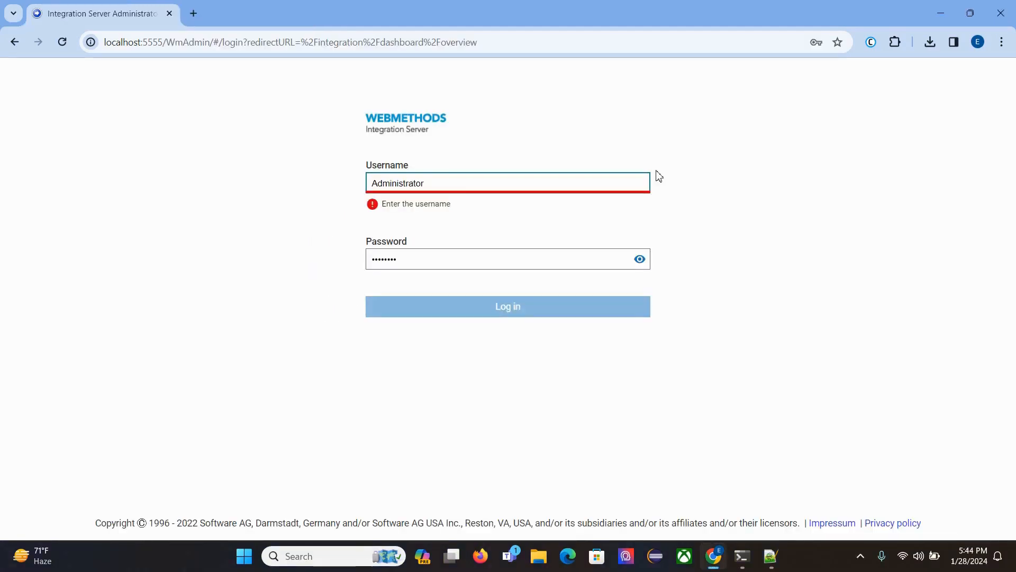
# Load localhost:5555 in the current tab to bring up the Integration Server login page.
pyautogui.click(527, 44)
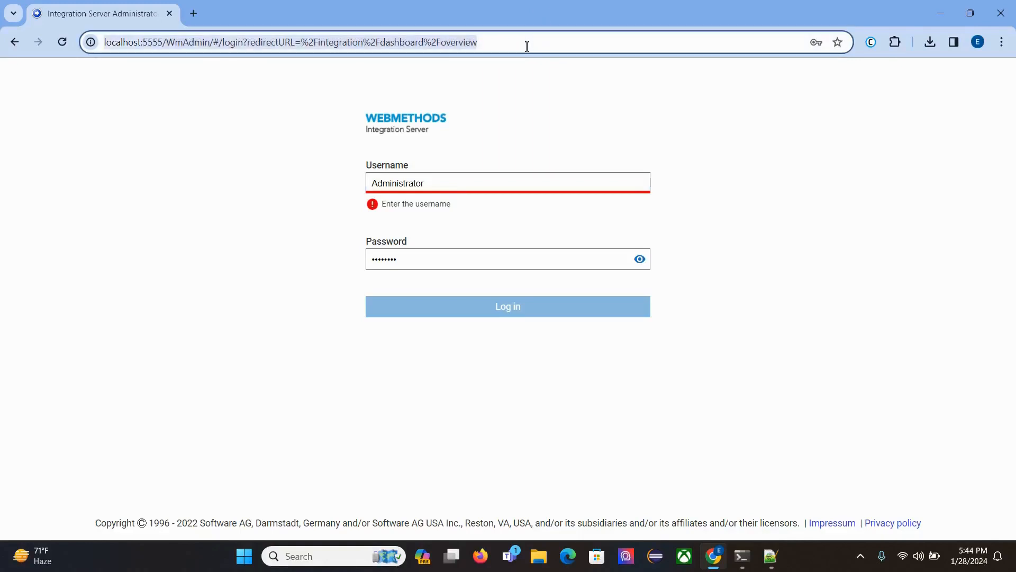
pyautogui.write('localhost:5555')
pyautogui.press('Return')
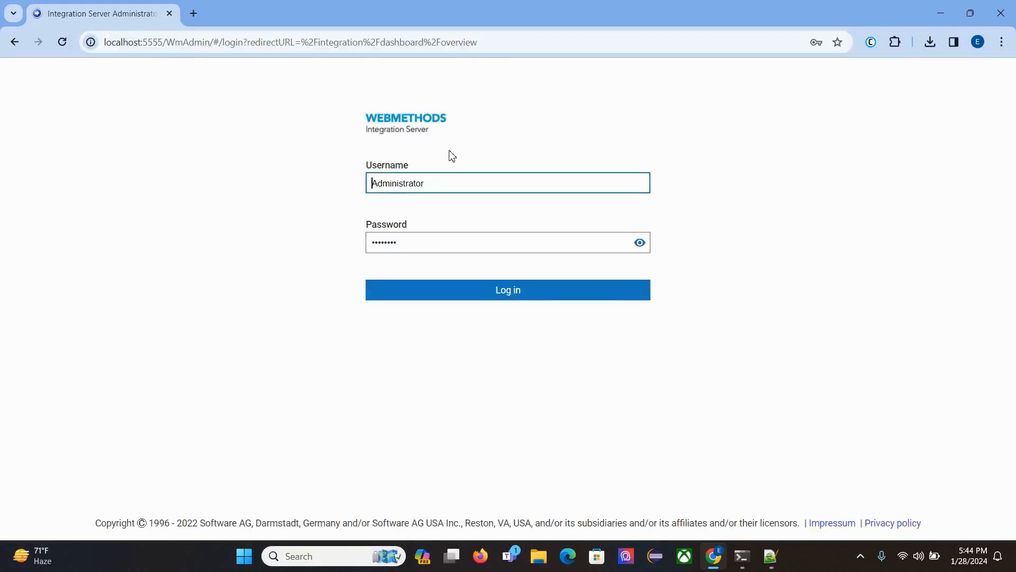
# Replace the prefilled password with the Administrator account password and log in to Integration Server.
pyautogui.click(555, 235)
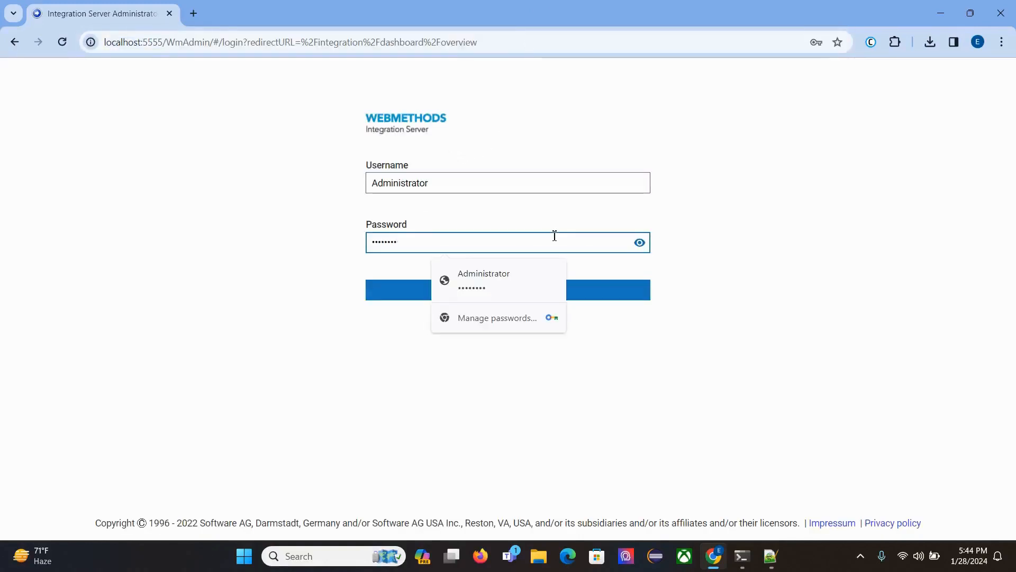
pyautogui.hotkey('ctrl', 'a')
pyautogui.write('••••')
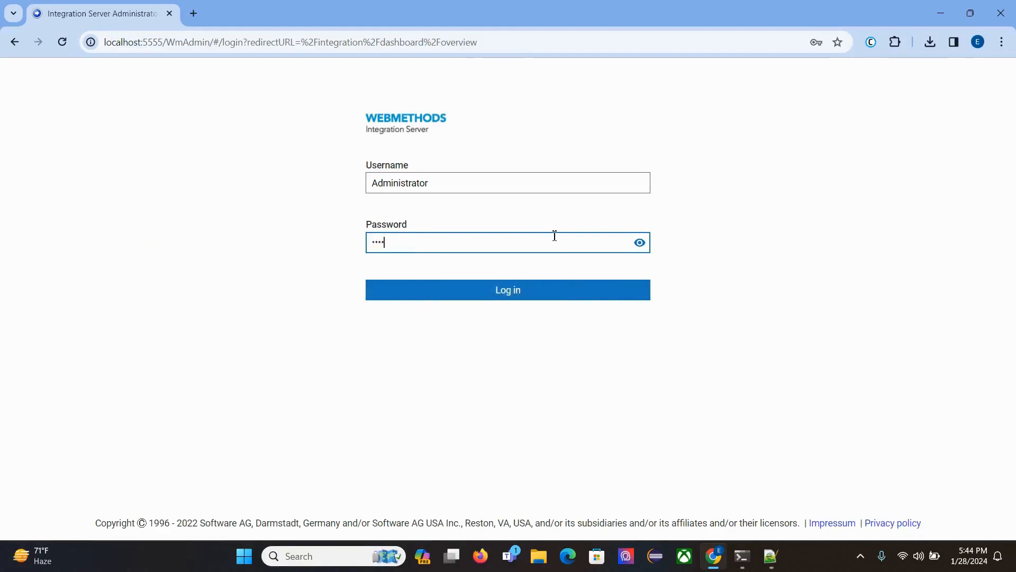
pyautogui.hotkey('ctrl', 'a')
pyautogui.write('•••')
pyautogui.press('Return')
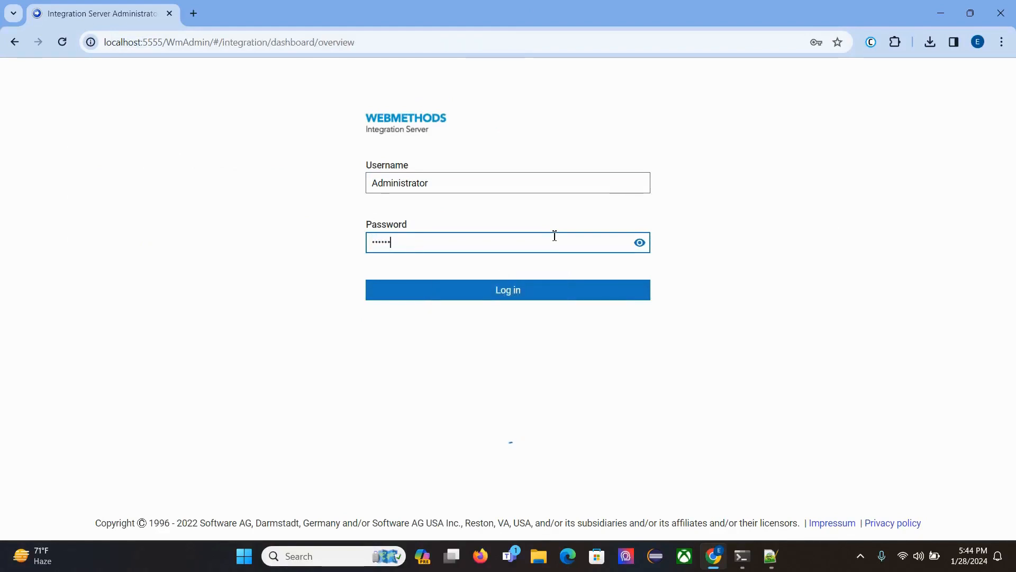
# Open API Gateway from the Integration Server solutions to check the port in its address, and close that tab.
pyautogui.scroll(-1, 80, 330)
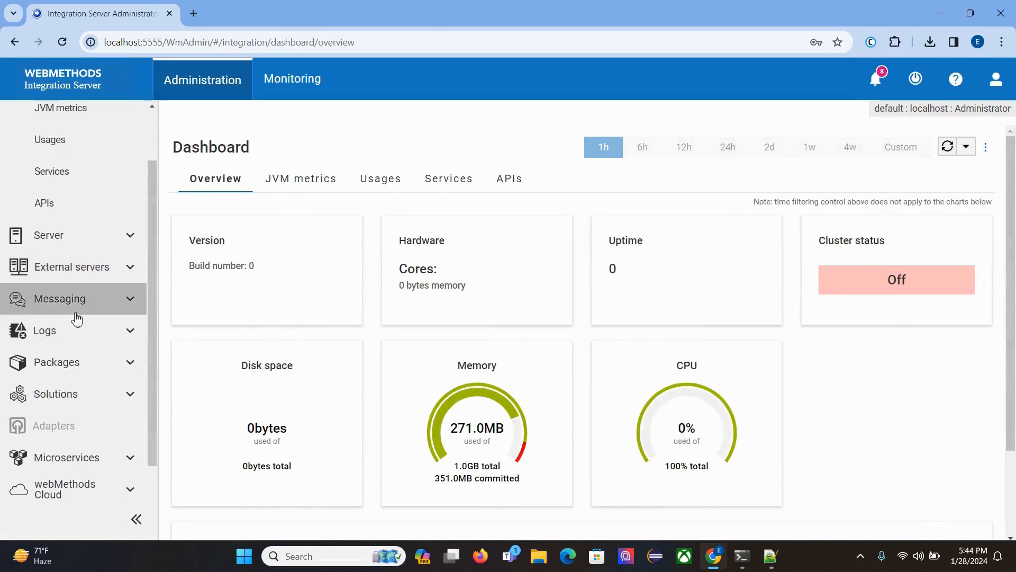
pyautogui.click(75, 392)
pyautogui.scroll(-2, 71, 386)
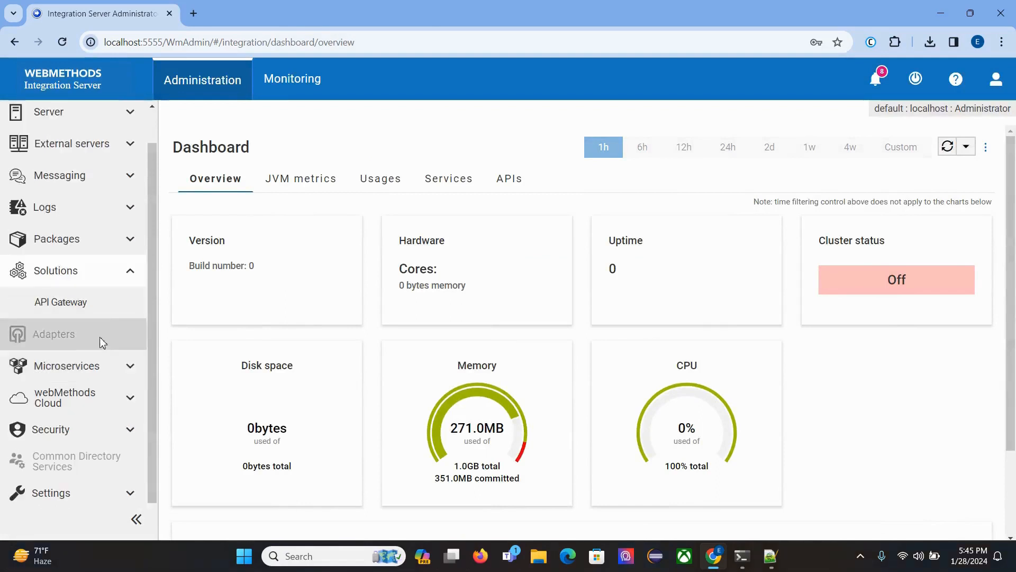
pyautogui.click(75, 307)
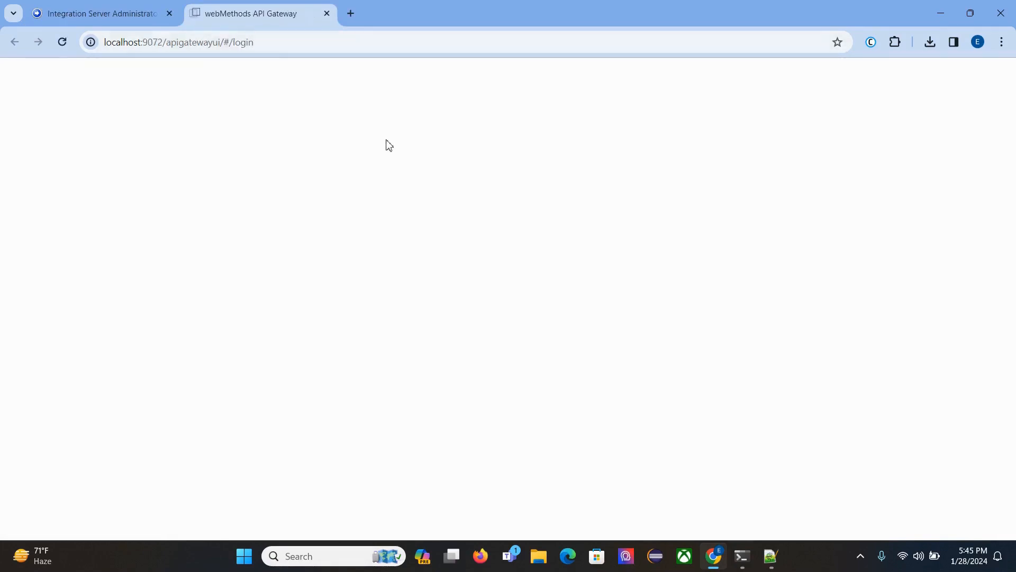
pyautogui.click(148, 42)
pyautogui.moveTo(142, 42); pyautogui.dragTo(166, 45)
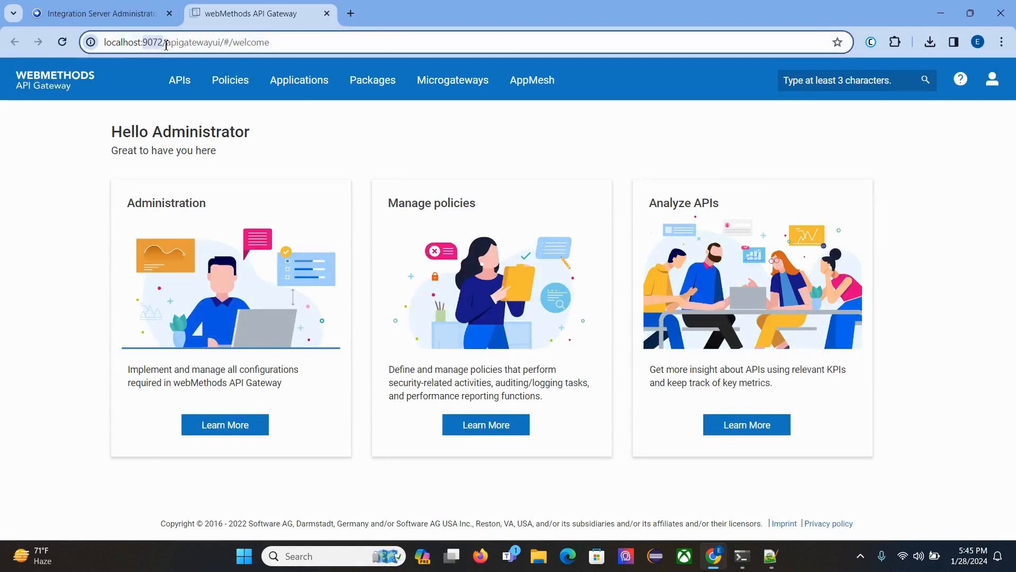
pyautogui.click(327, 13)
# Open the package management list and launch the home page of the WmAPIGateway package.
pyautogui.click(63, 252)
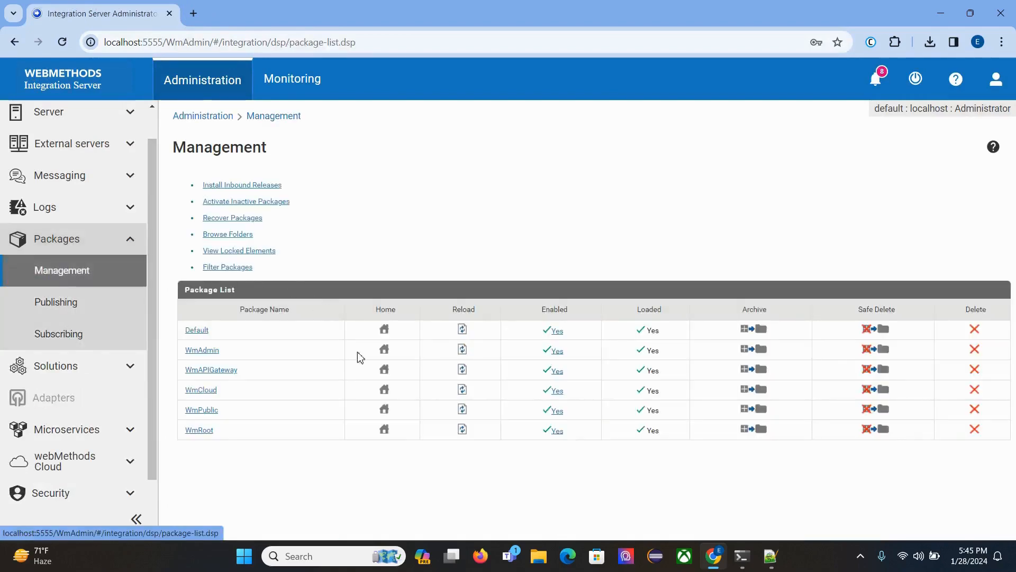
pyautogui.click(384, 369)
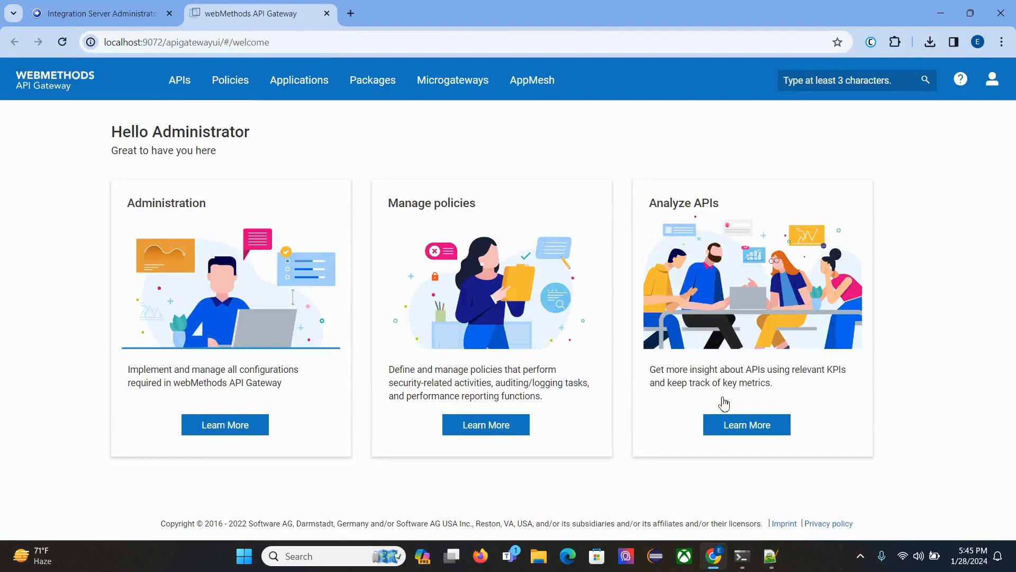
# Run docker logs apigw in the Kali terminal and examine the container's log output.
pyautogui.click(741, 558)
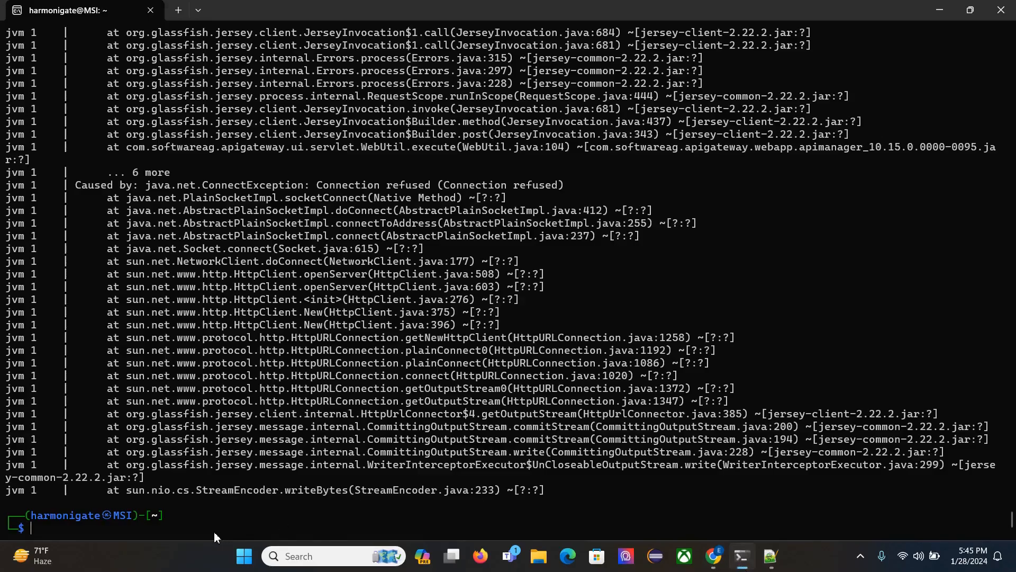
pyautogui.write('docke')
pyautogui.write('r logs apigw')
pyautogui.press('Return')
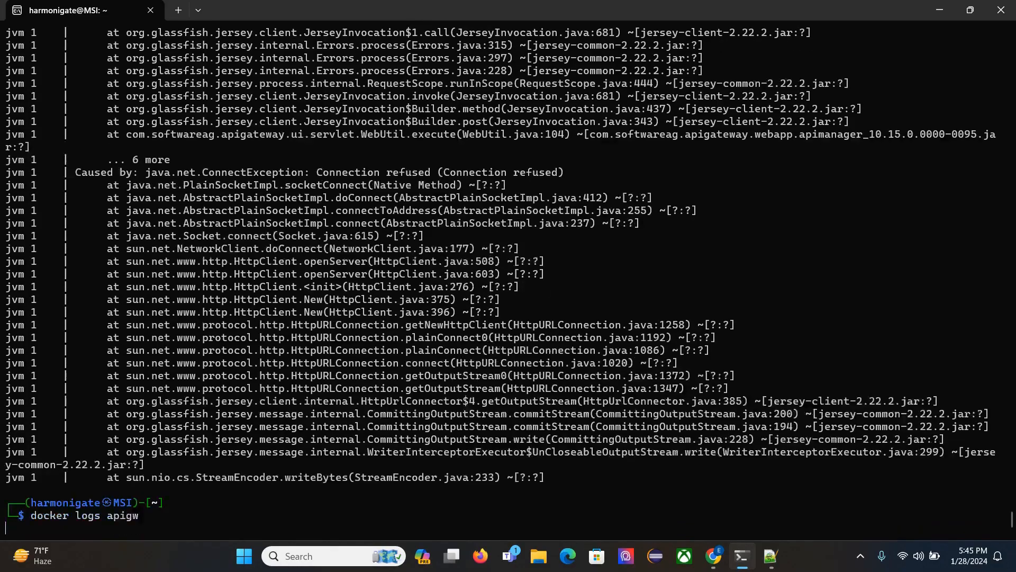
pyautogui.scroll(20, 284, 389)
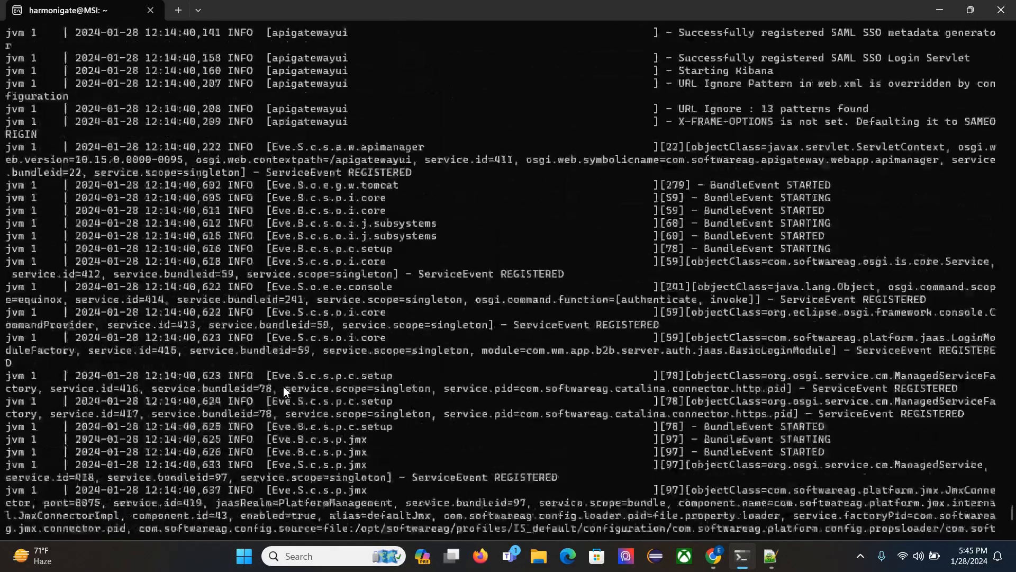
pyautogui.scroll(-3, 284, 390)
pyautogui.scroll(-20, 284, 391)
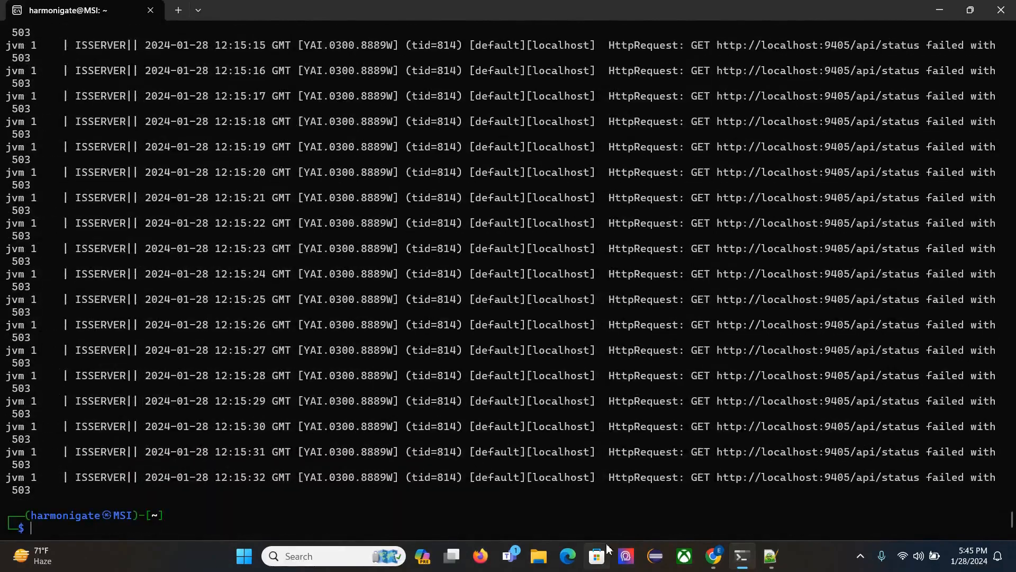
# Return to webMethods API Gateway in Chrome and open the Manage APIs page.
pyautogui.click(718, 565)
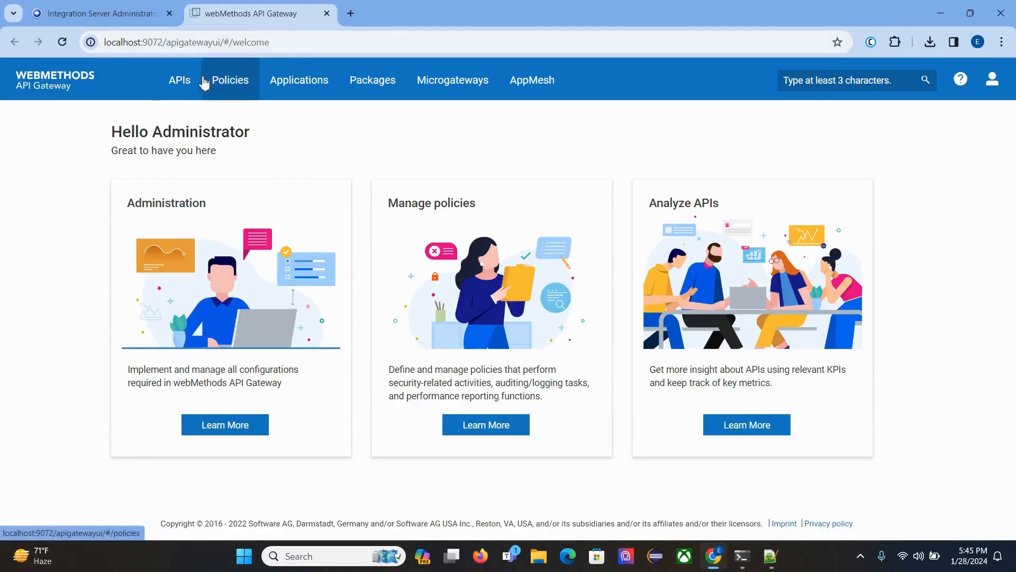
pyautogui.click(177, 90)
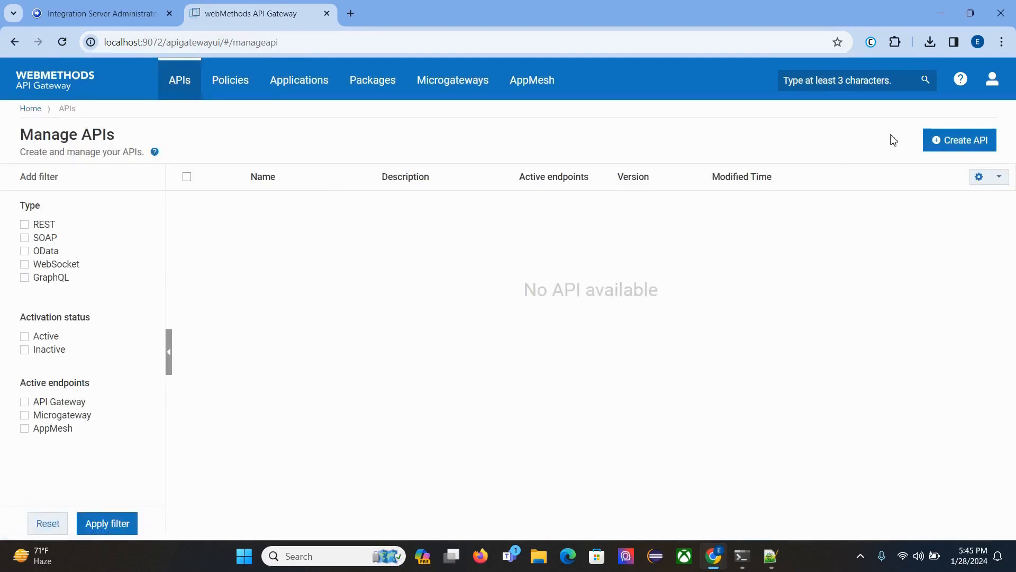
# Search Google for petstore swagger in a new tab and open the Swagger Petstore site.
pyautogui.click(351, 14)
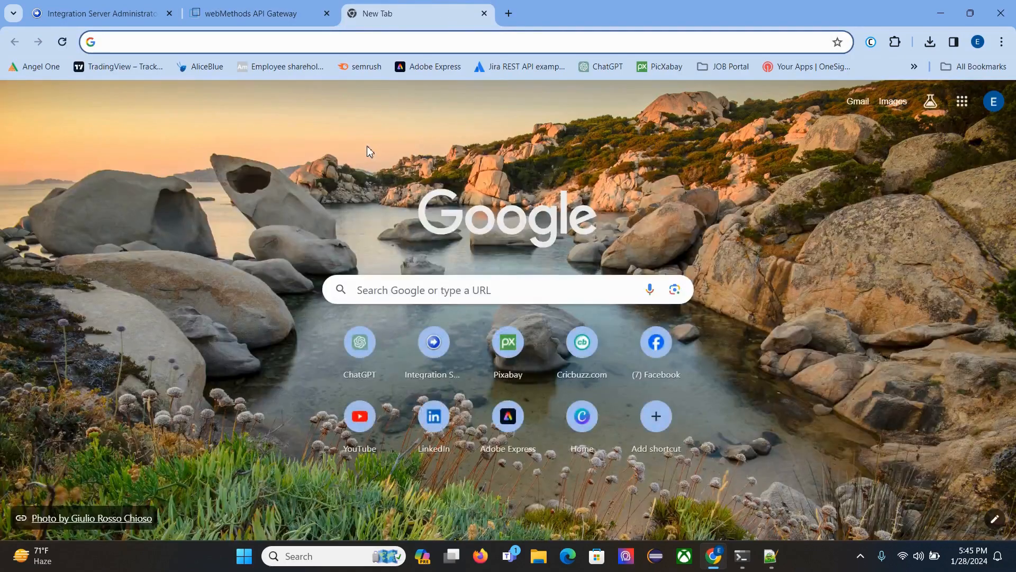
pyautogui.write('pe')
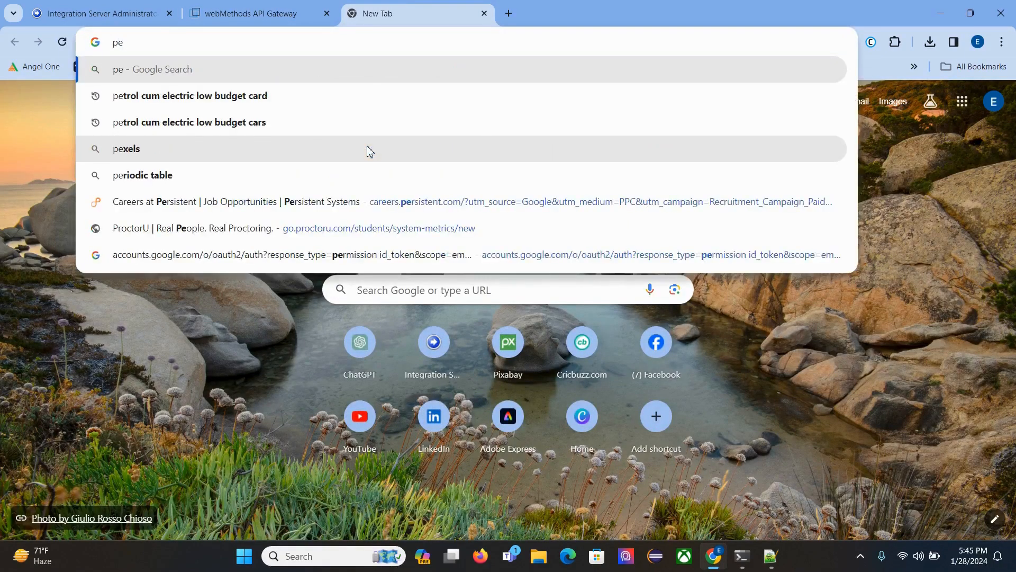
pyautogui.write('tstore')
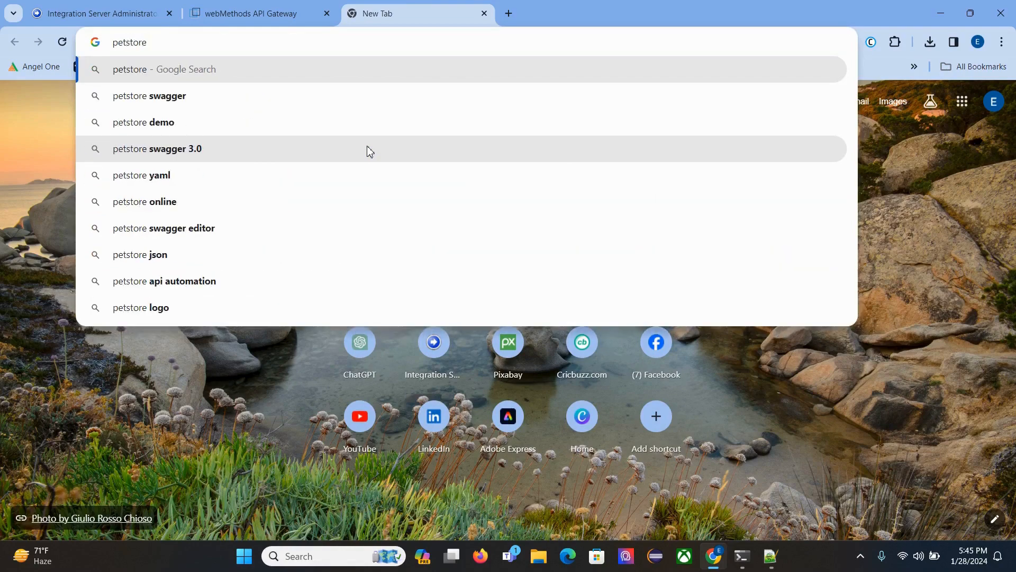
pyautogui.press('Down')
pyautogui.press('Return')
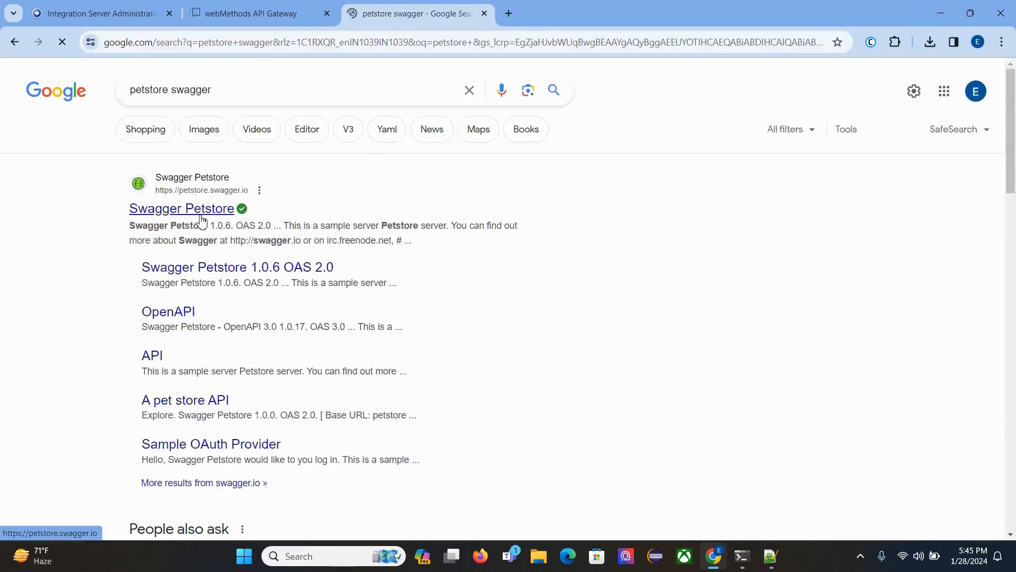
pyautogui.click(200, 216)
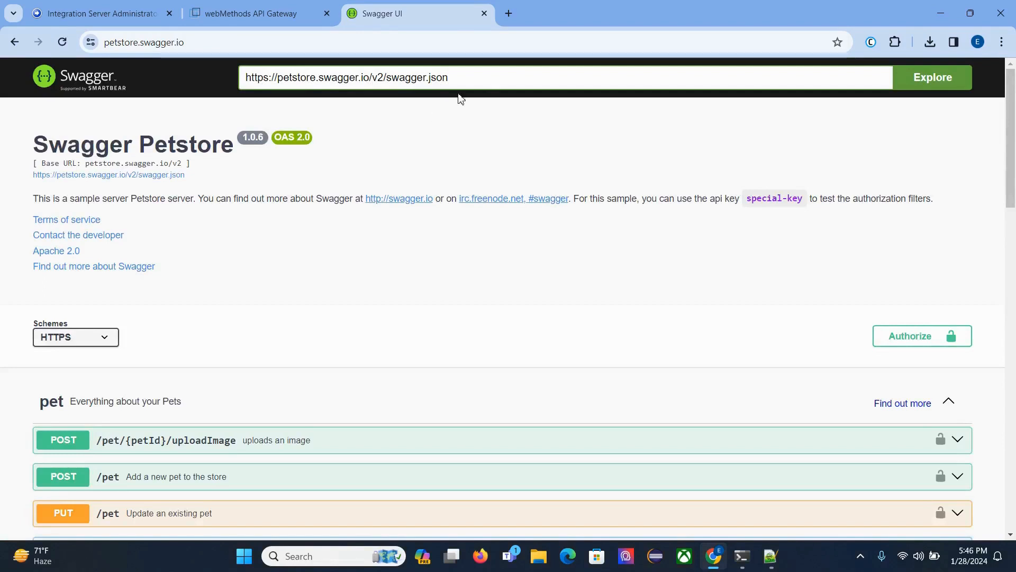
pyautogui.tripleClick(483, 77)
pyautogui.hotkey('ctrl', 'c')
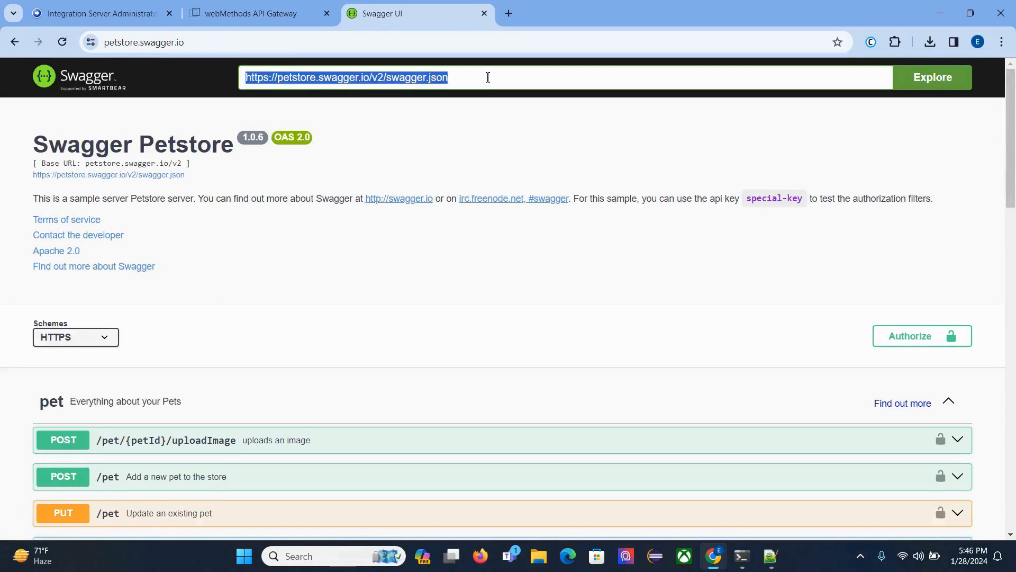
pyautogui.click(233, 13)
pyautogui.click(975, 140)
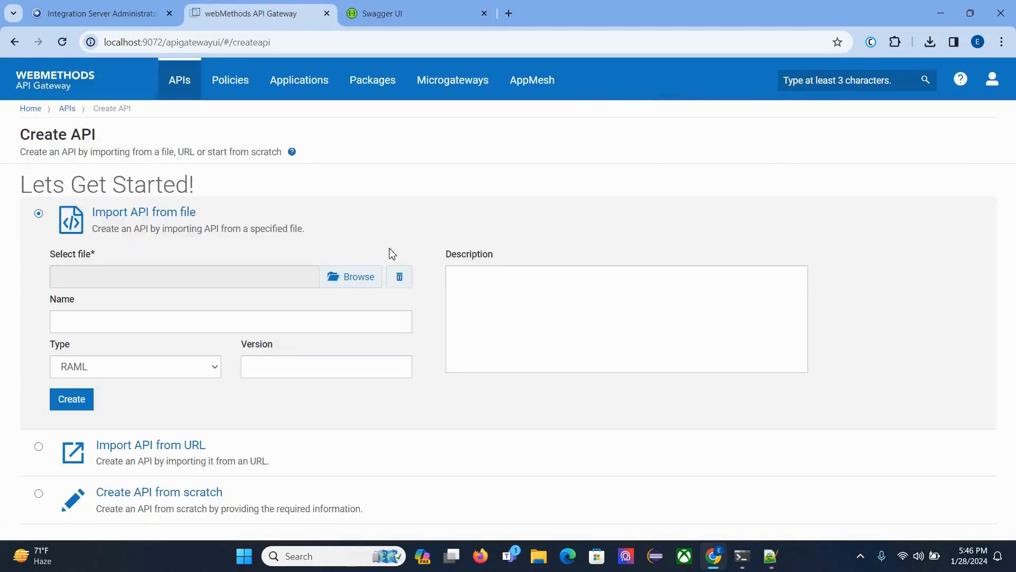
pyautogui.click(133, 452)
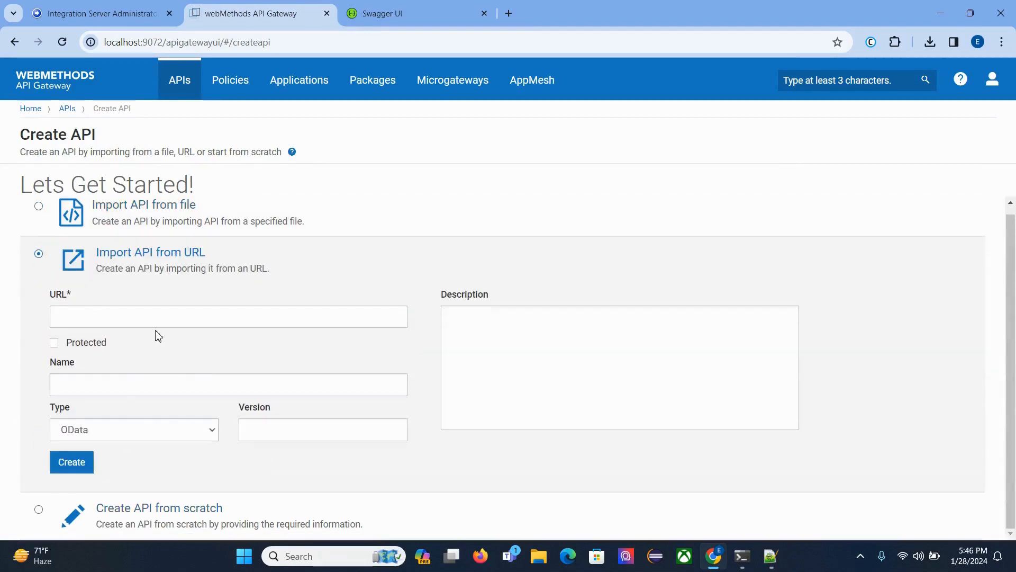
pyautogui.click(154, 321)
pyautogui.hotkey('ctrl', 'v')
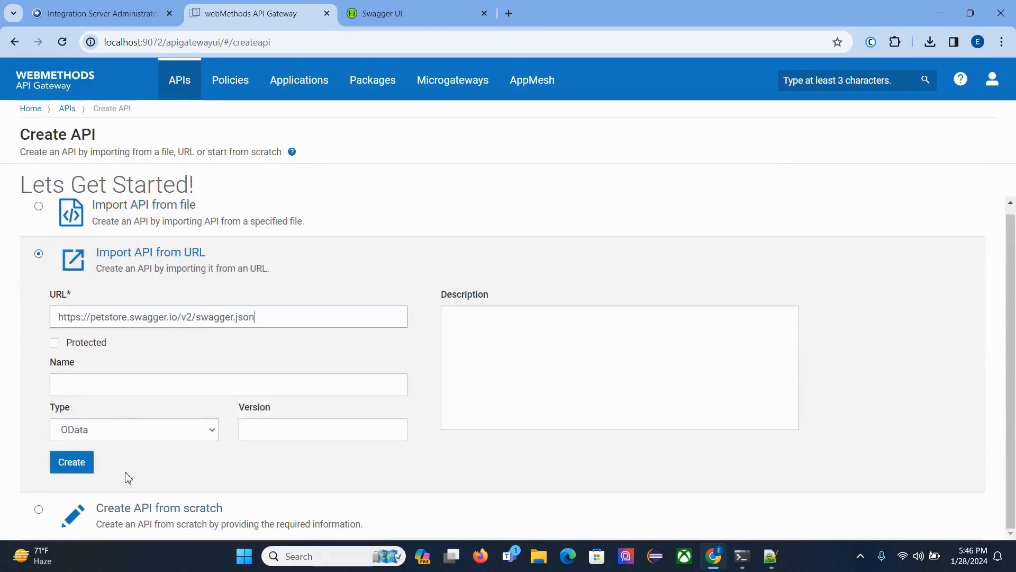
pyautogui.click(127, 437)
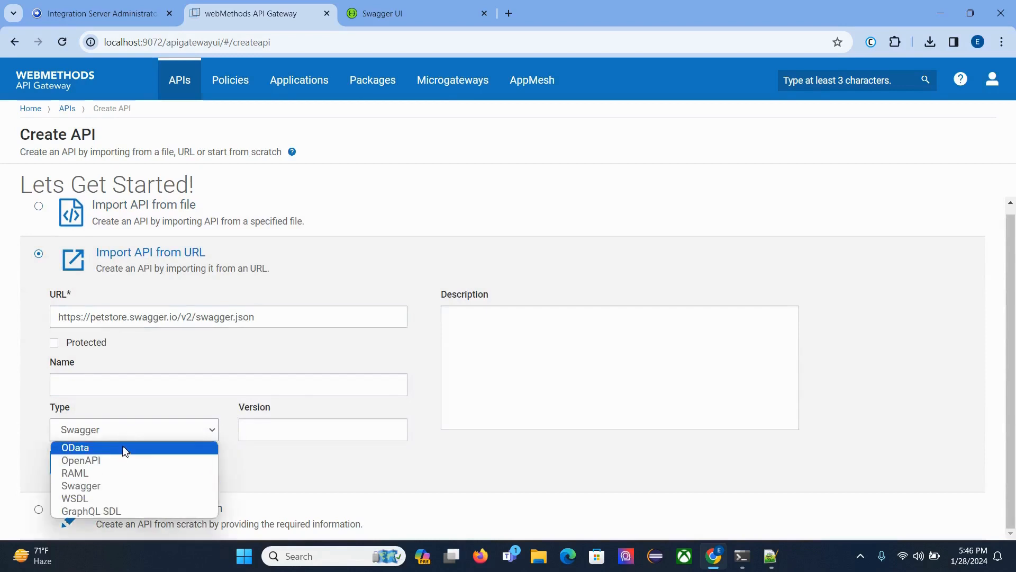
pyautogui.click(109, 486)
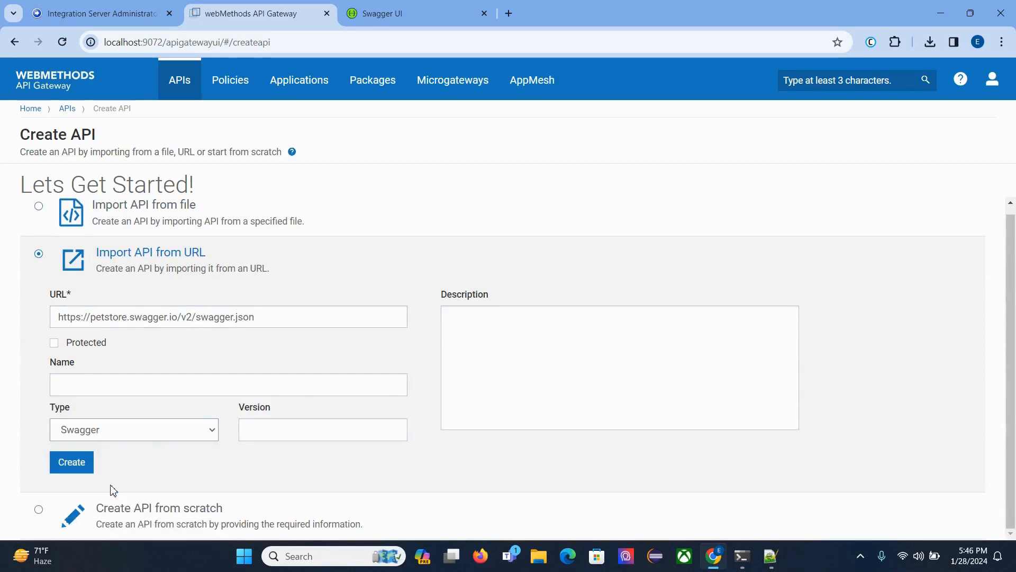
pyautogui.click(110, 395)
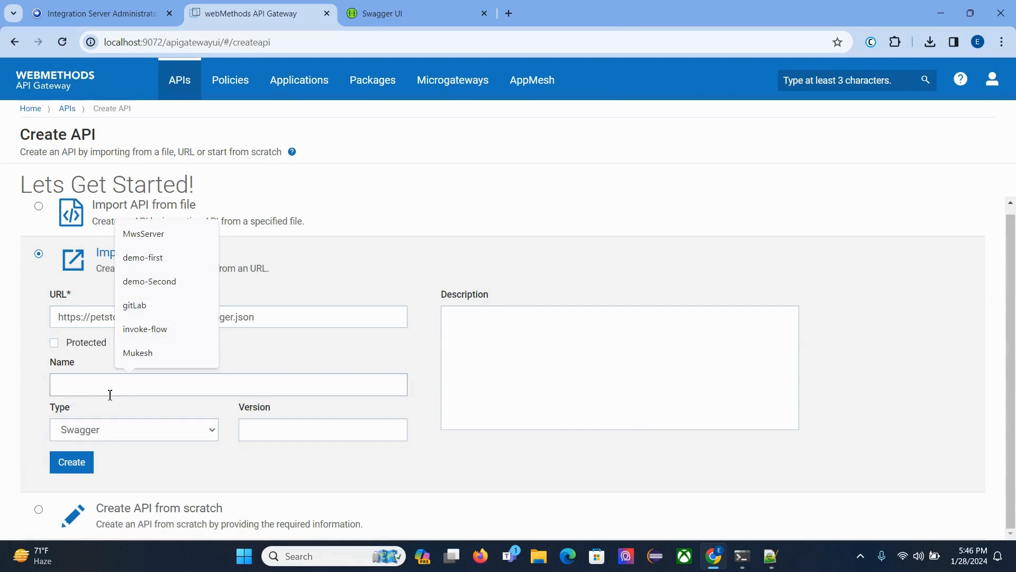
pyautogui.write('Petstore')
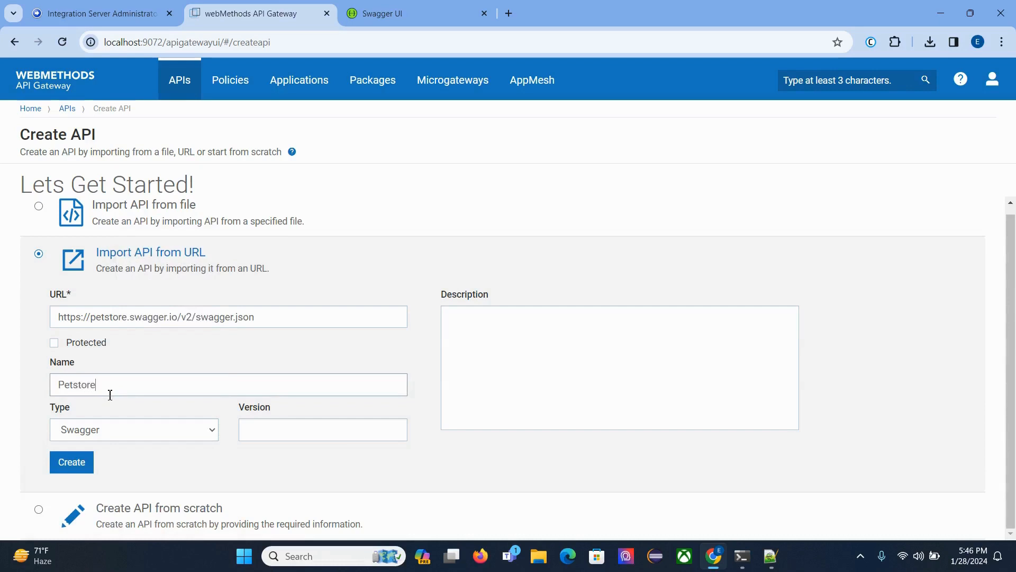
pyautogui.click(54, 343)
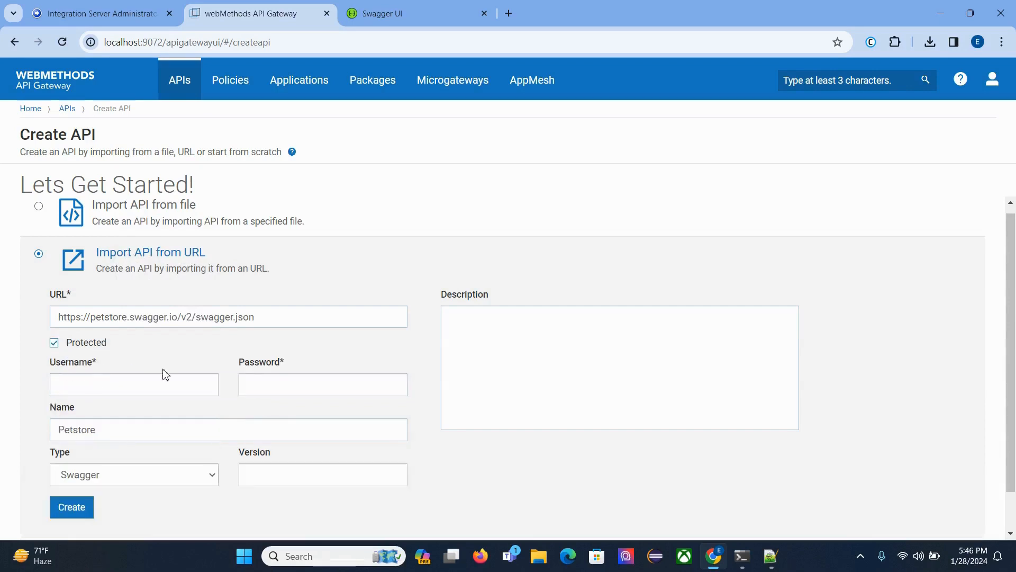
pyautogui.click(137, 387)
pyautogui.click(243, 385)
pyautogui.click(54, 343)
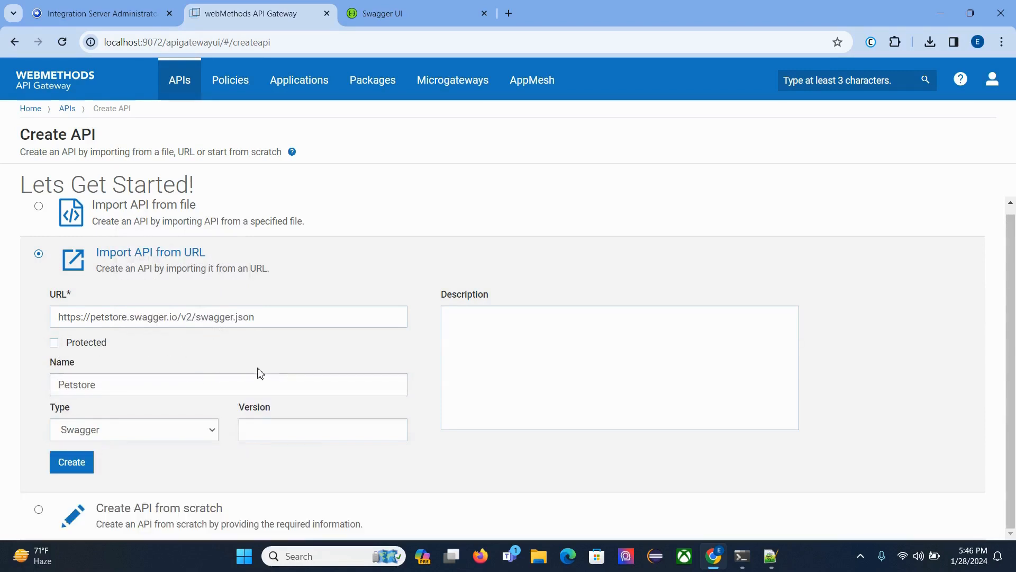
# Set the version to 1.0, enter the description "This API is imported using swagger.json" and create the API.
pyautogui.click(294, 430)
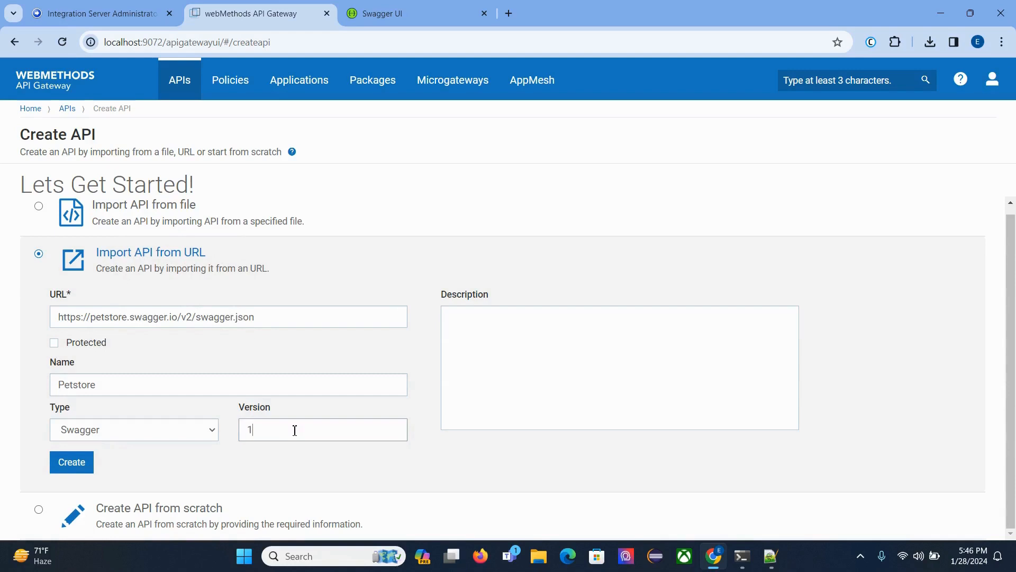
pyautogui.click(501, 381)
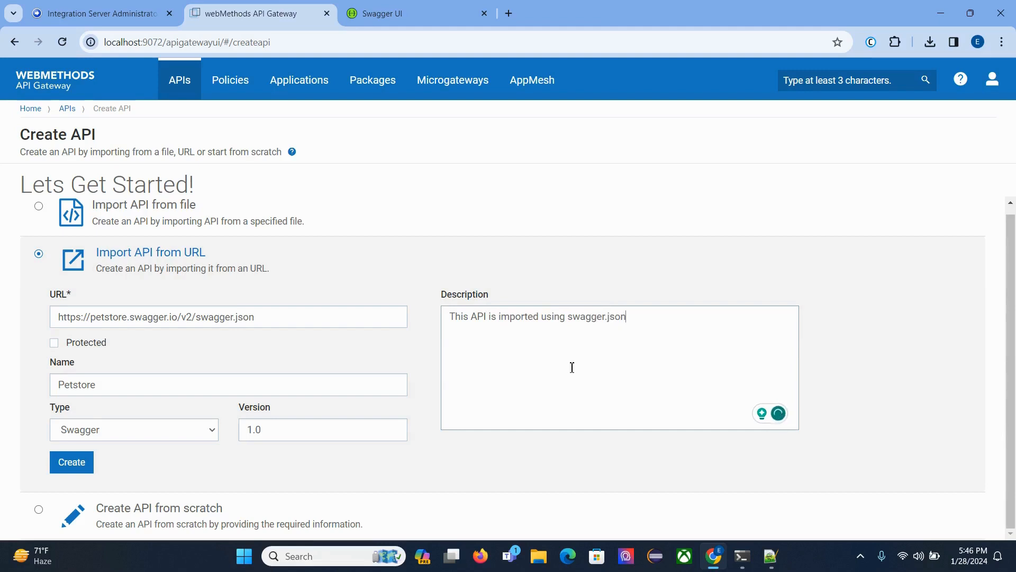
pyautogui.click(82, 467)
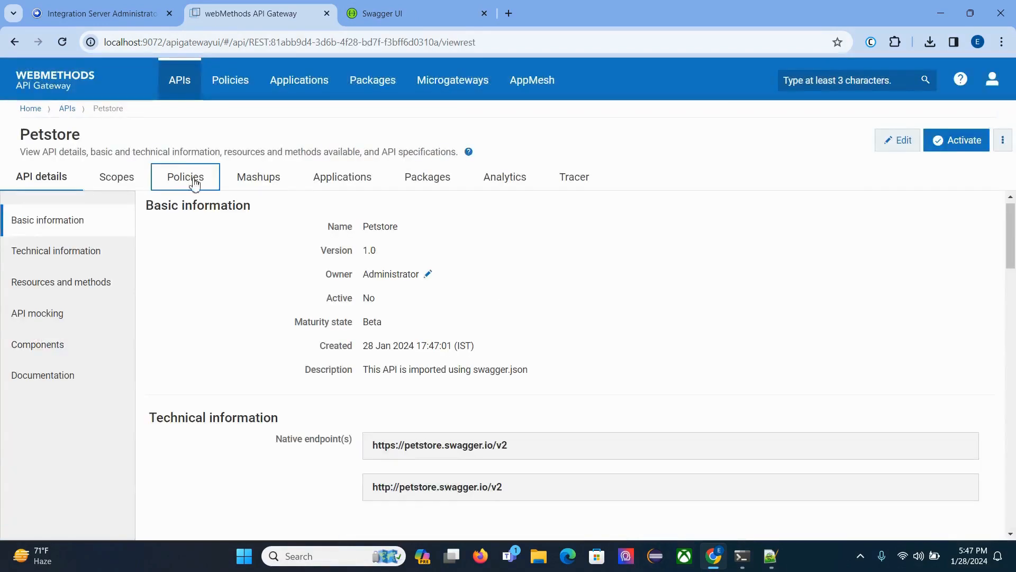
# Reopen Petstore from the Manage APIs list and examine the endpoint URI of its Straight Through Routing policy.
pyautogui.click(193, 89)
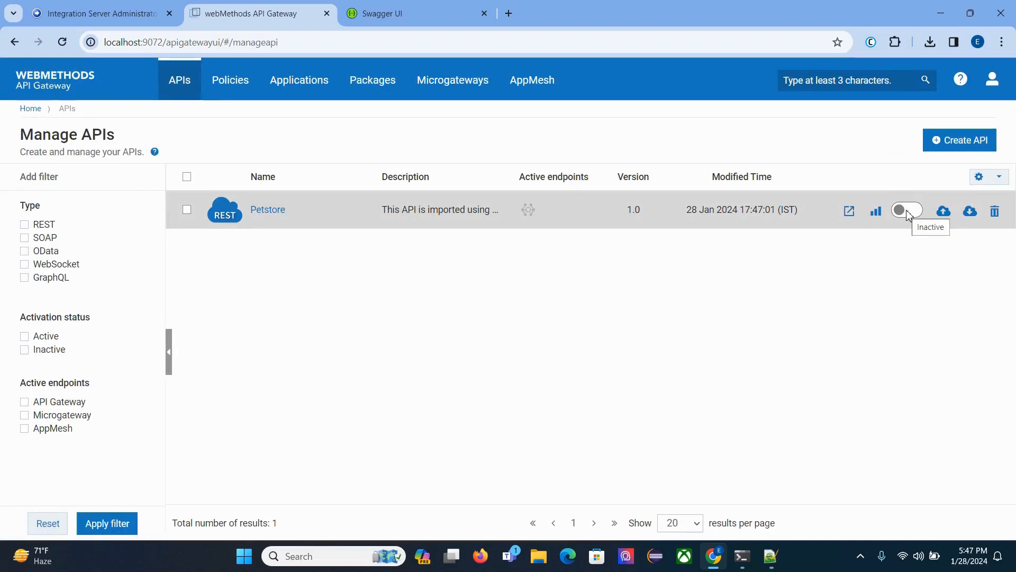
pyautogui.click(259, 211)
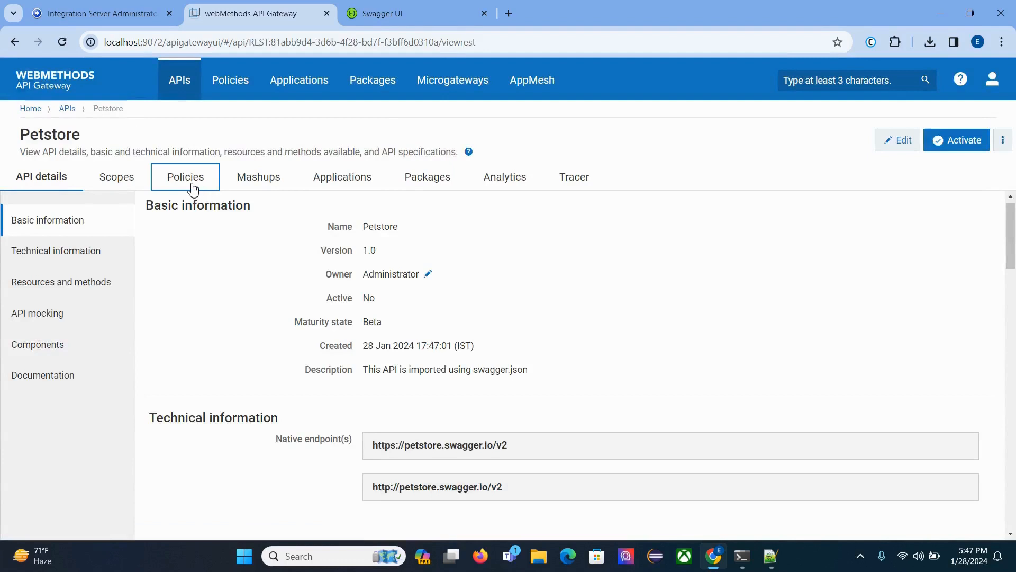
pyautogui.click(193, 189)
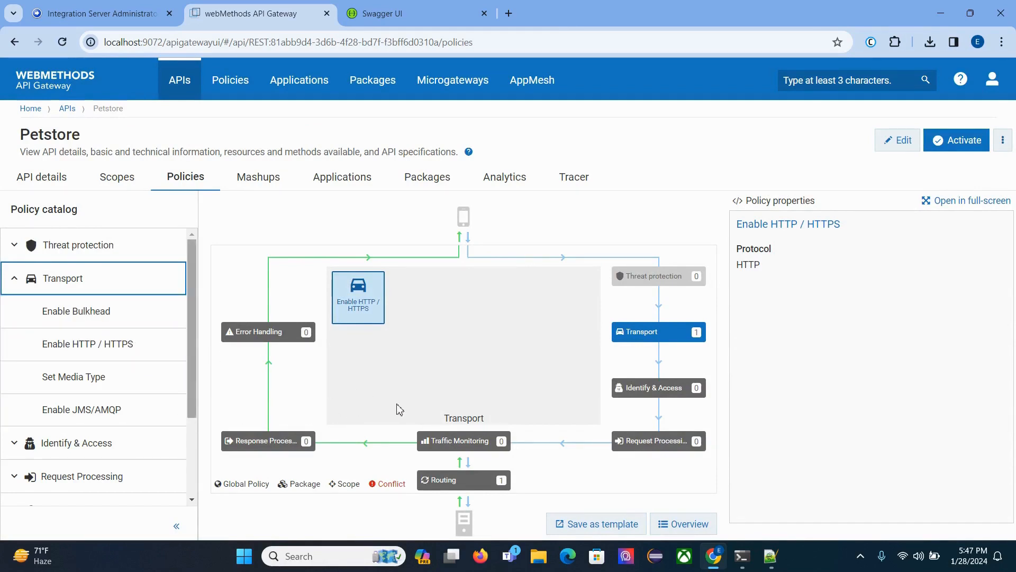
pyautogui.click(483, 483)
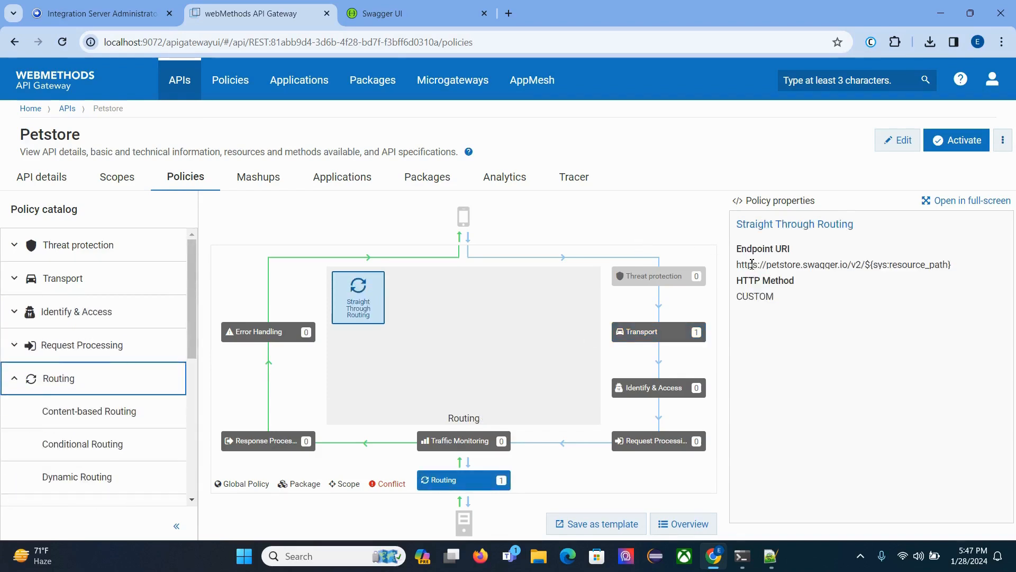
pyautogui.moveTo(740, 265); pyautogui.dragTo(957, 271)
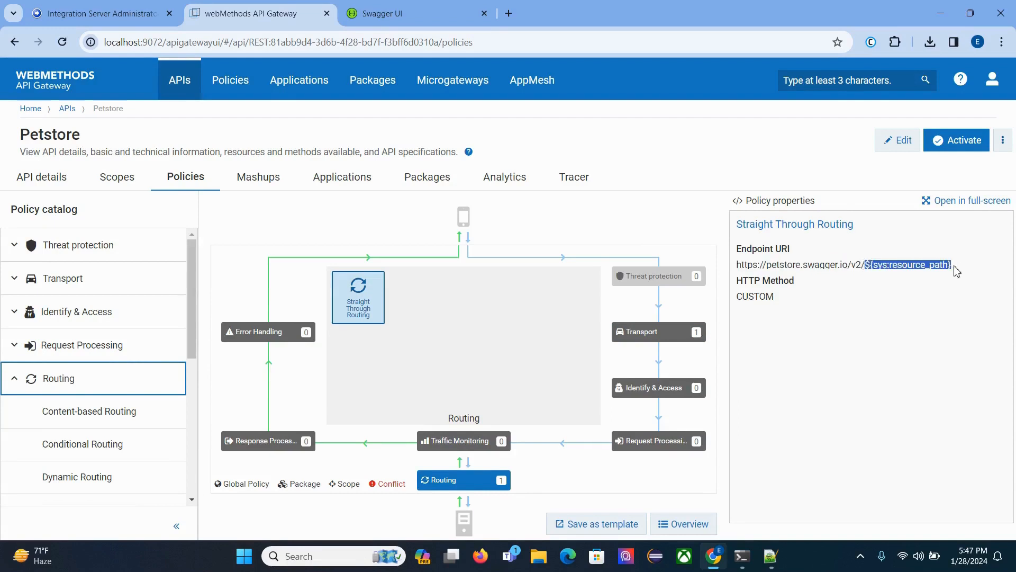
pyautogui.tripleClick(918, 270)
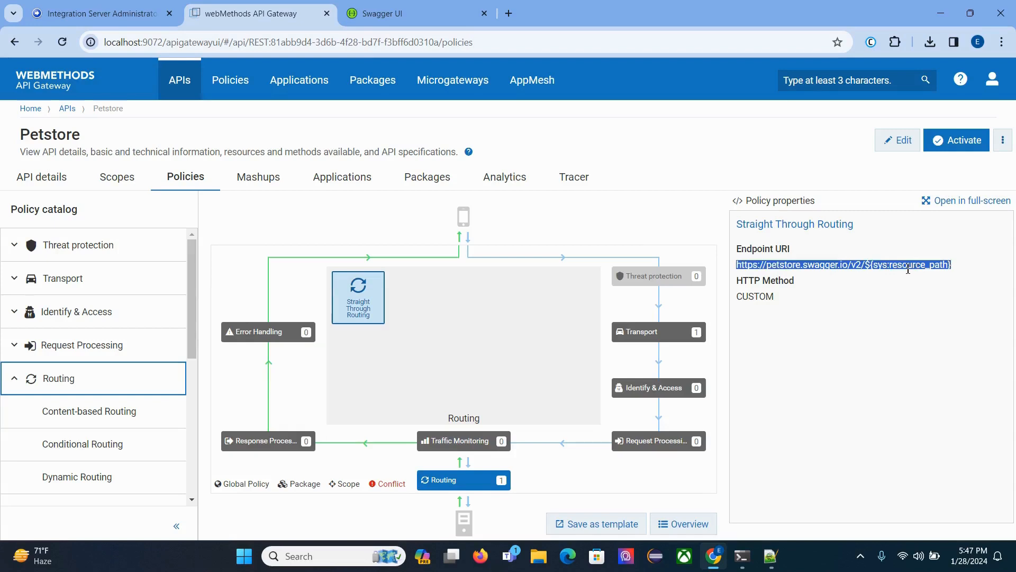
pyautogui.doubleClick(908, 270)
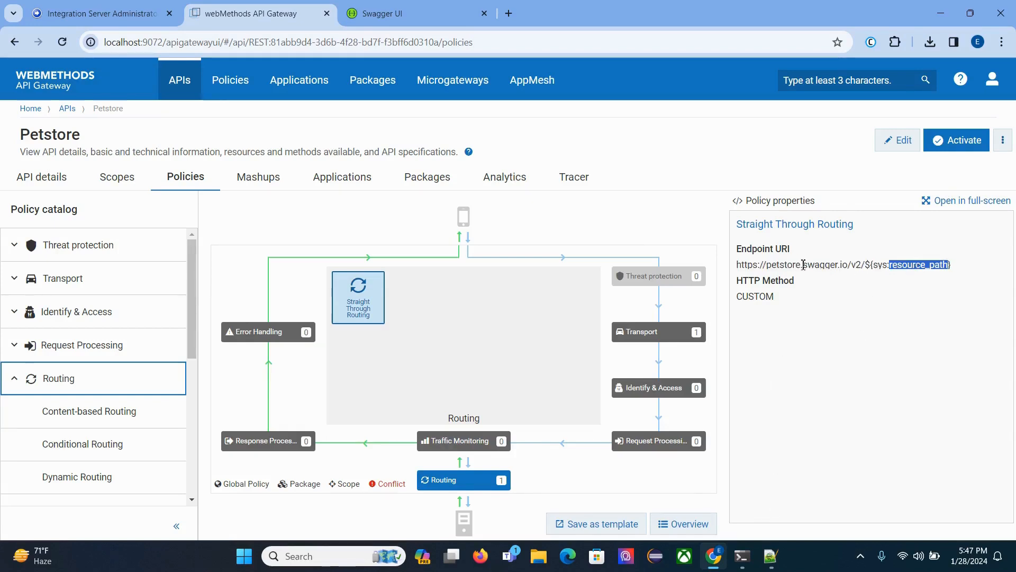
pyautogui.moveTo(866, 264); pyautogui.dragTo(985, 260)
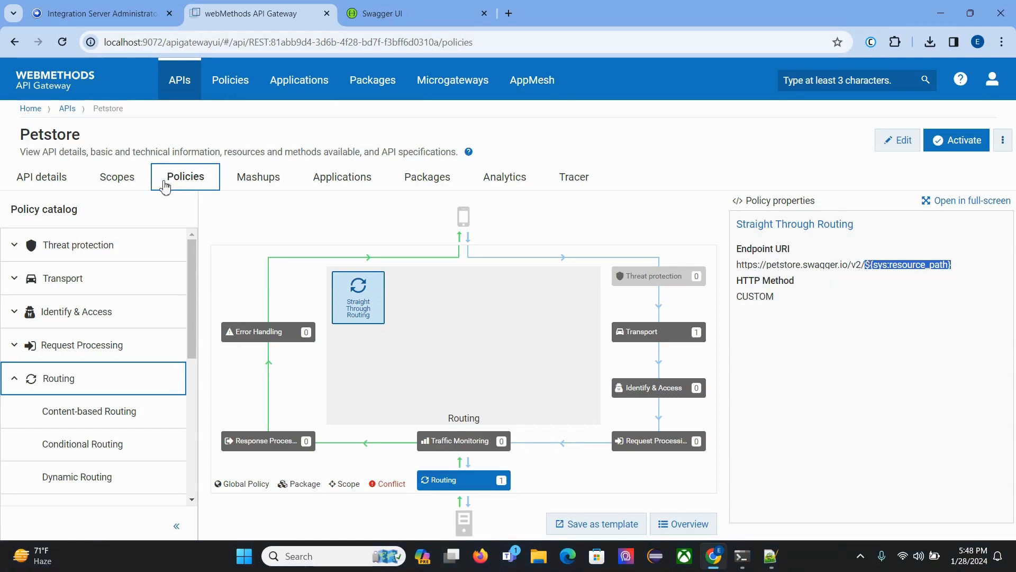
# Look through Petstore's scopes, mashups and technical information, and review its list of resources and methods.
pyautogui.click(119, 182)
pyautogui.click(258, 176)
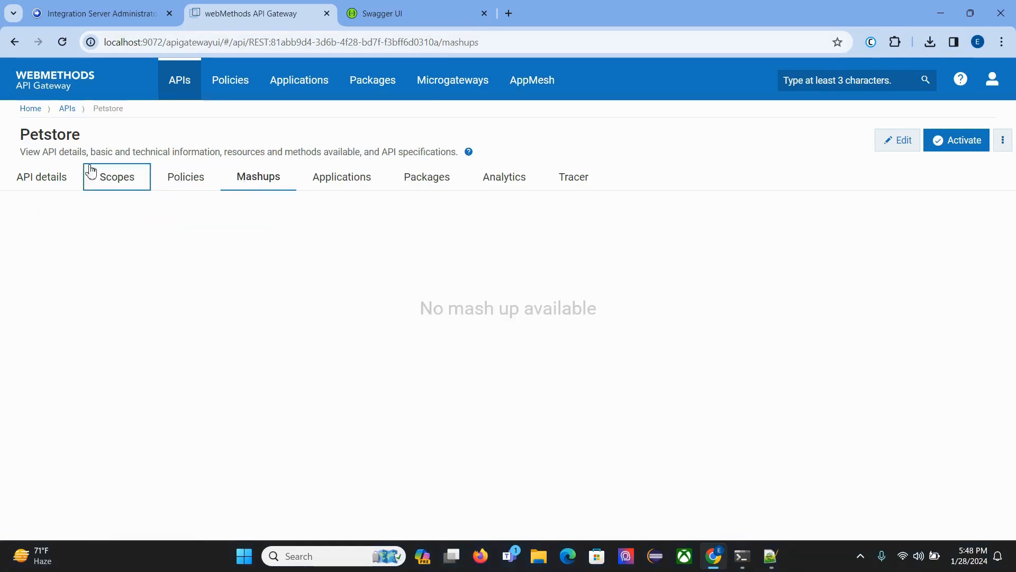
pyautogui.click(46, 176)
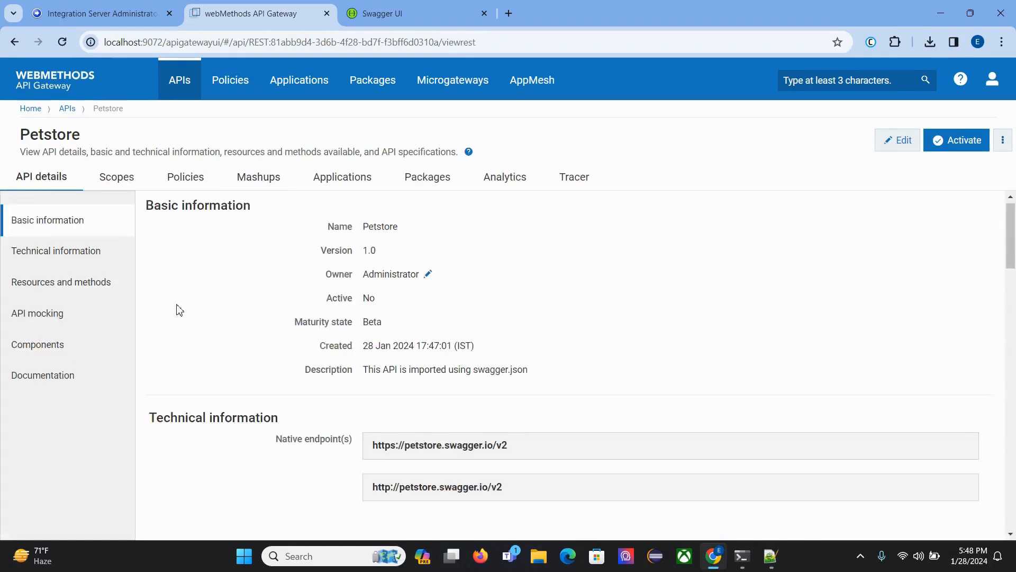
pyautogui.click(91, 260)
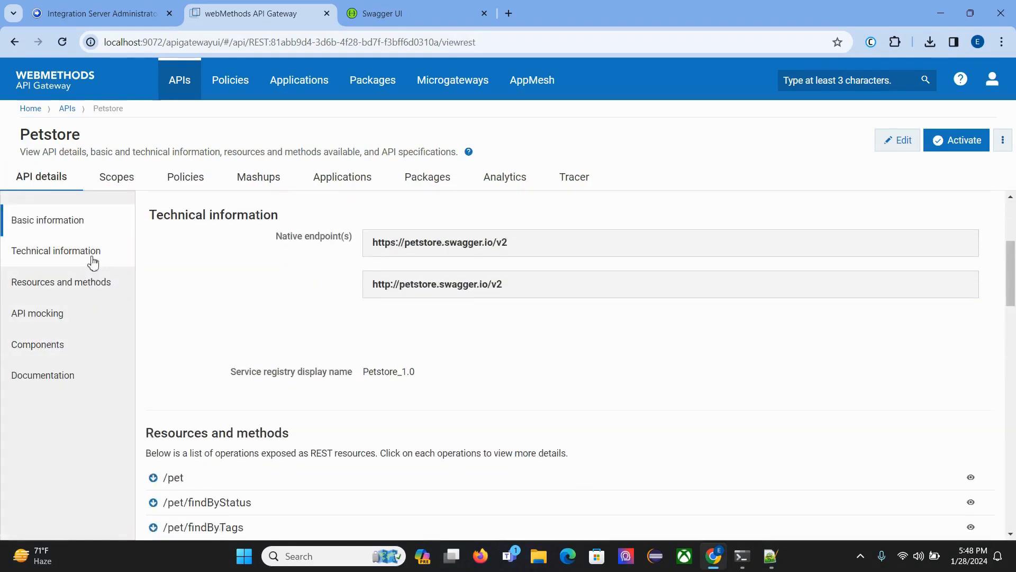
pyautogui.scroll(-2, 290, 370)
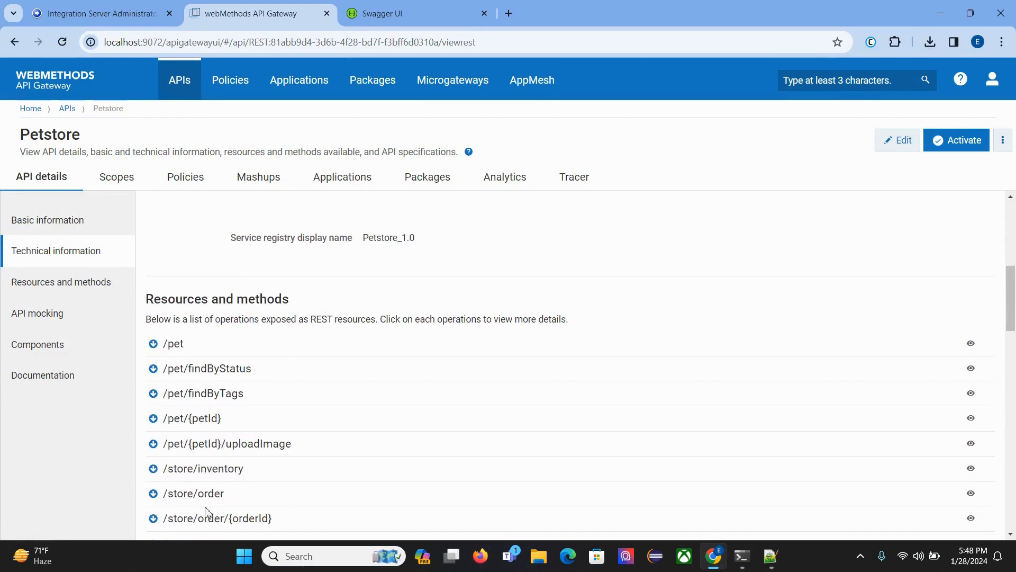
pyautogui.scroll(-4, 297, 329)
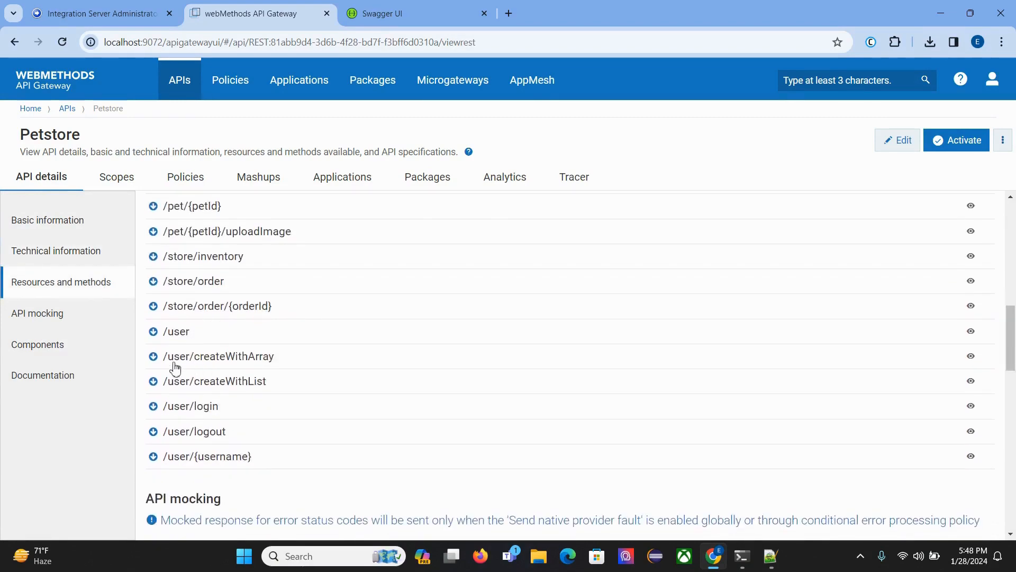
pyautogui.scroll(-4, 175, 365)
pyautogui.scroll(15, 175, 365)
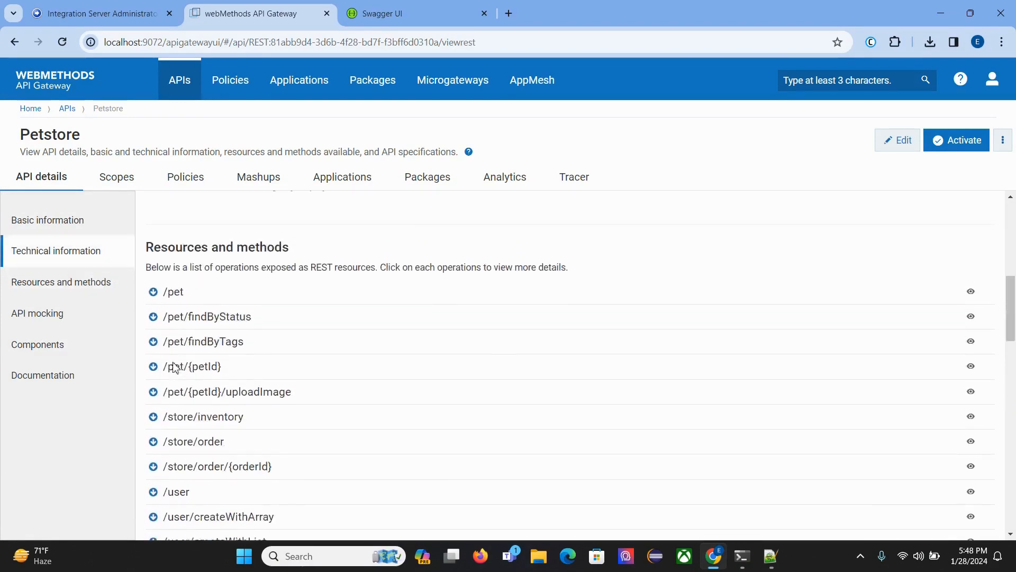
# Review the routing policy's endpoint URI again and view Petstore's Identify & Access policy stage.
pyautogui.click(195, 185)
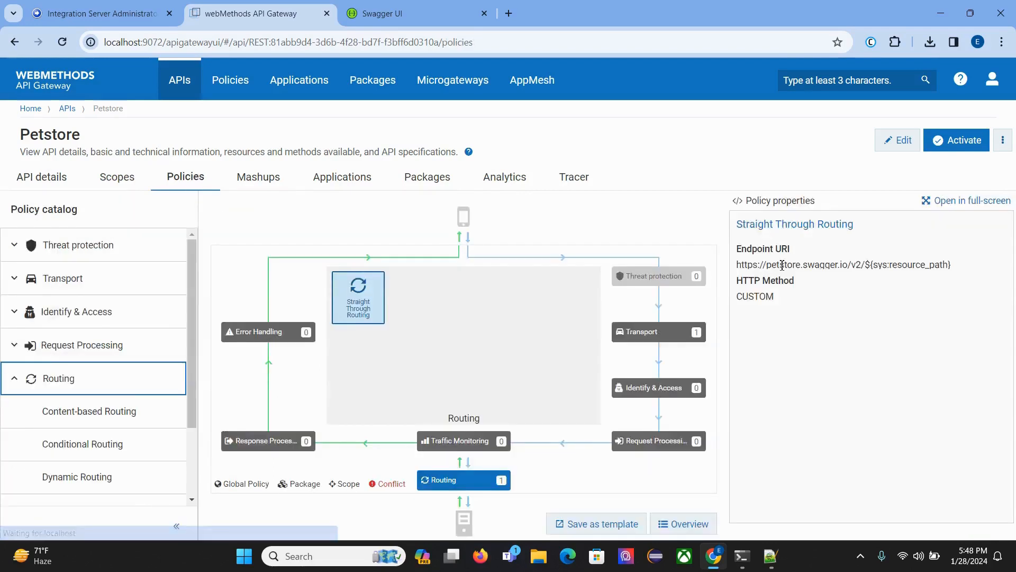
pyautogui.moveTo(739, 264); pyautogui.dragTo(970, 270)
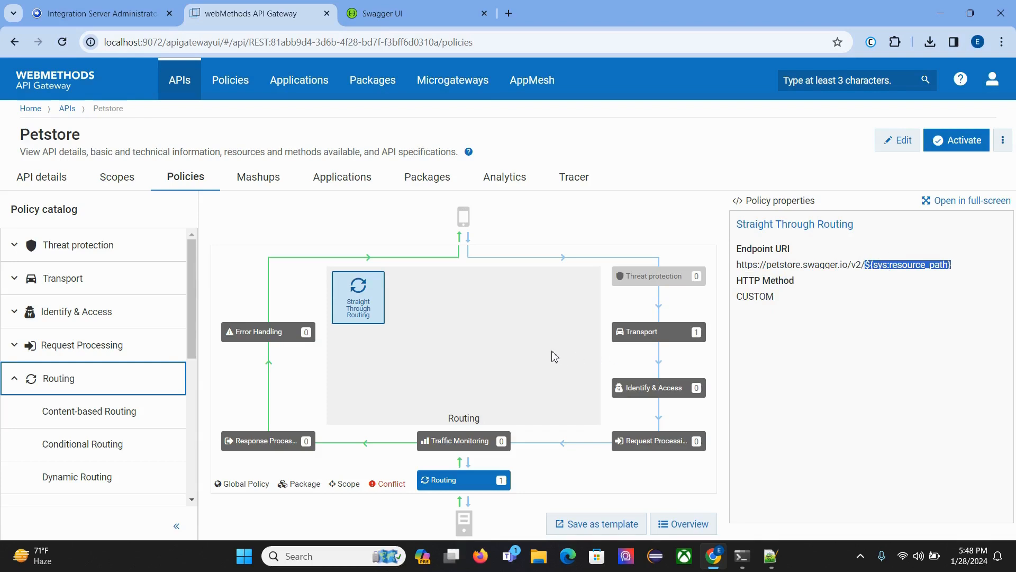
pyautogui.click(622, 390)
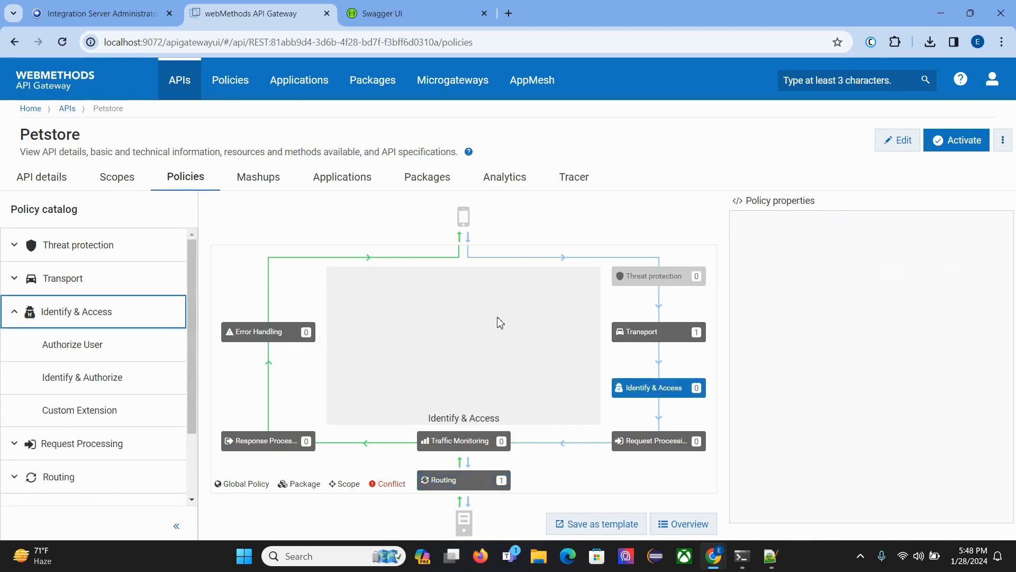
# Activate the Petstore API from its API details and highlight its default gateway endpoint under Technical information.
pyautogui.click(65, 186)
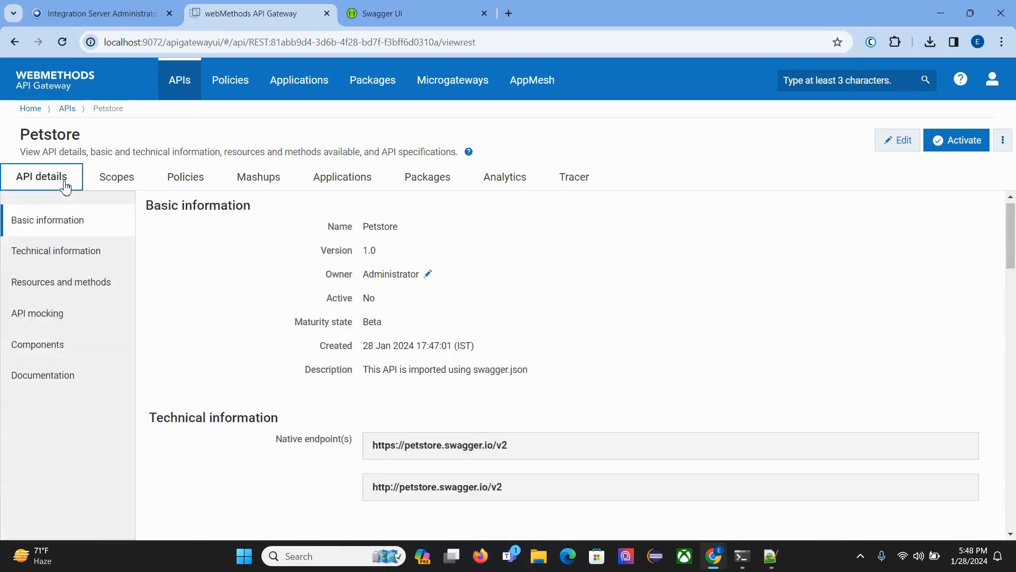
pyautogui.scroll(-1, 400, 321)
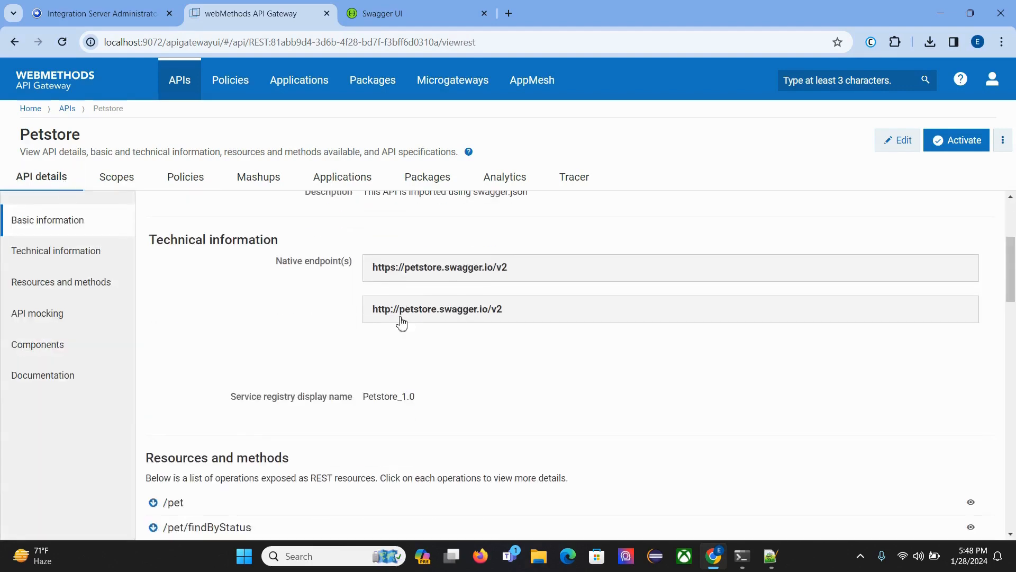
pyautogui.scroll(4, 522, 333)
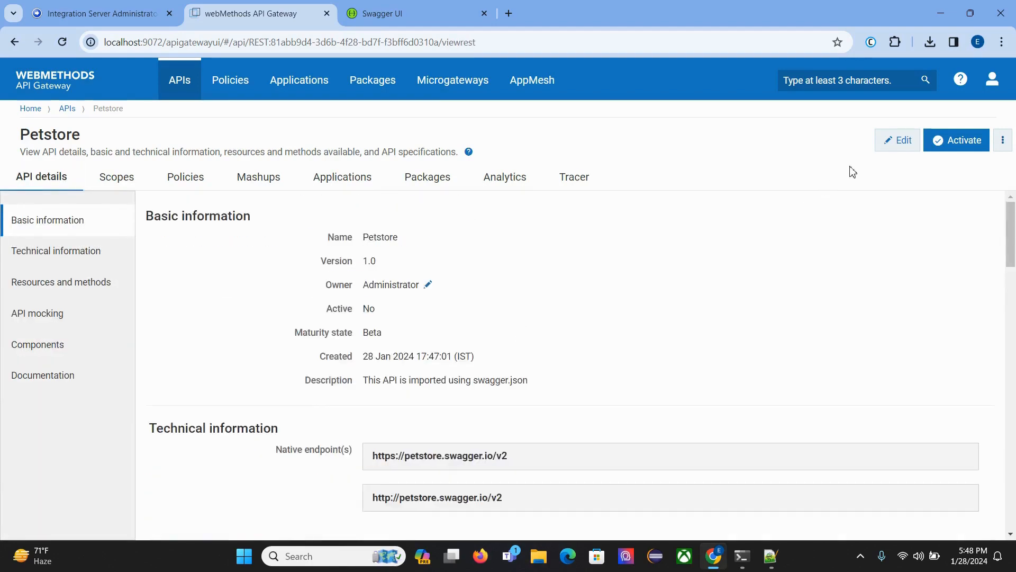
pyautogui.click(946, 148)
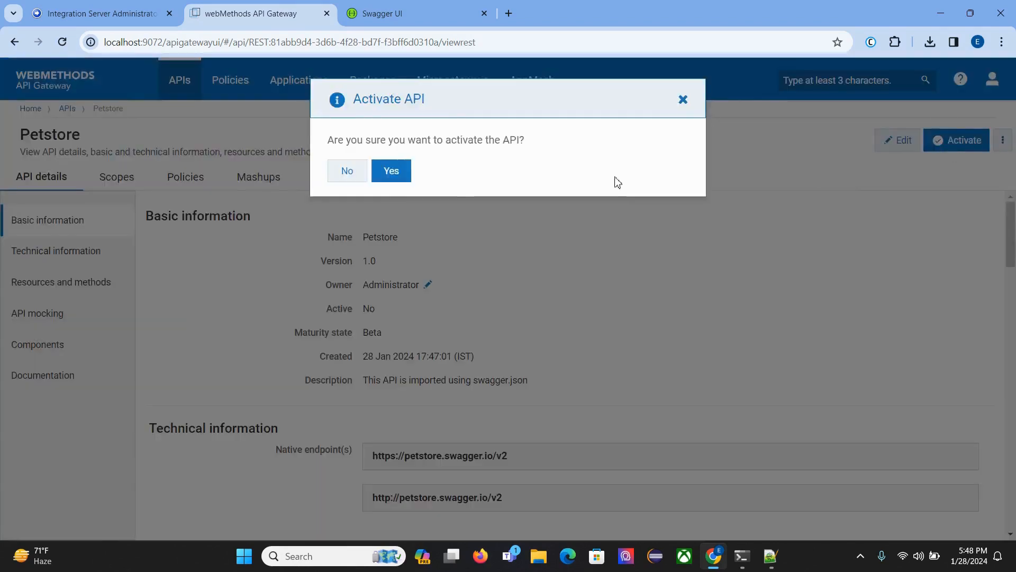
pyautogui.click(389, 171)
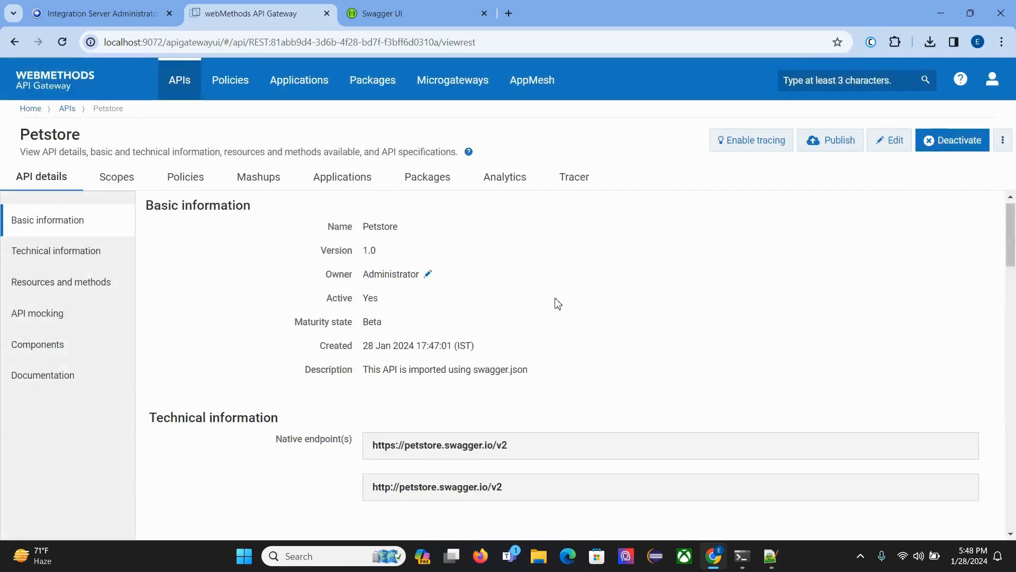
pyautogui.scroll(-3, 558, 304)
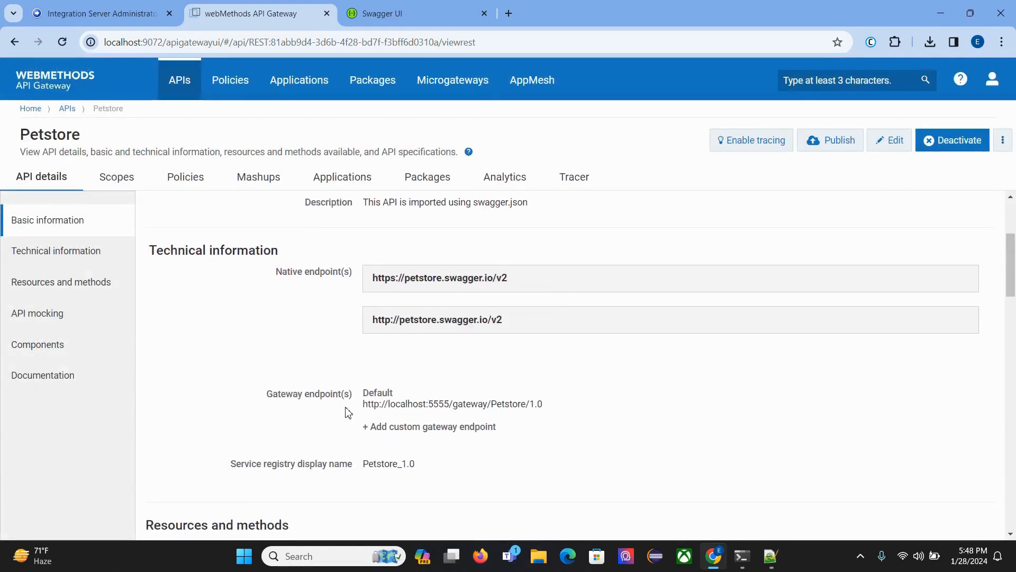
pyautogui.moveTo(357, 408); pyautogui.dragTo(562, 413)
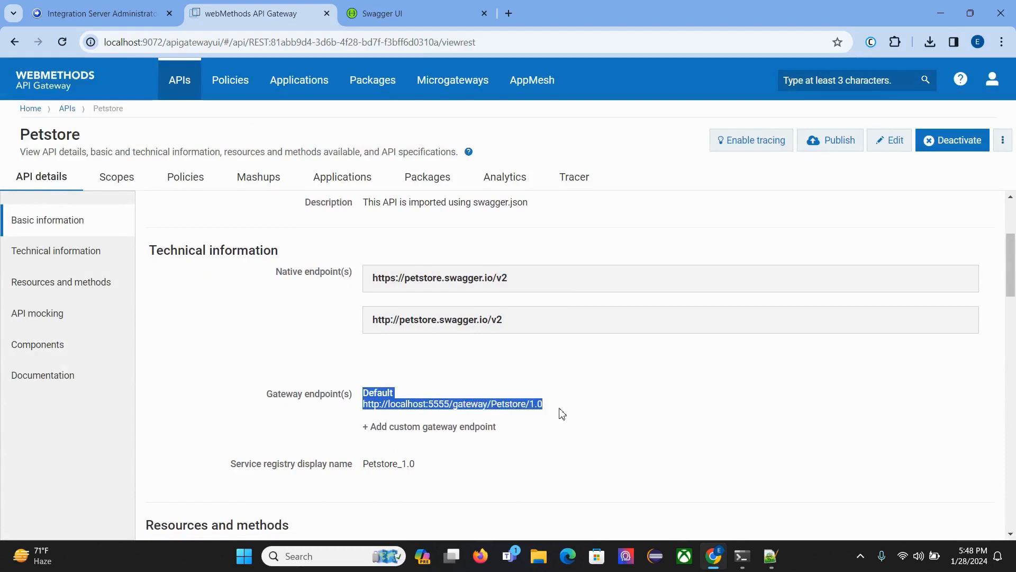
# Search Windows for Postman and launch it.
pyautogui.click(562, 414)
pyautogui.click(322, 559)
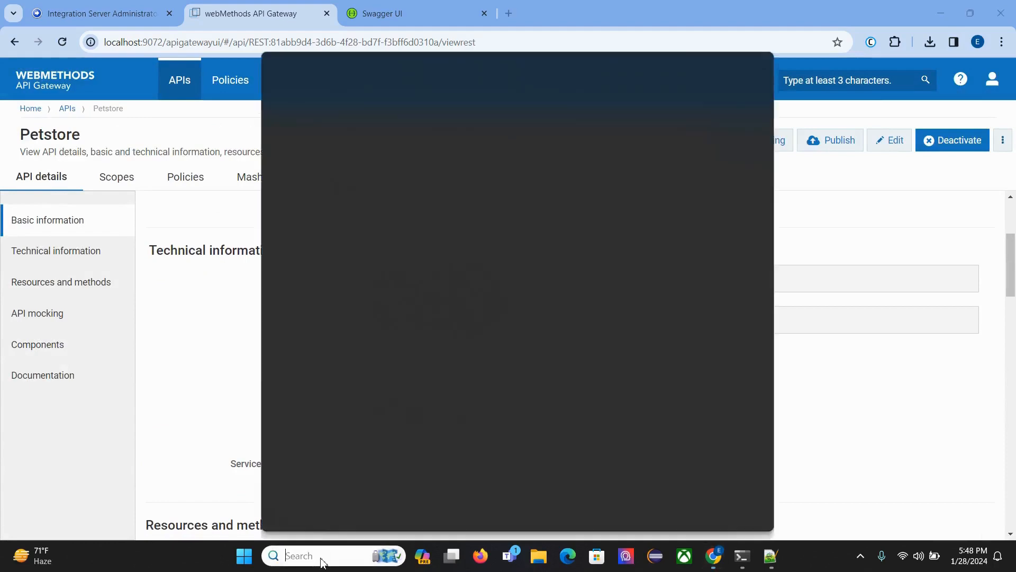
pyautogui.write('p')
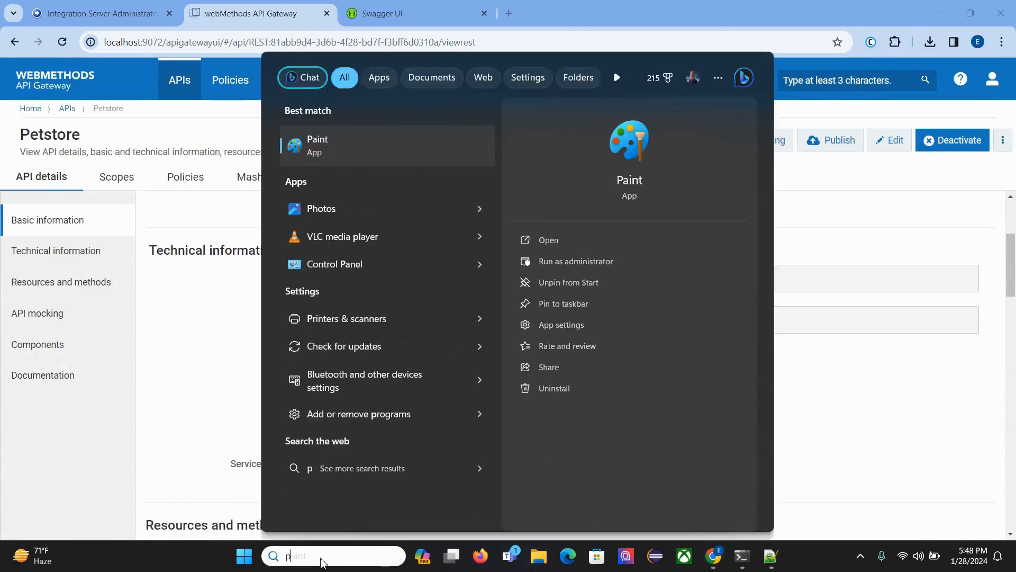
pyautogui.press('BackSpace')
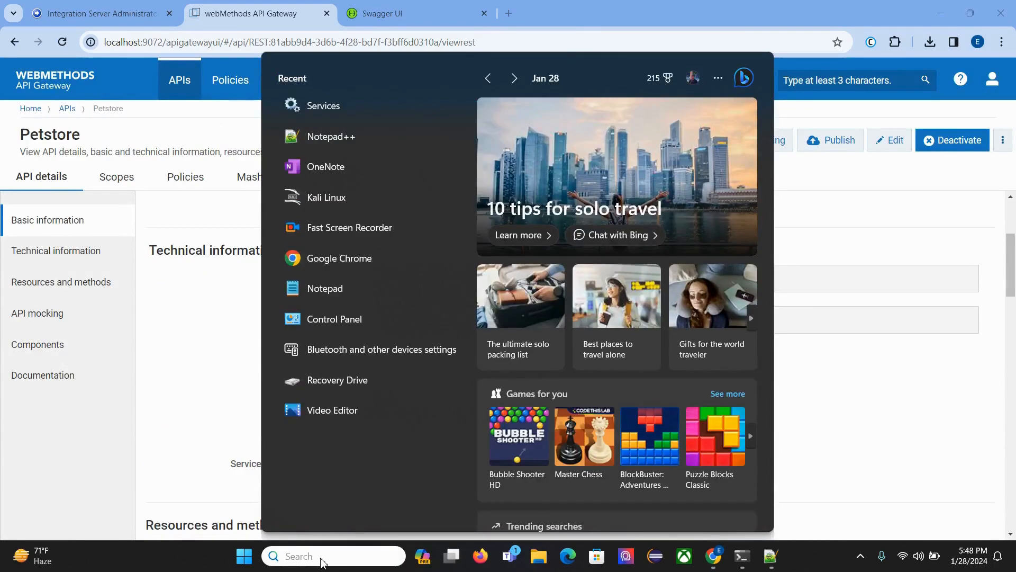
pyautogui.write('pos')
pyautogui.press('Escape')
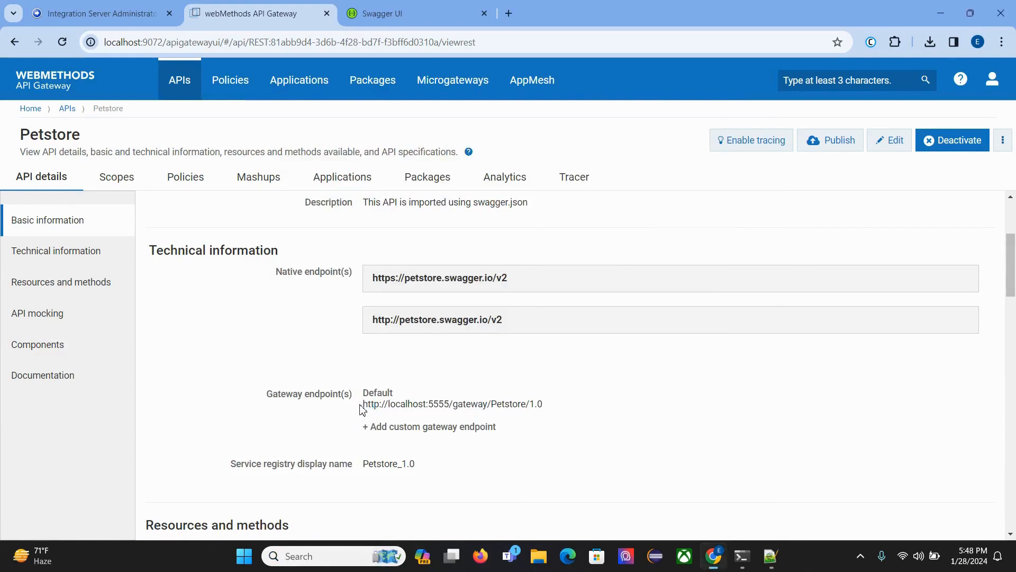
# Copy Petstore's default gateway endpoint and paste it as the URL of a new GET request in Postman.
pyautogui.moveTo(363, 405); pyautogui.dragTo(563, 407)
pyautogui.hotkey('ctrl', 'c')
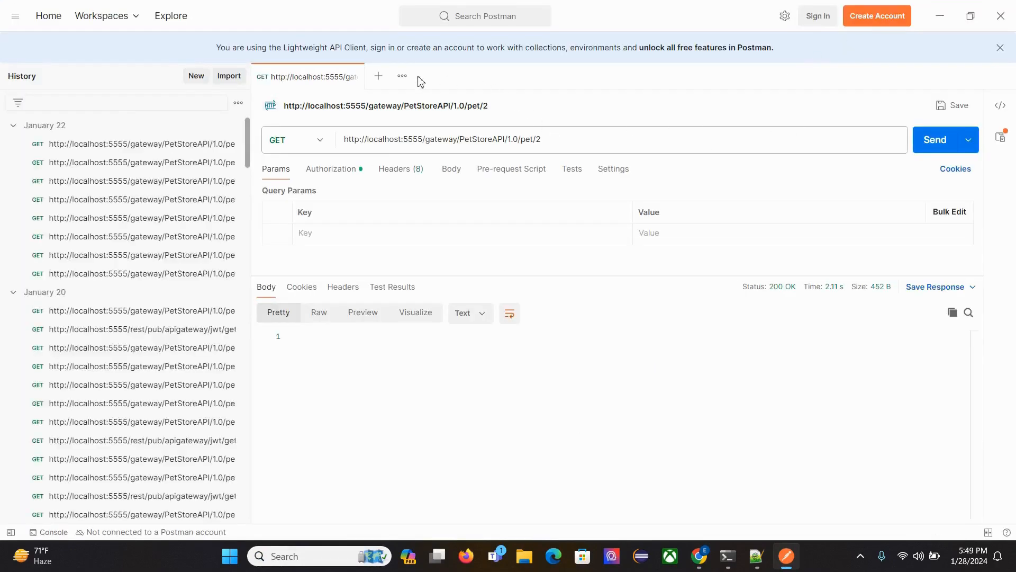
pyautogui.click(377, 80)
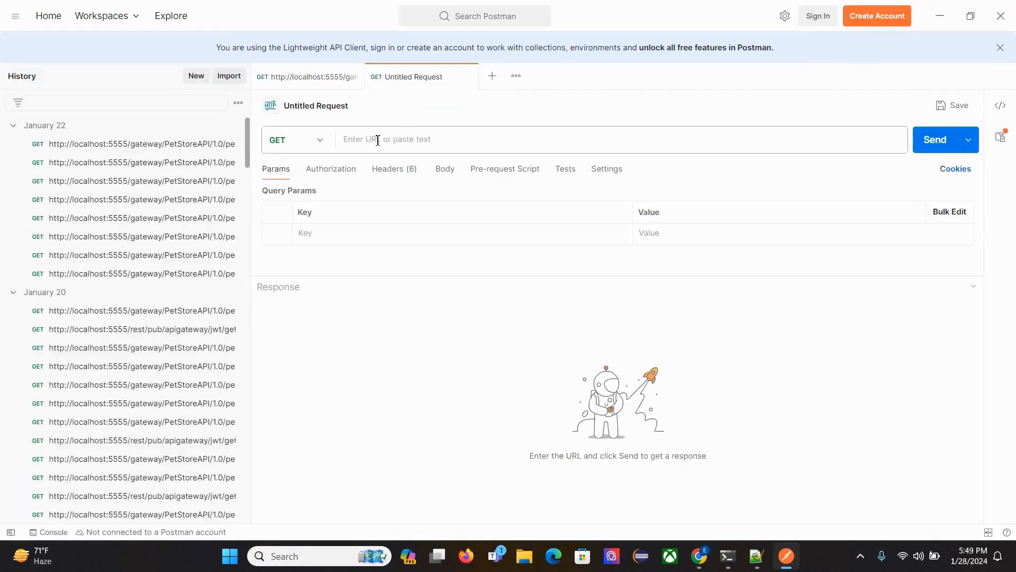
pyautogui.click(377, 140)
pyautogui.hotkey('ctrl', 'v')
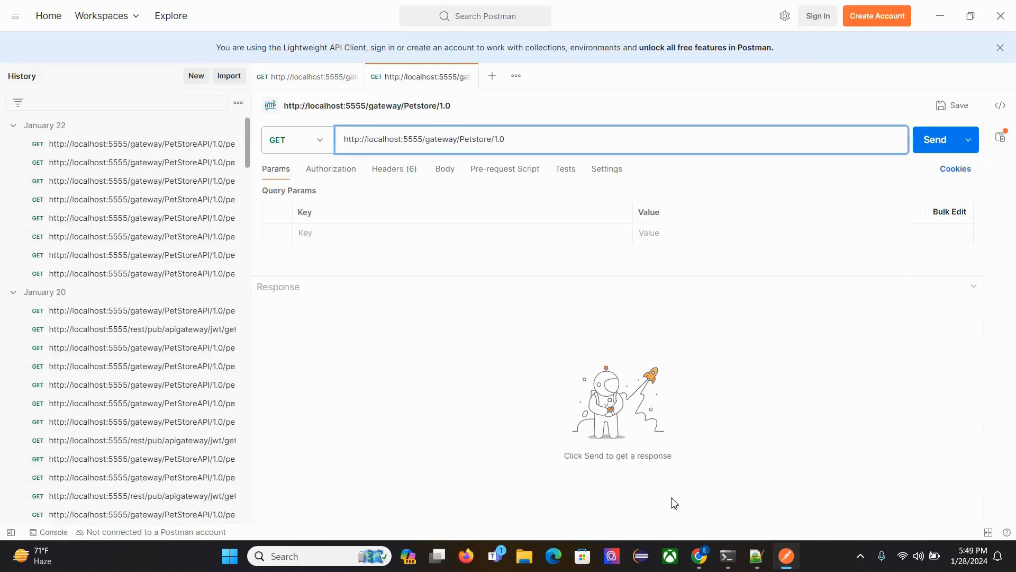
# Switch to API Gateway, expand Petstore's /pet/{petId} resource and copy the pet/{petId} path of its GET method.
pyautogui.click(699, 555)
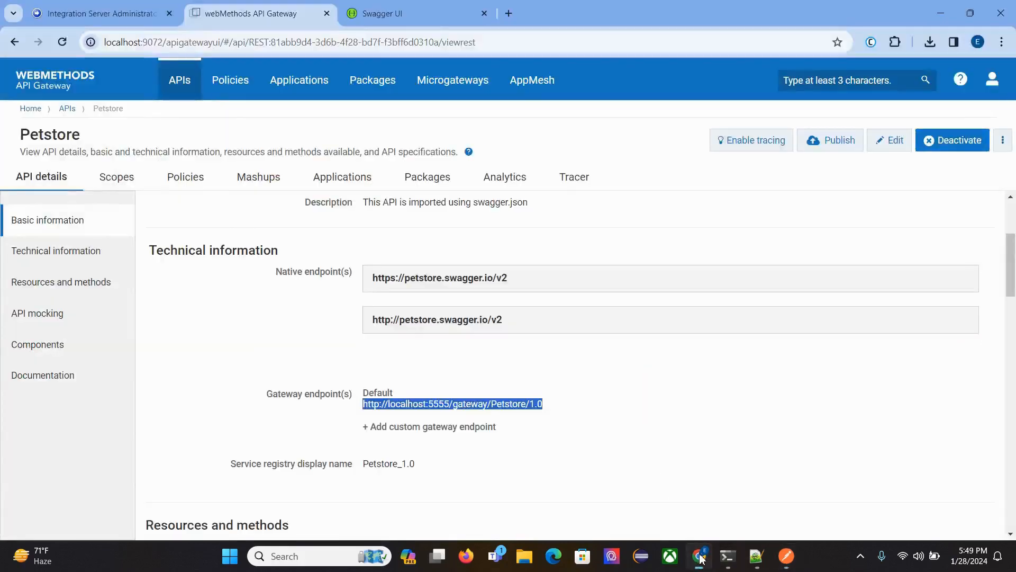
pyautogui.scroll(-5, 297, 297)
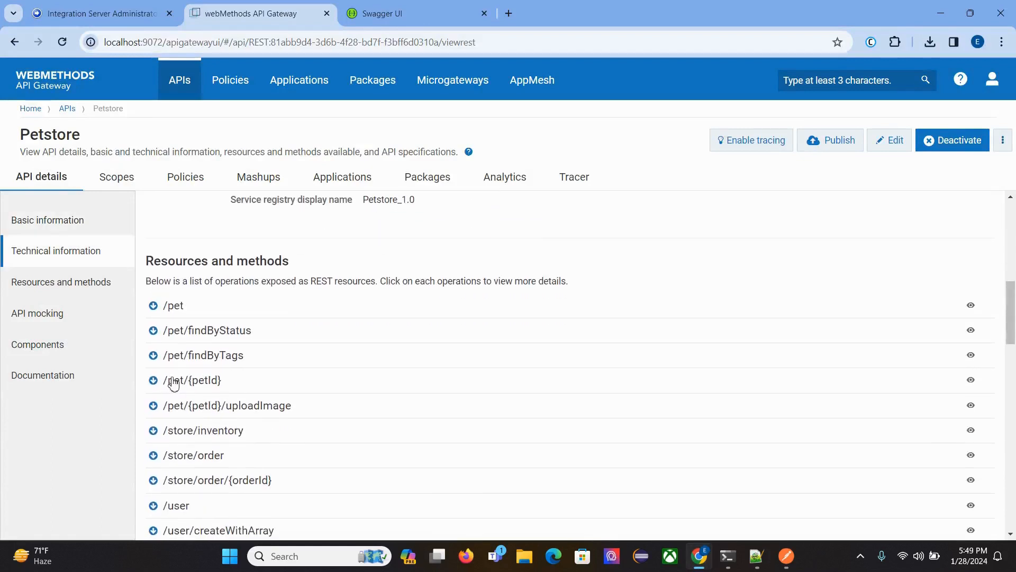
pyautogui.click(174, 382)
pyautogui.scroll(-2, 270, 397)
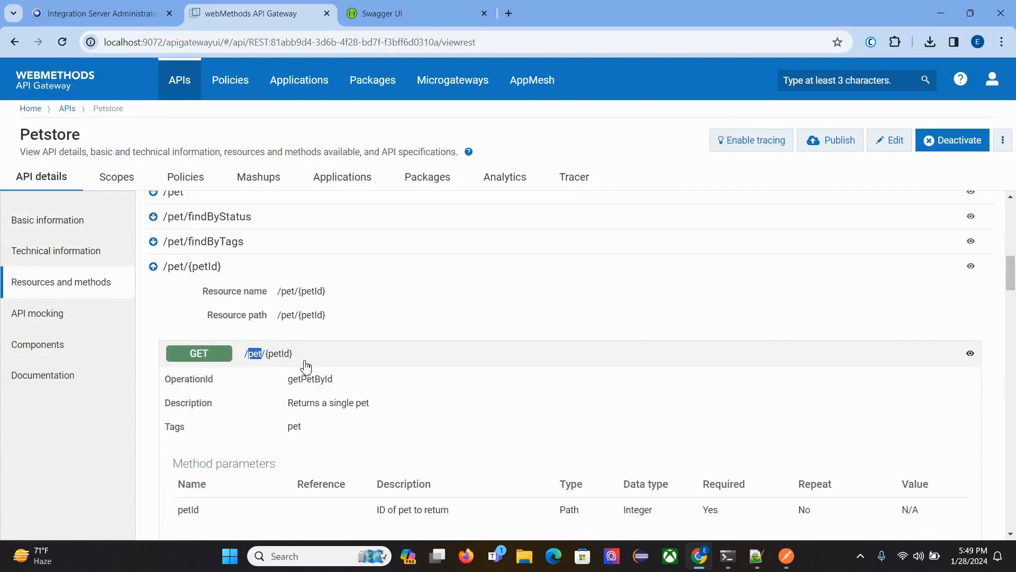
pyautogui.click(260, 363)
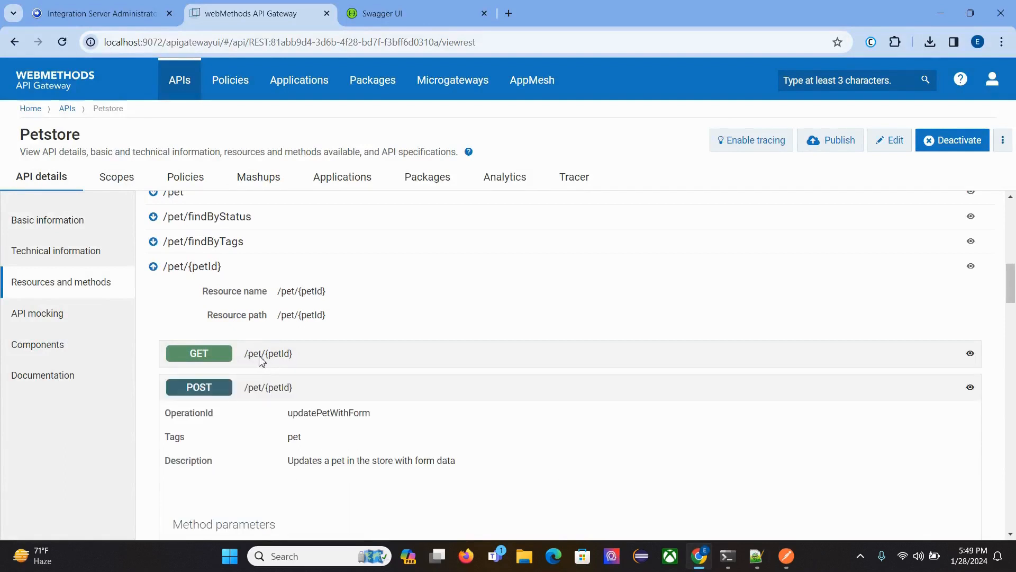
pyautogui.moveTo(248, 354); pyautogui.dragTo(306, 359)
pyautogui.hotkey('ctrl', 'c')
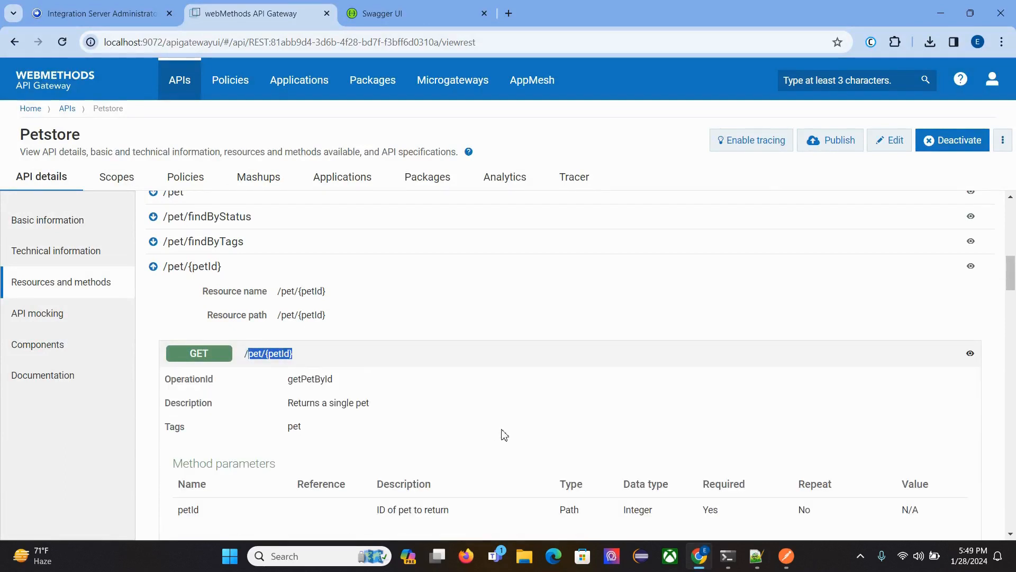
pyautogui.click(786, 555)
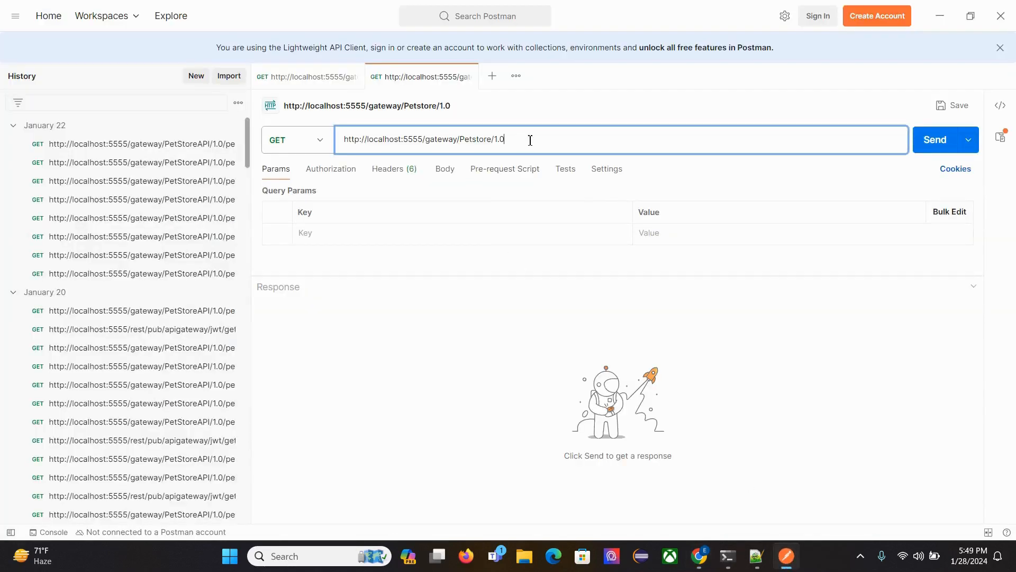
pyautogui.hotkey('ctrl', 'v')
pyautogui.press('BackSpace')
pyautogui.press('BackSpace')
pyautogui.press('BackSpace')
pyautogui.press('BackSpace')
pyautogui.click(327, 173)
pyautogui.click(451, 178)
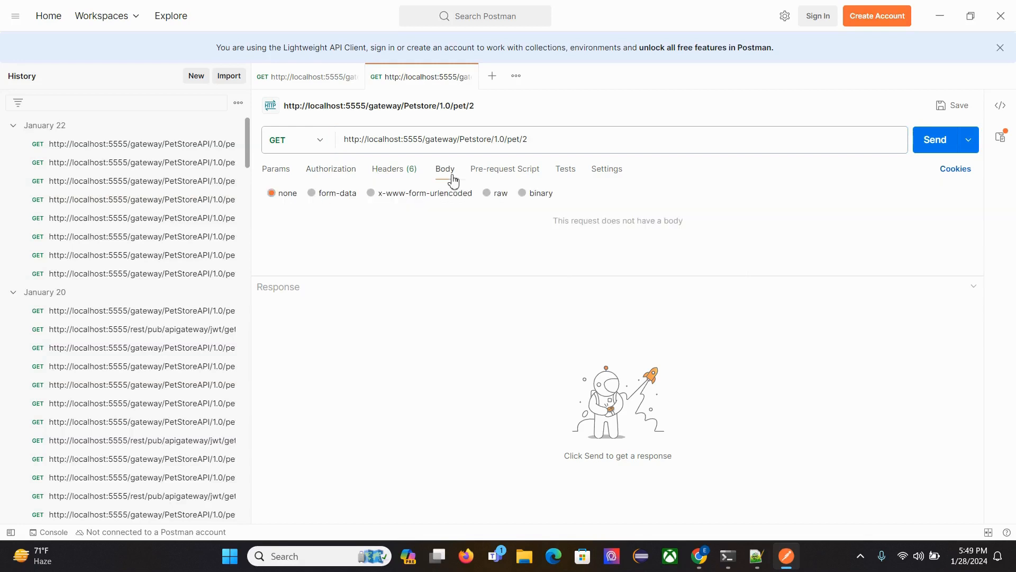
# Send the GET request and look through the JSON response body.
pyautogui.click(943, 149)
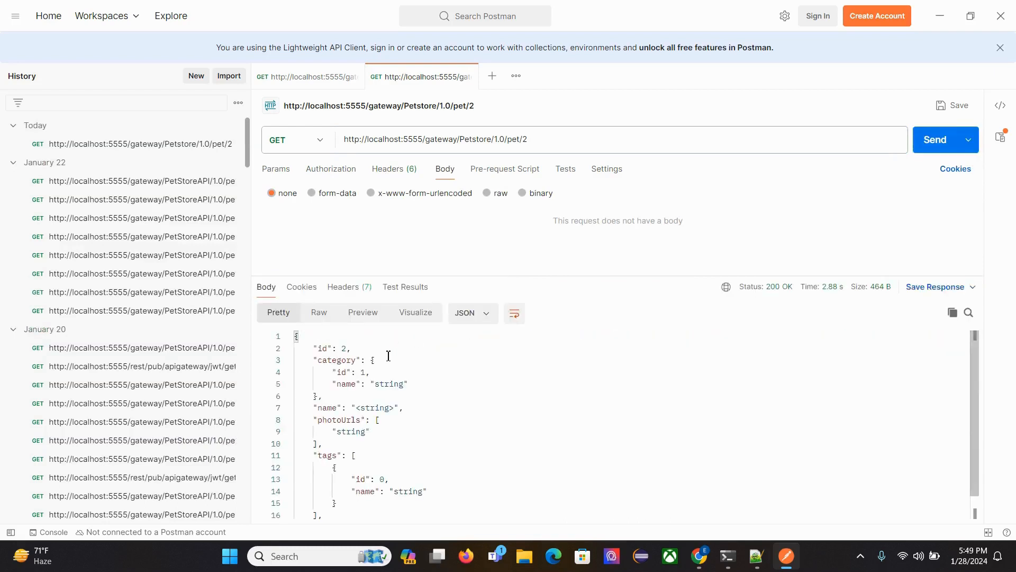
pyautogui.moveTo(305, 344); pyautogui.dragTo(387, 502)
pyautogui.scroll(1, 536, 485)
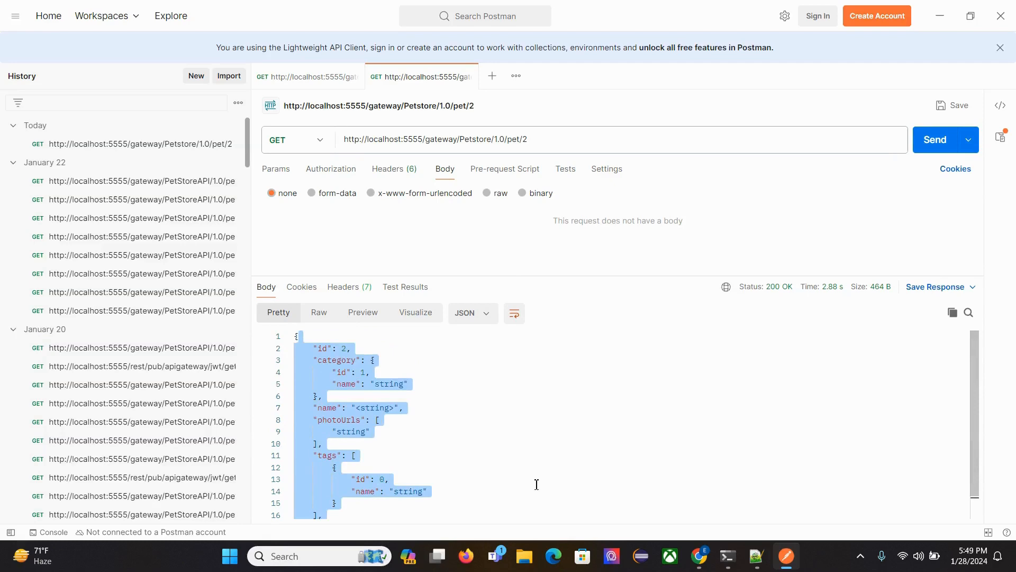
pyautogui.click(452, 449)
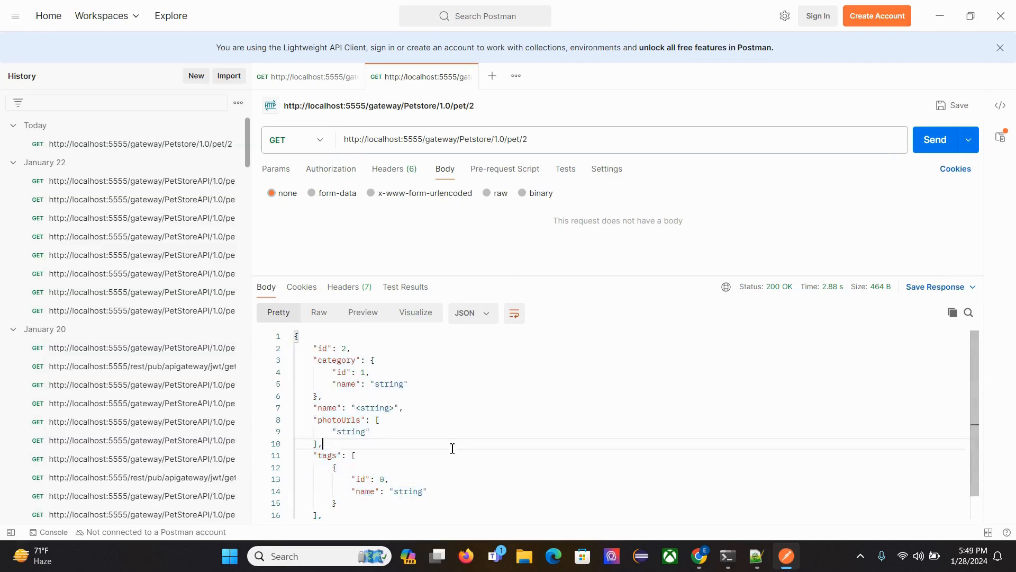
# Return to API Gateway and look over Petstore's policy stages and mashups.
pyautogui.click(700, 558)
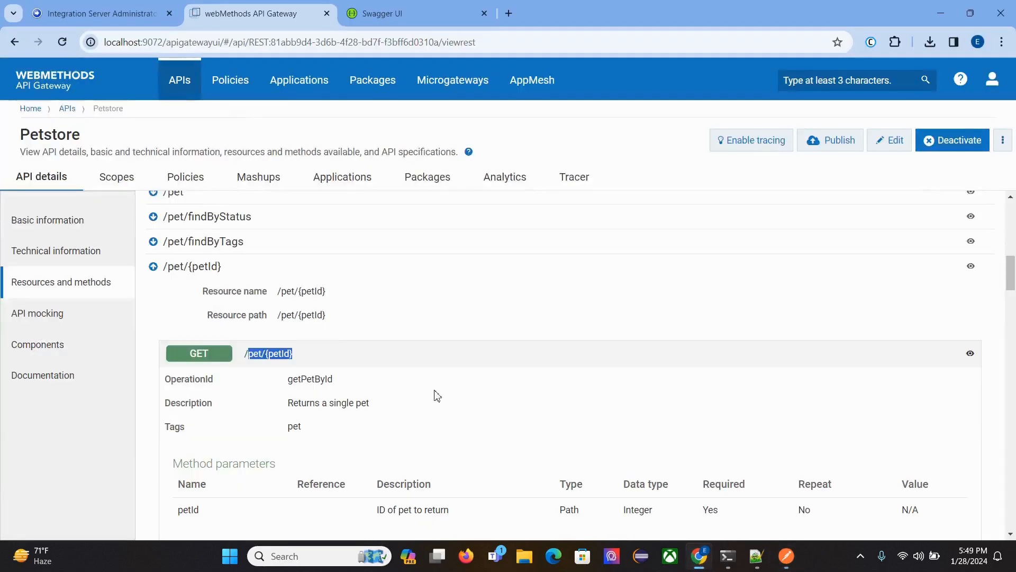
pyautogui.click(173, 180)
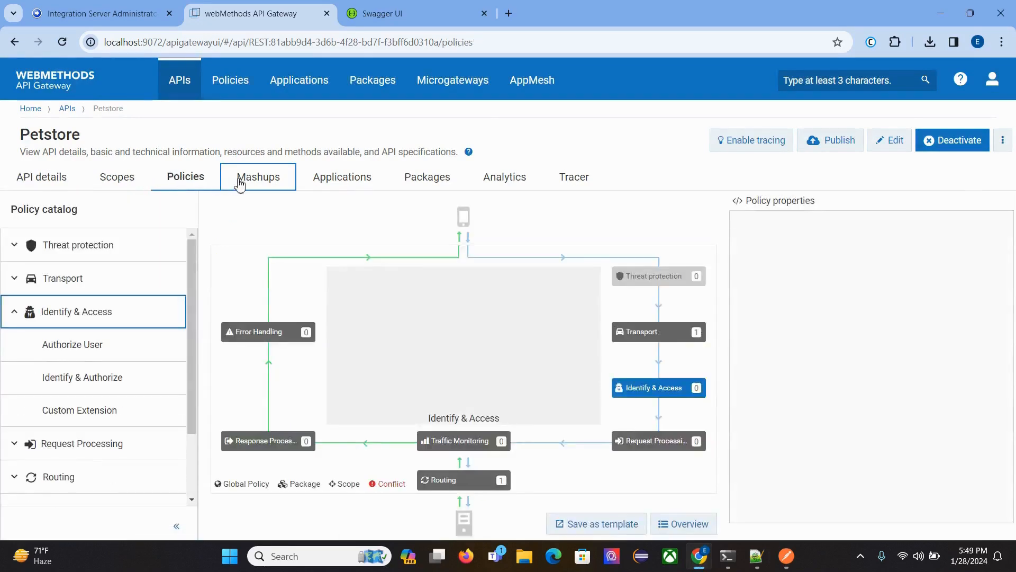
pyautogui.click(240, 182)
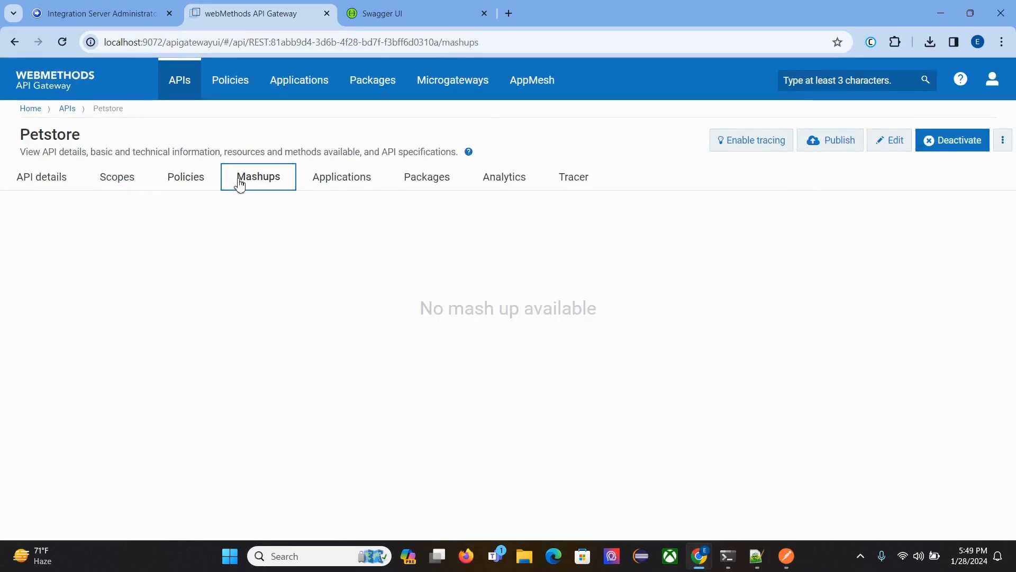
pyautogui.click(187, 176)
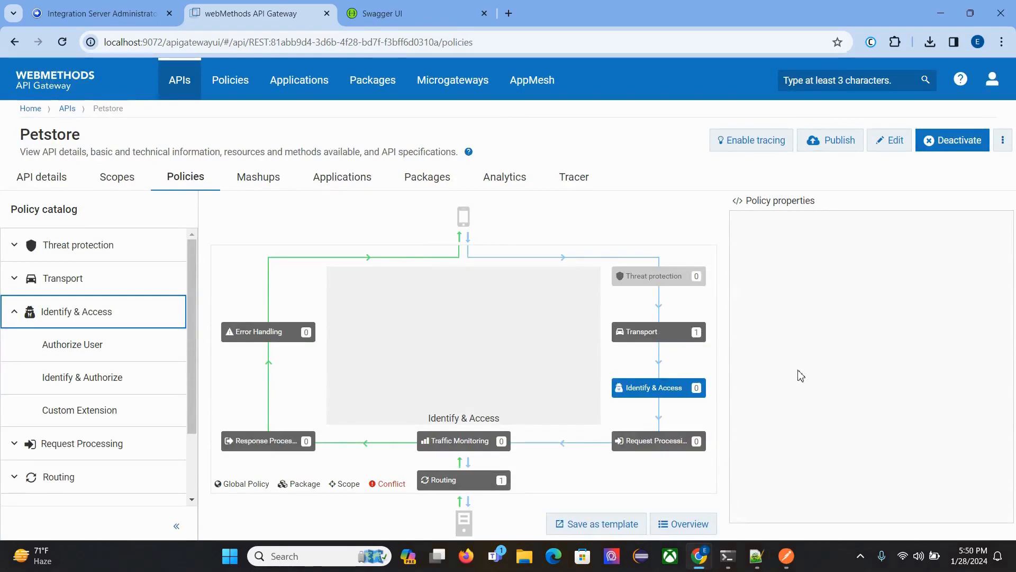
pyautogui.click(860, 556)
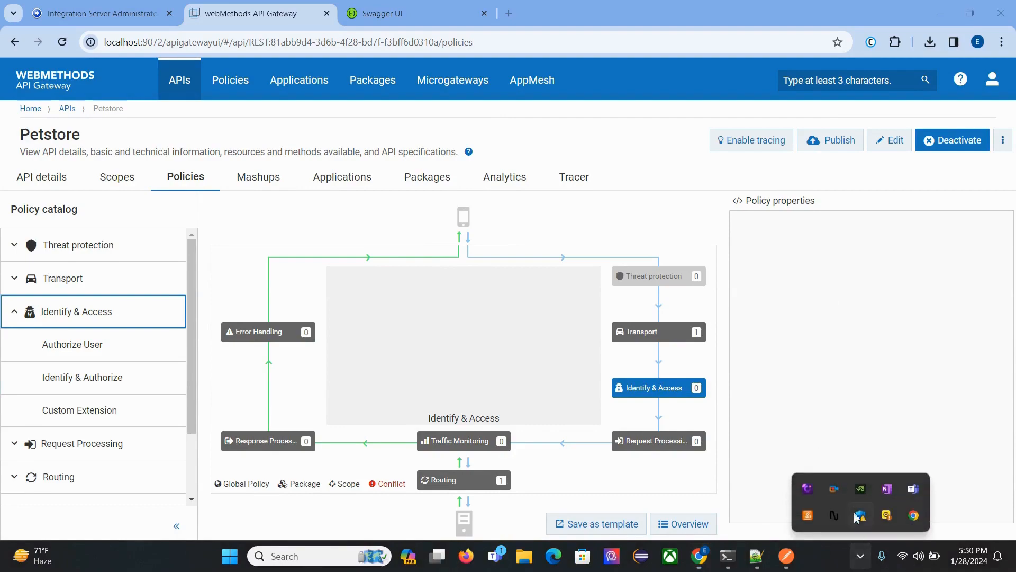
pyautogui.rightClick(856, 516)
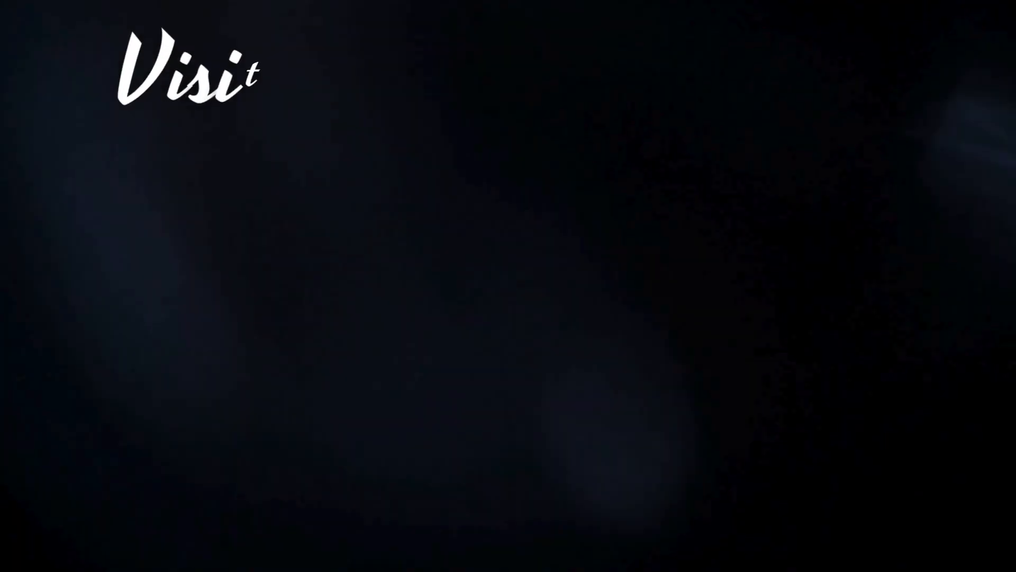